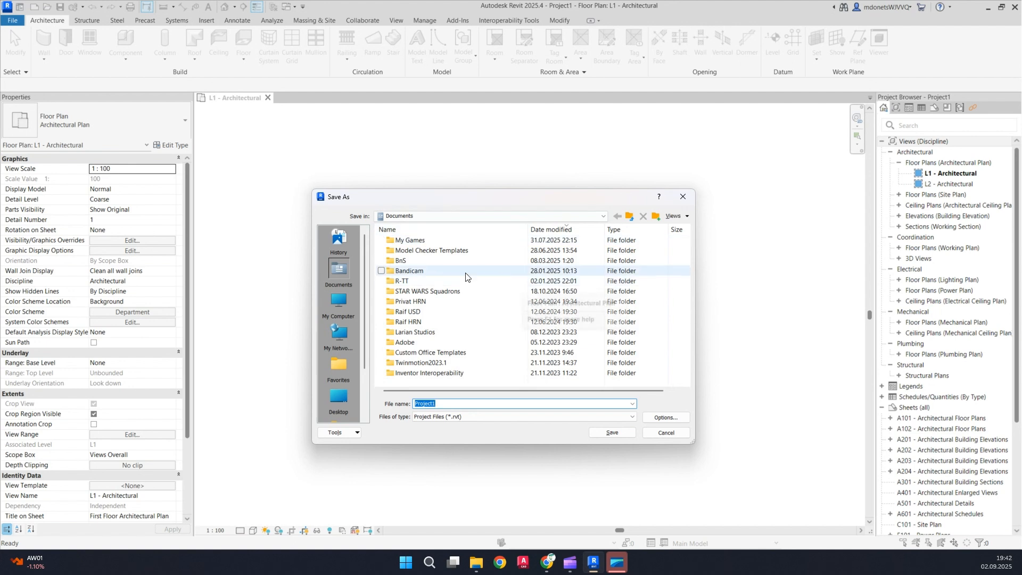
# Save the project as "Axis tutorial" in the Revit\Tutorial folder on the Transcend (D:) drive
pyautogui.click(339, 301)
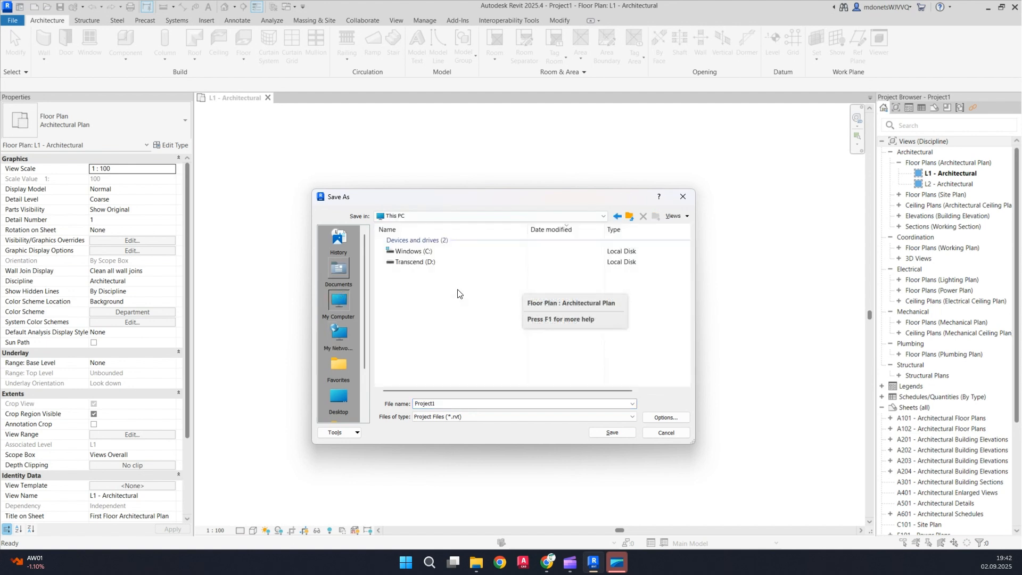
pyautogui.doubleClick(413, 262)
pyautogui.doubleClick(410, 240)
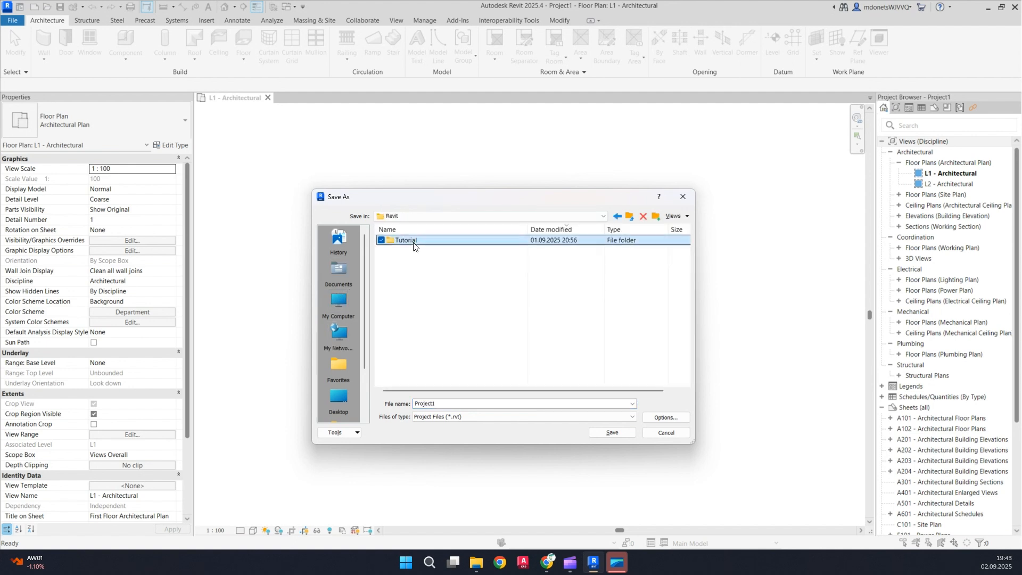
pyautogui.doubleClick(410, 240)
pyautogui.doubleClick(451, 404)
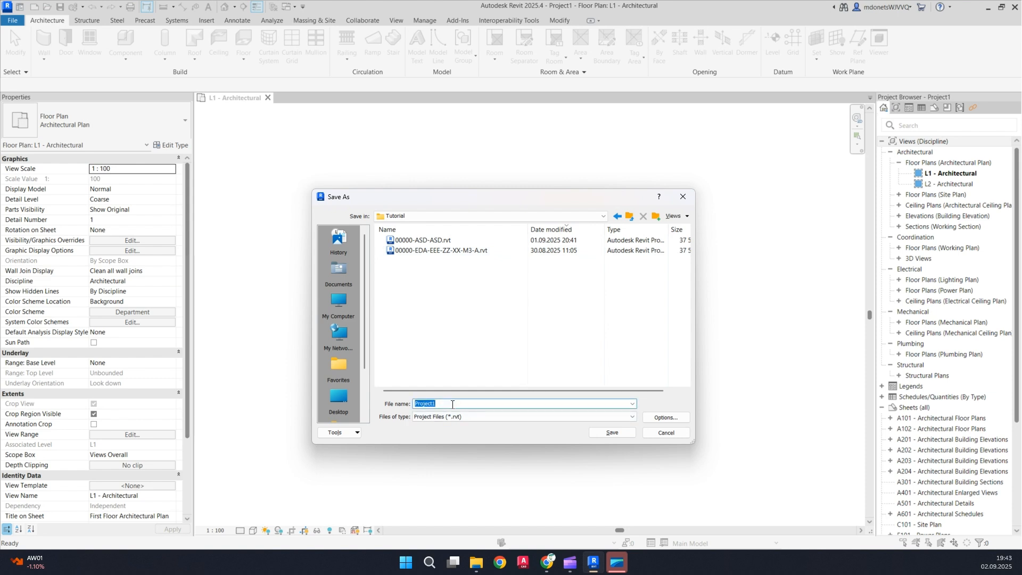
pyautogui.write('Axis tutorial')
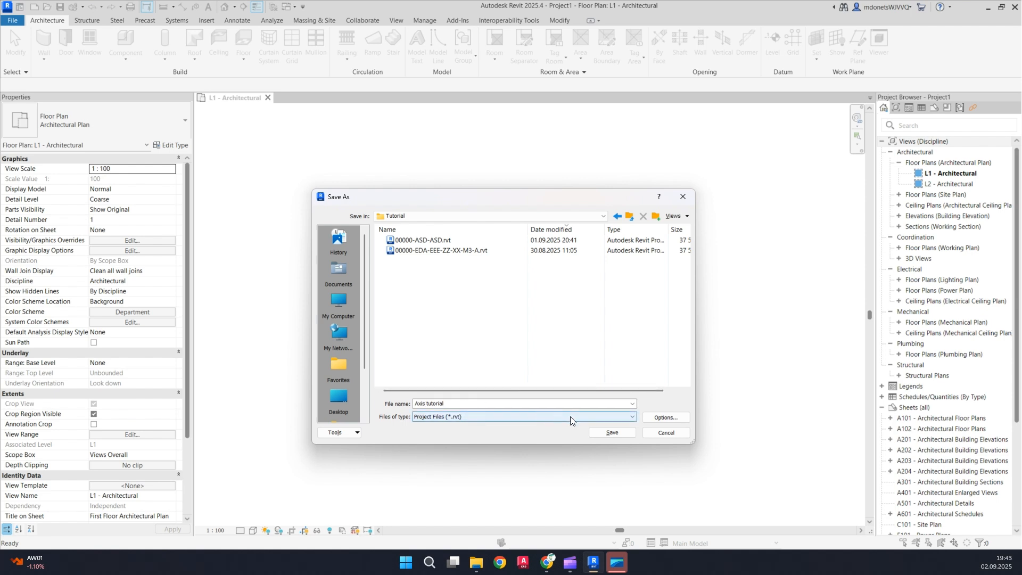
pyautogui.click(610, 433)
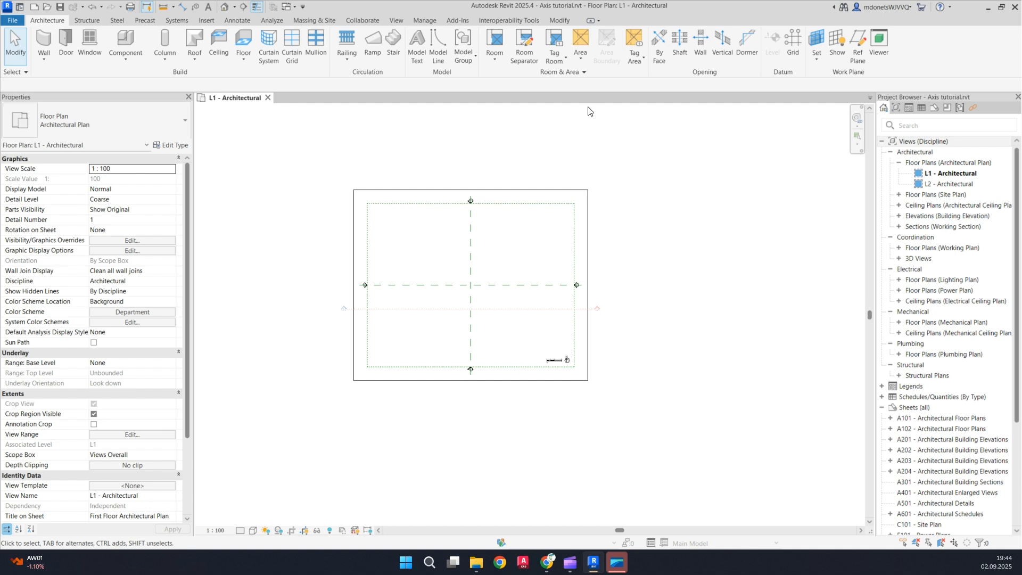
# Reveal the hidden elements in the L1 - Architectural floor plan to inspect them, and turn the reveal mode off again
pyautogui.scroll(2, 496, 209)
pyautogui.moveTo(497, 229); pyautogui.dragTo(578, 186, button='middle')
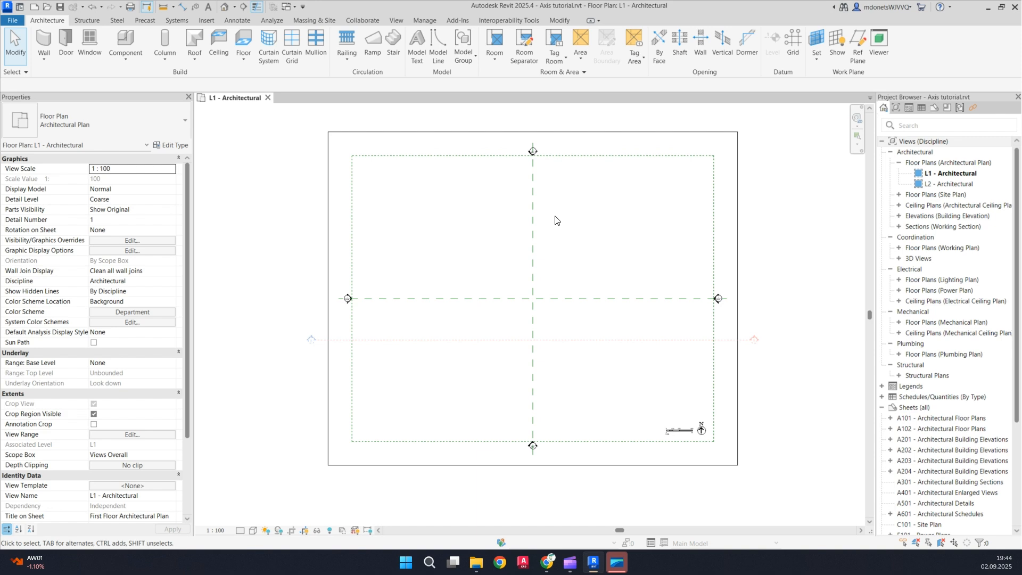
pyautogui.moveTo(554, 221); pyautogui.dragTo(522, 243, button='middle')
pyautogui.scroll(1, 519, 217)
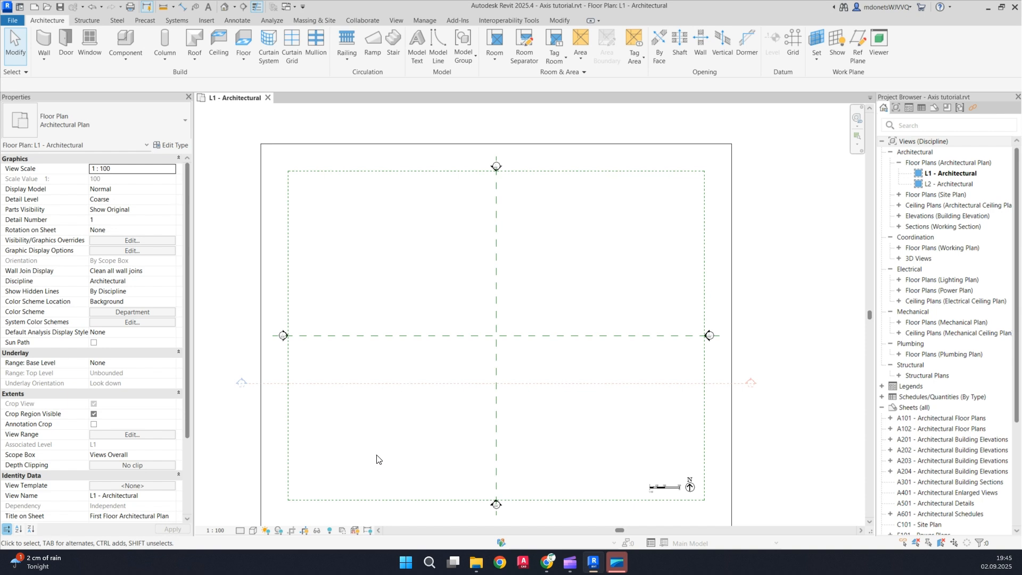
pyautogui.click(330, 530)
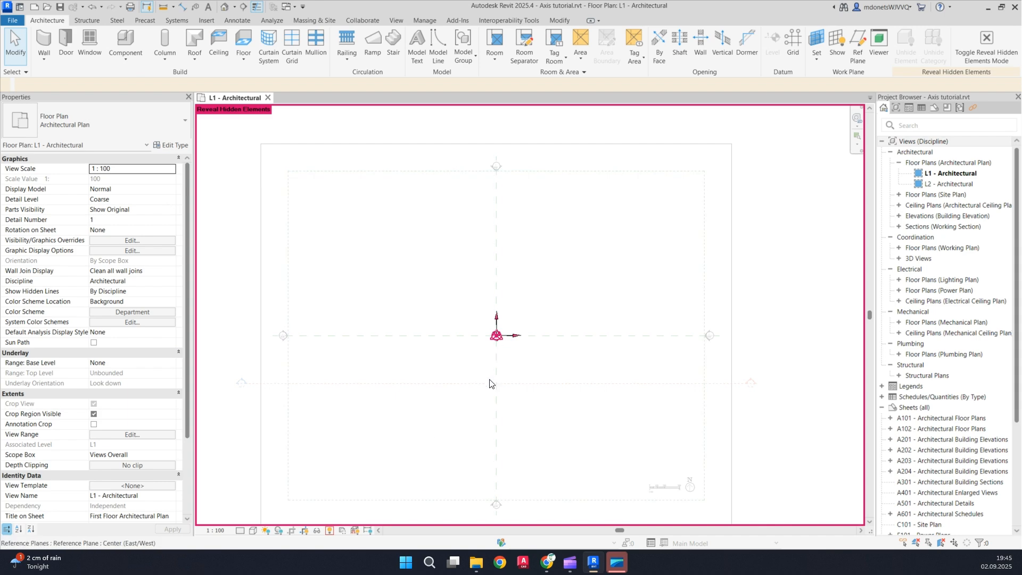
pyautogui.click(330, 531)
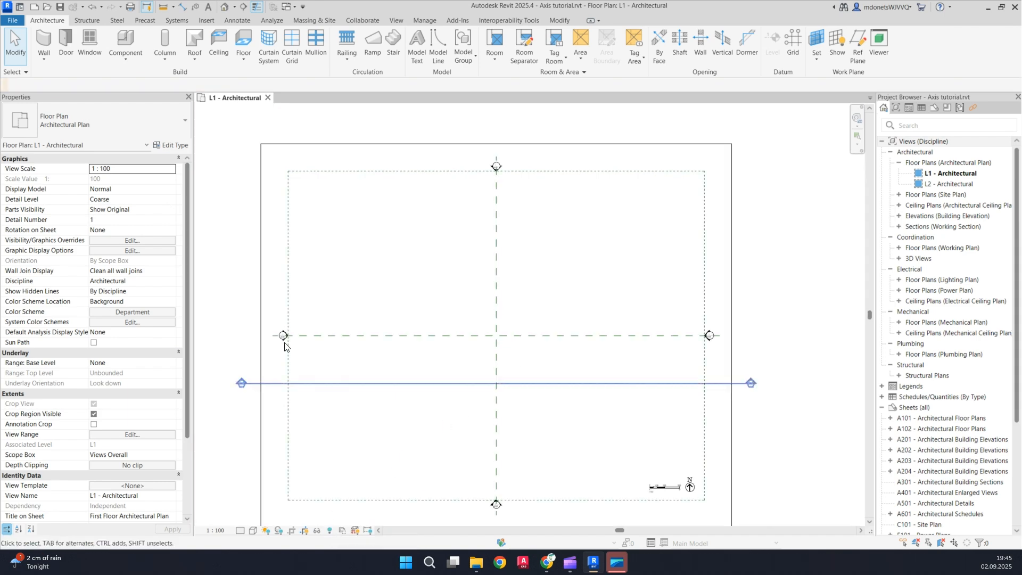
# Filter the floor plan's model categories by "poi" and make the Project Base Point and Survey Point visible in the view
pyautogui.click(132, 239)
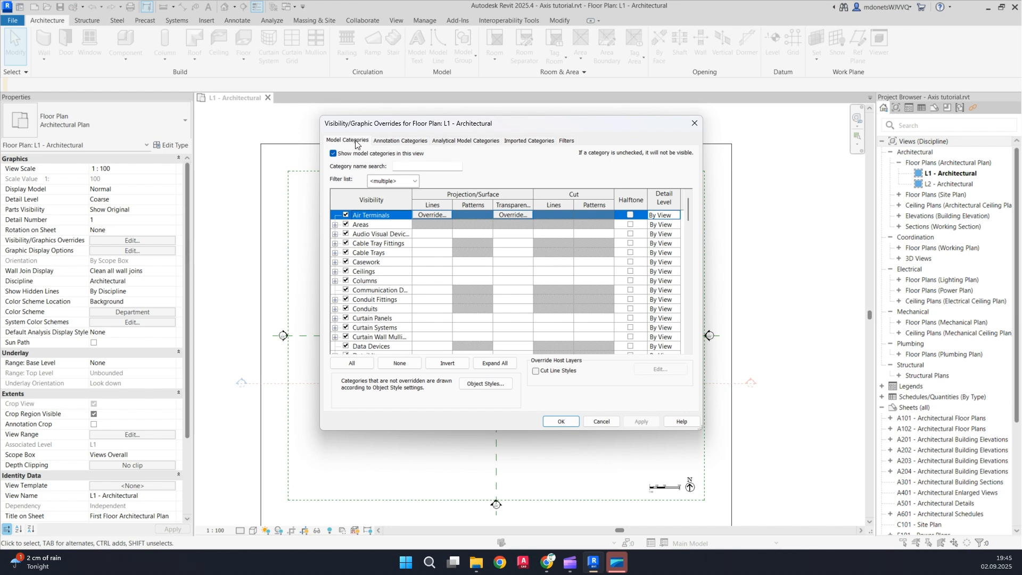
pyautogui.click(410, 166)
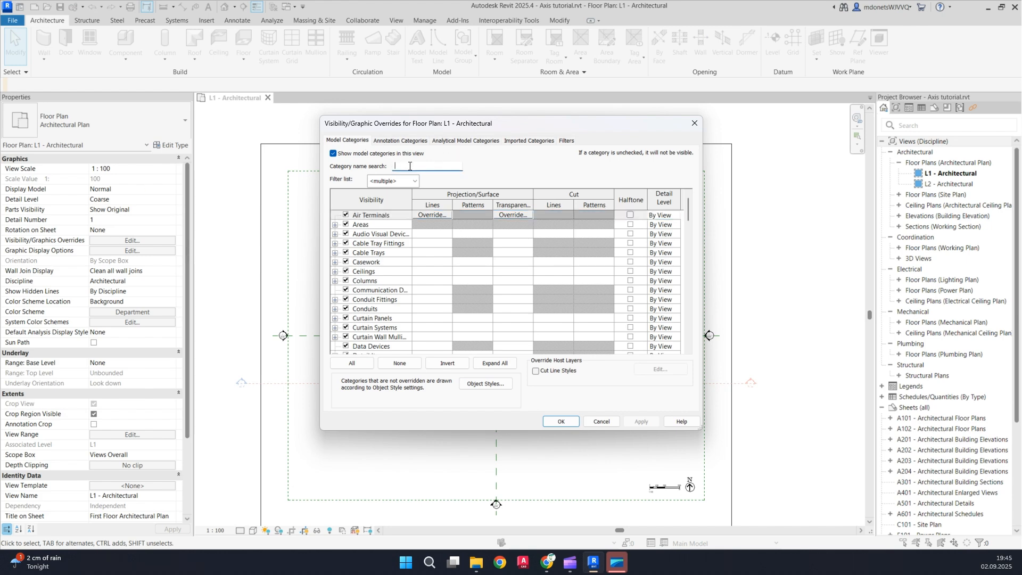
pyautogui.write('poi')
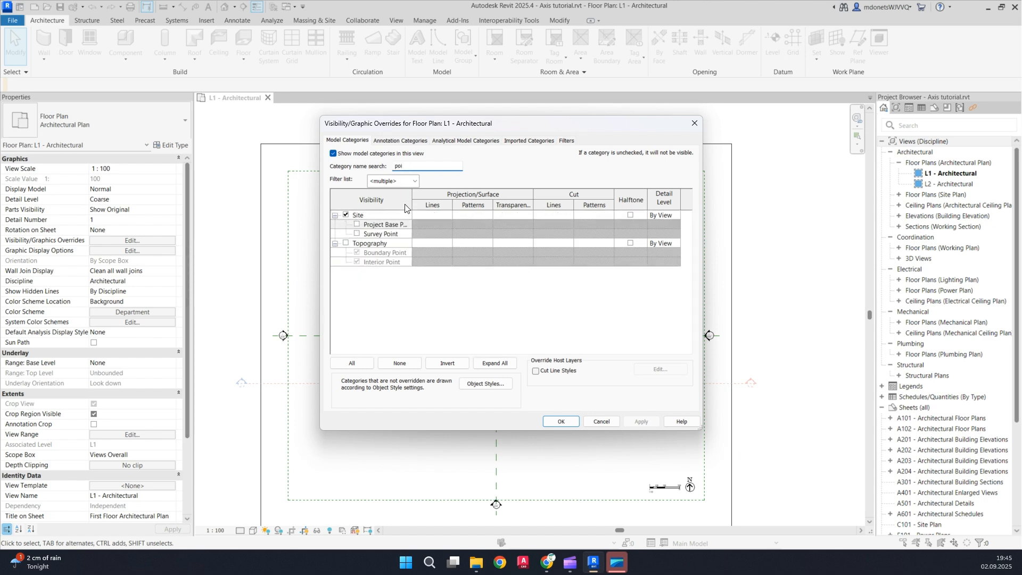
pyautogui.moveTo(412, 199); pyautogui.dragTo(506, 199)
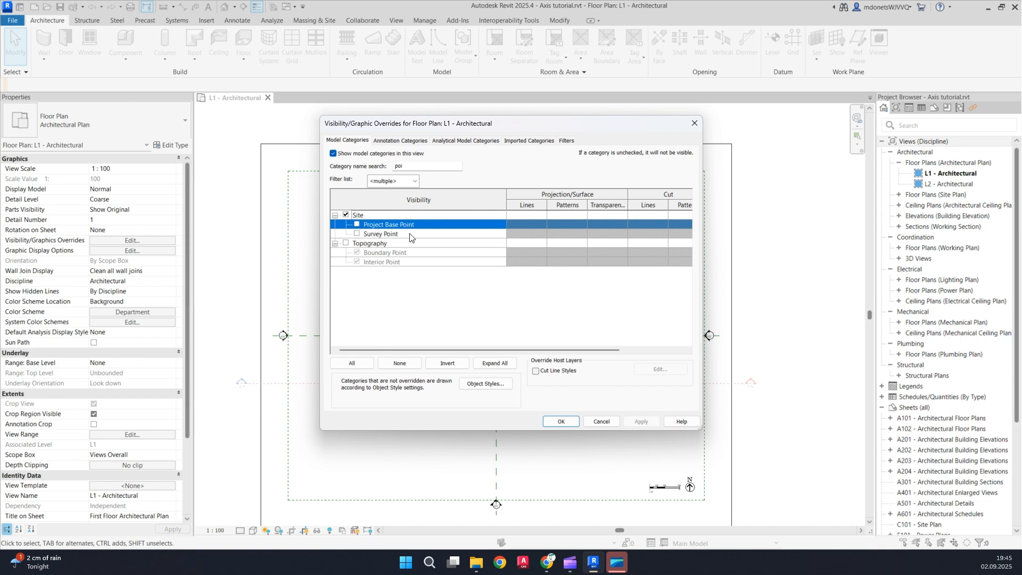
pyautogui.click(357, 224)
pyautogui.click(357, 233)
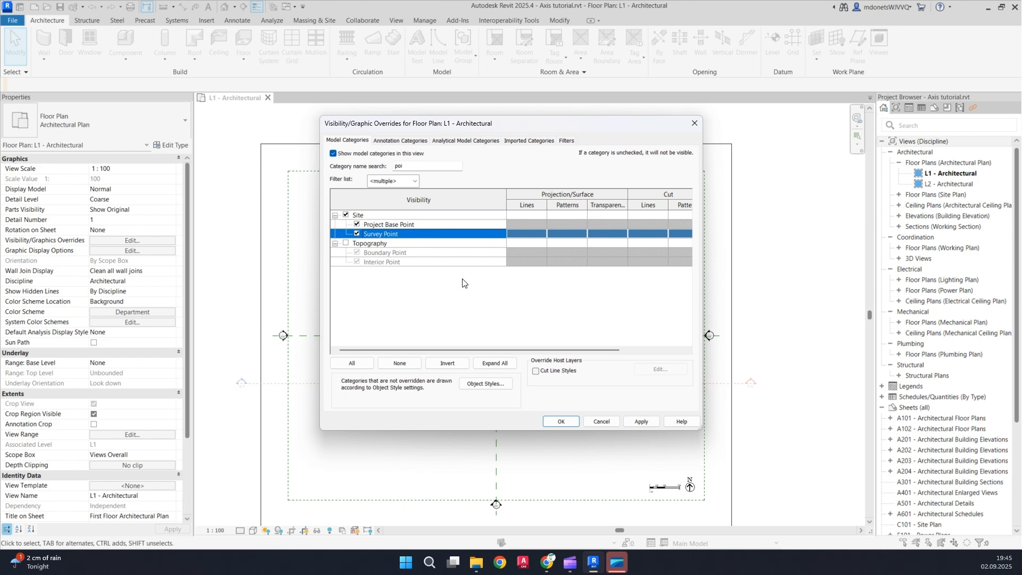
pyautogui.click(642, 422)
pyautogui.click(557, 422)
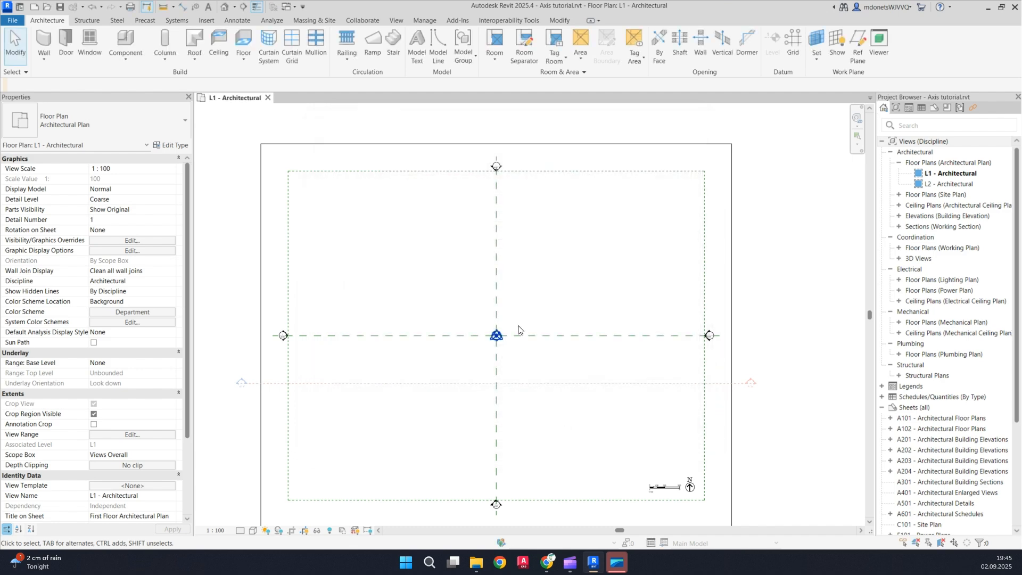
# Select the survey point at the intersection of the reference planes and examine its shared site coordinates
pyautogui.scroll(3, 519, 330)
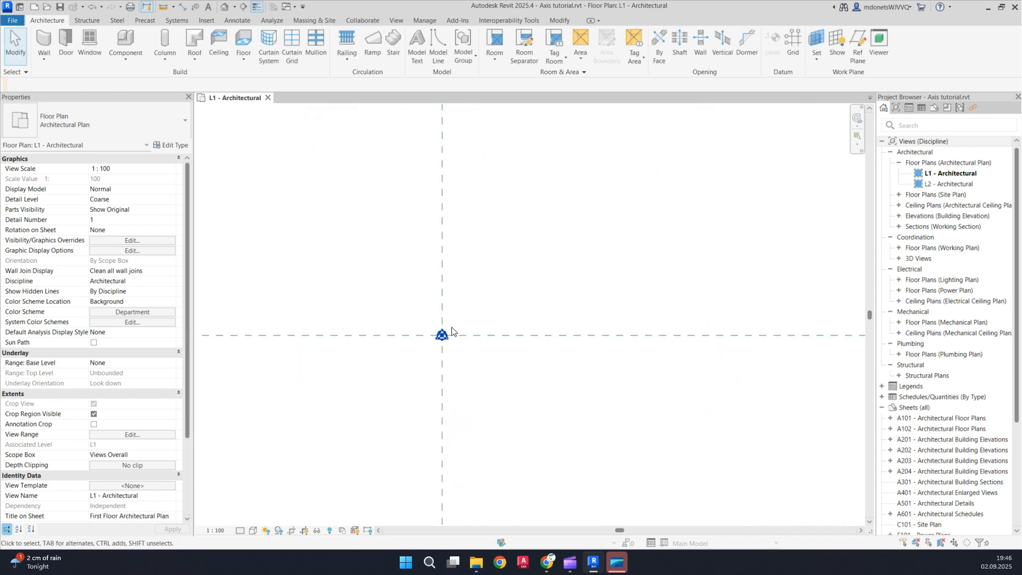
pyautogui.scroll(3, 452, 330)
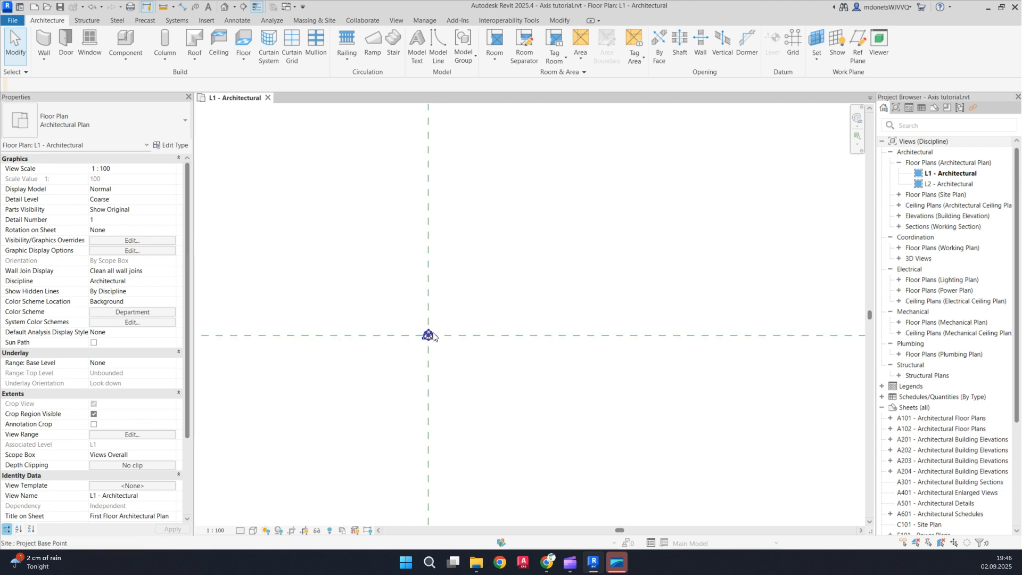
pyautogui.press('Tab')
pyautogui.click(431, 334)
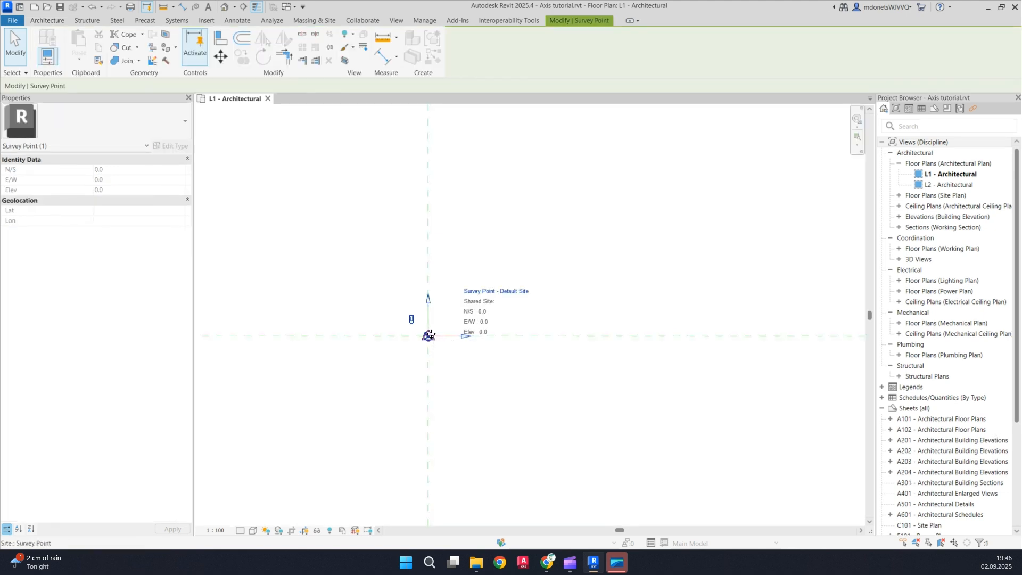
pyautogui.moveTo(449, 337); pyautogui.dragTo(477, 334, button='middle')
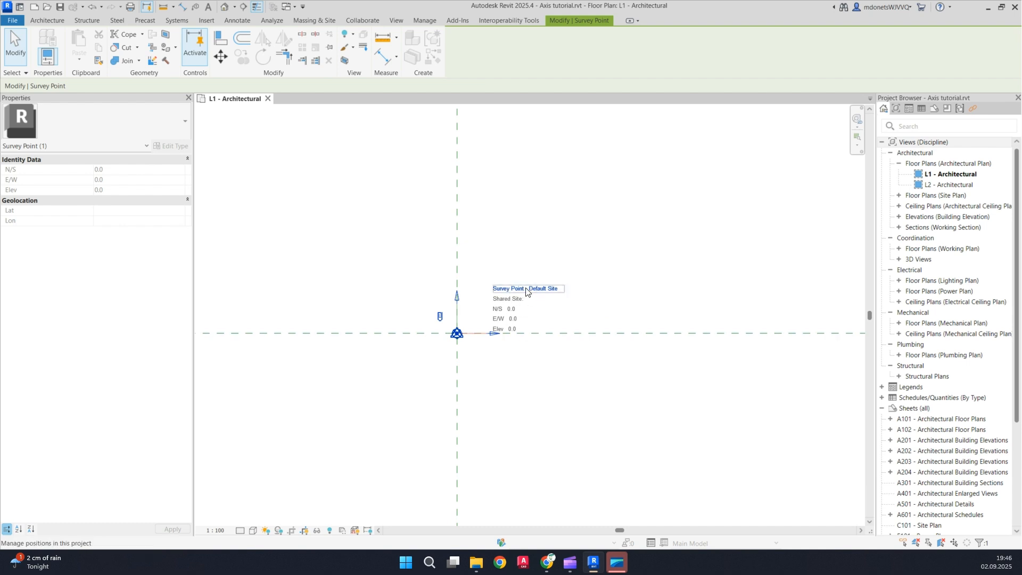
pyautogui.moveTo(526, 290); pyautogui.dragTo(496, 312, button='middle')
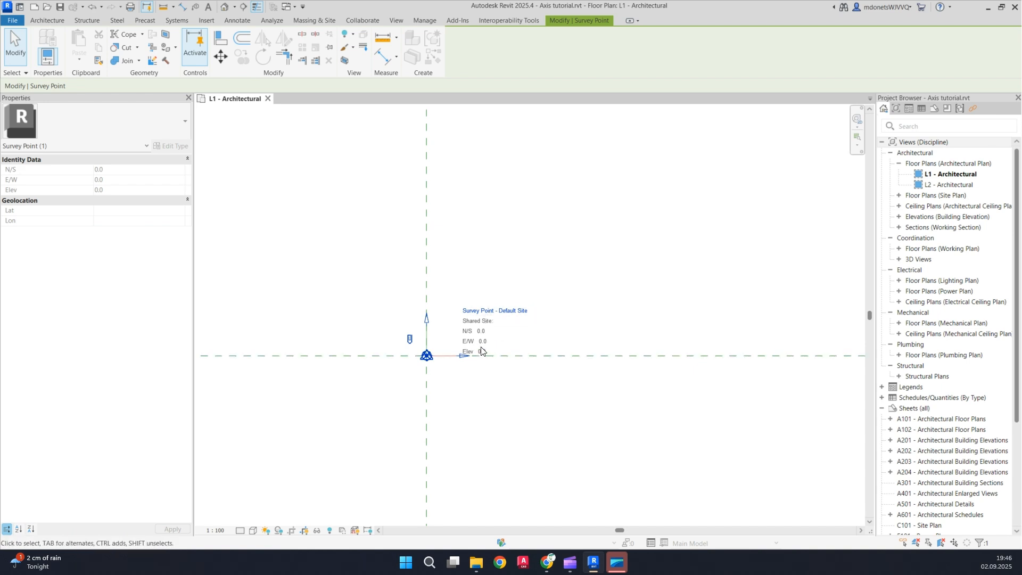
pyautogui.moveTo(481, 351)
pyautogui.mouseDown(button='middle')
pyautogui.moveTo(485, 326)
pyautogui.moveTo(468, 351)
pyautogui.mouseUp(button='middle')
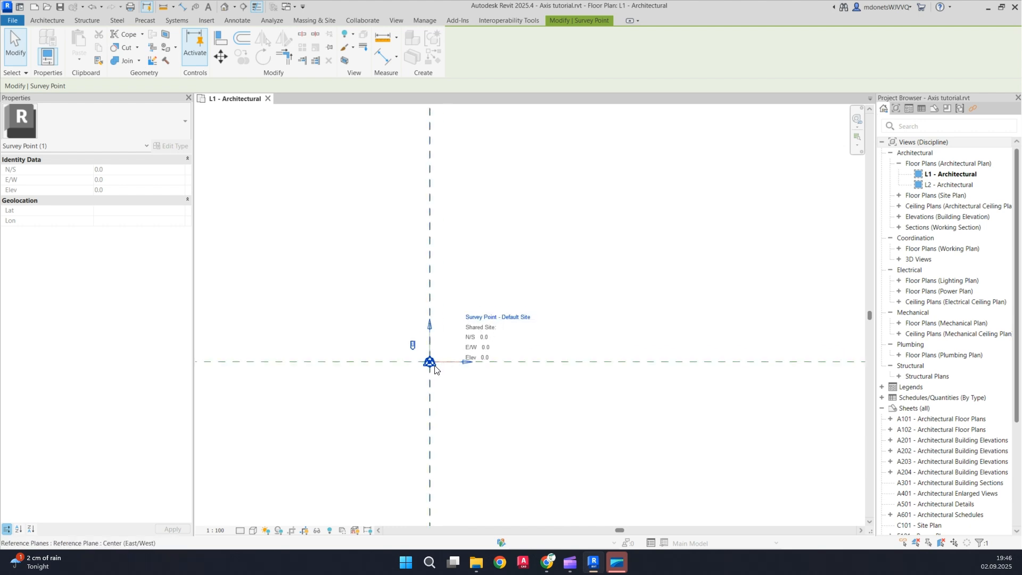
# Select the project base point among the overlapping elements and examine its coordinates and angle to true north
pyautogui.rightClick(435, 366)
pyautogui.click(577, 309)
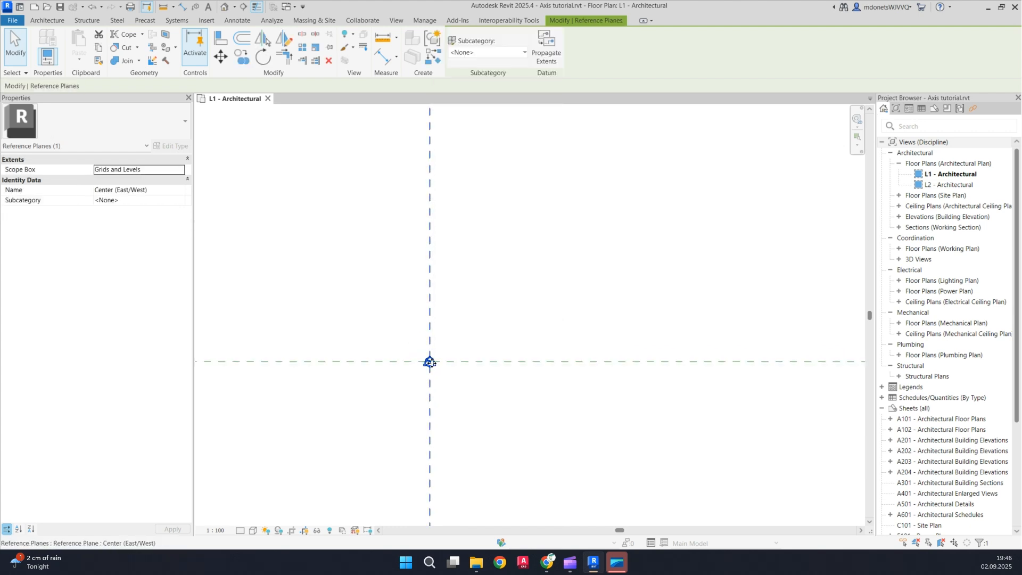
pyautogui.click(431, 363)
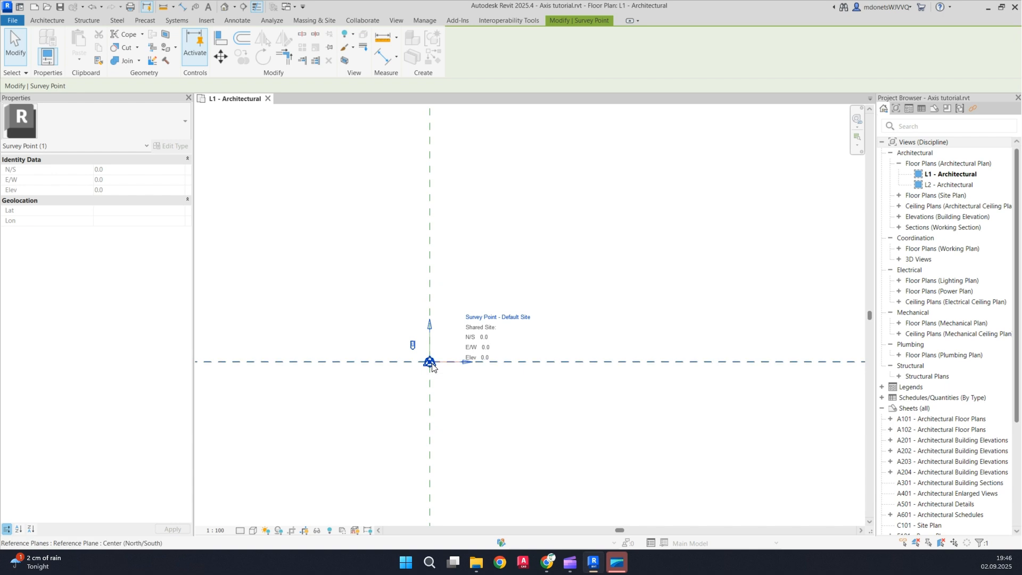
pyautogui.click(433, 366)
pyautogui.press('Tab')
pyautogui.click(432, 366)
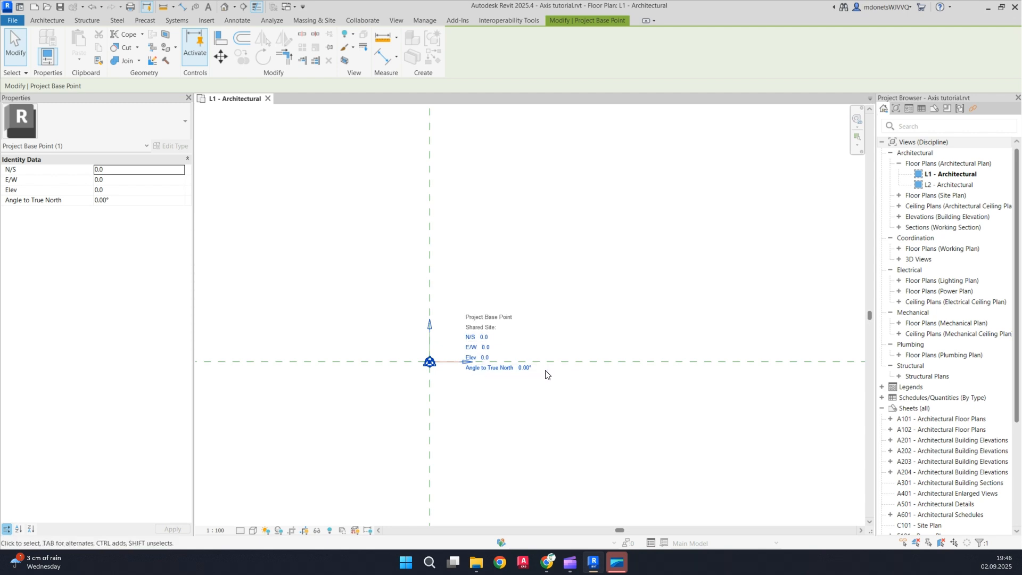
pyautogui.moveTo(506, 381); pyautogui.dragTo(474, 396, button='middle')
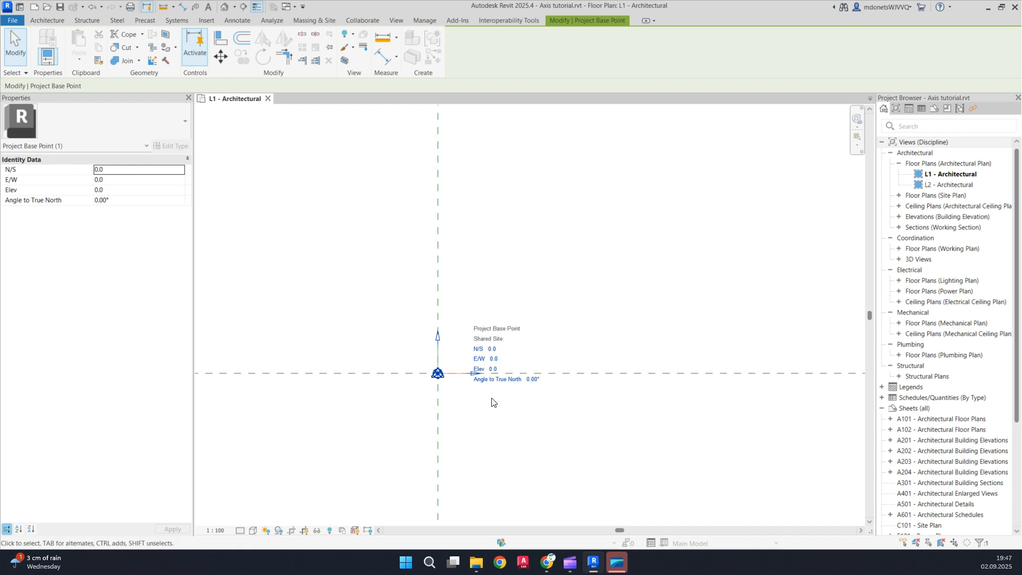
pyautogui.moveTo(495, 399); pyautogui.dragTo(530, 406, button='middle')
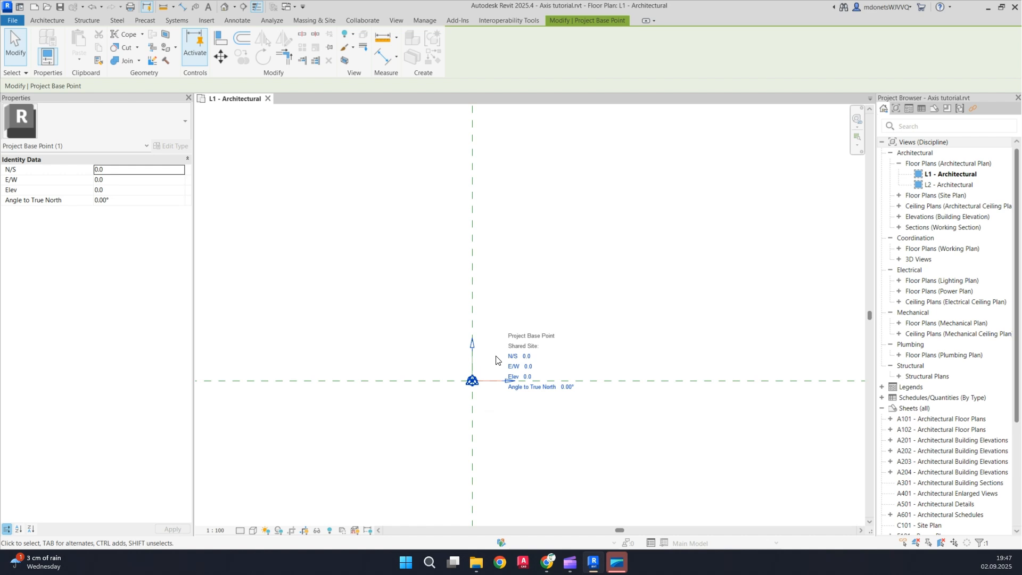
# Draw a horizontal grid line along the Center (North/South) reference plane, from about 20900 mm right of the base point to left of it
pyautogui.click(55, 20)
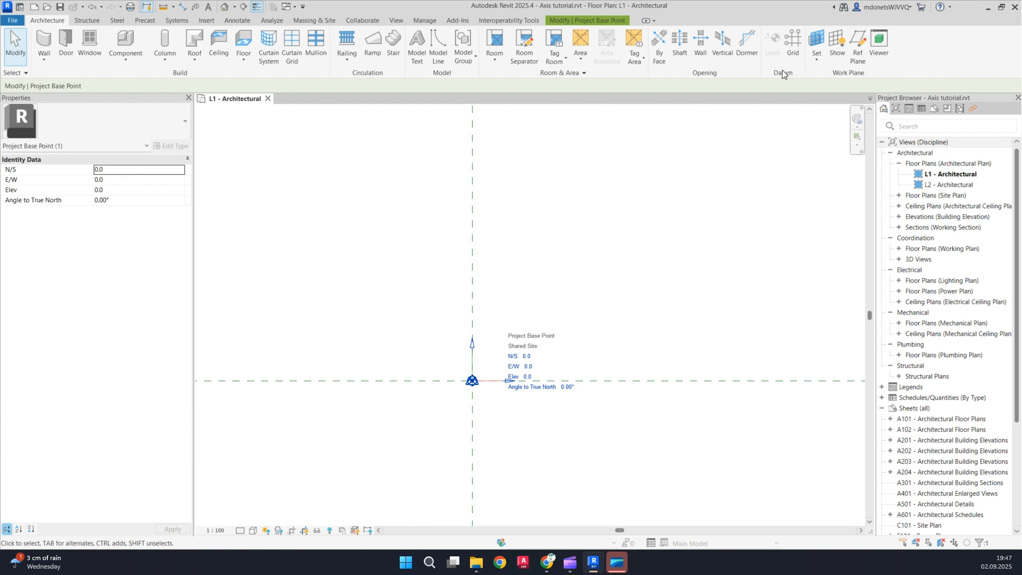
pyautogui.click(793, 41)
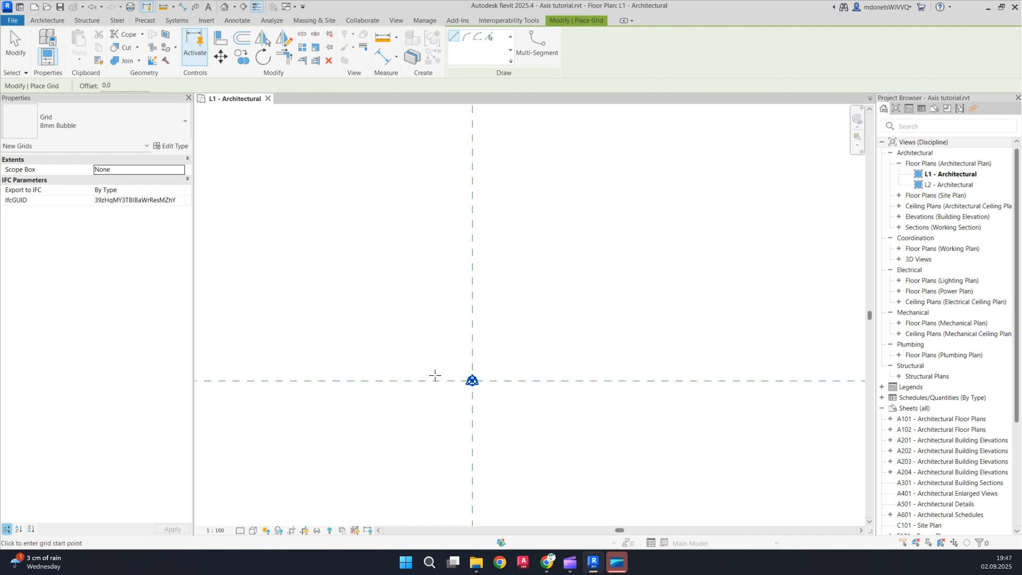
pyautogui.scroll(2, 719, 371)
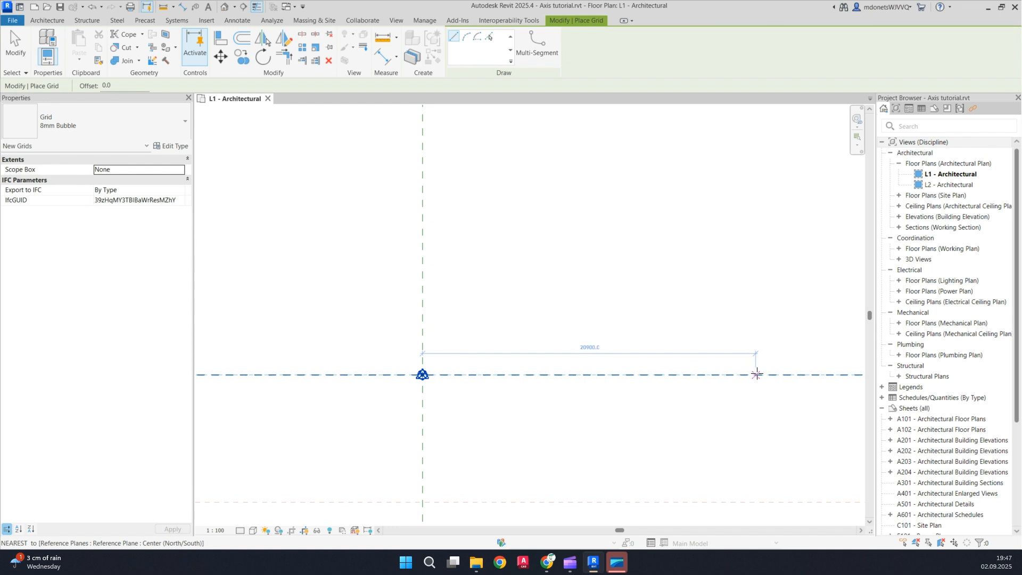
pyautogui.click(754, 374)
pyautogui.click(321, 375)
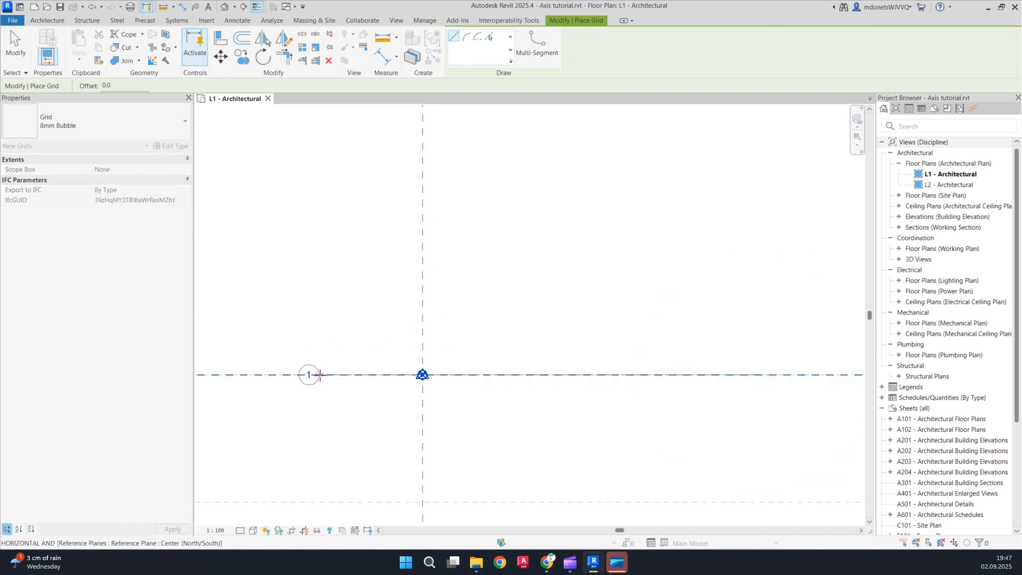
# Draw a vertical grid line downward along the Center (East/West) reference plane, passing through the project base point, and end the Grid command
pyautogui.scroll(-1, 538, 331)
pyautogui.scroll(-2, 538, 331)
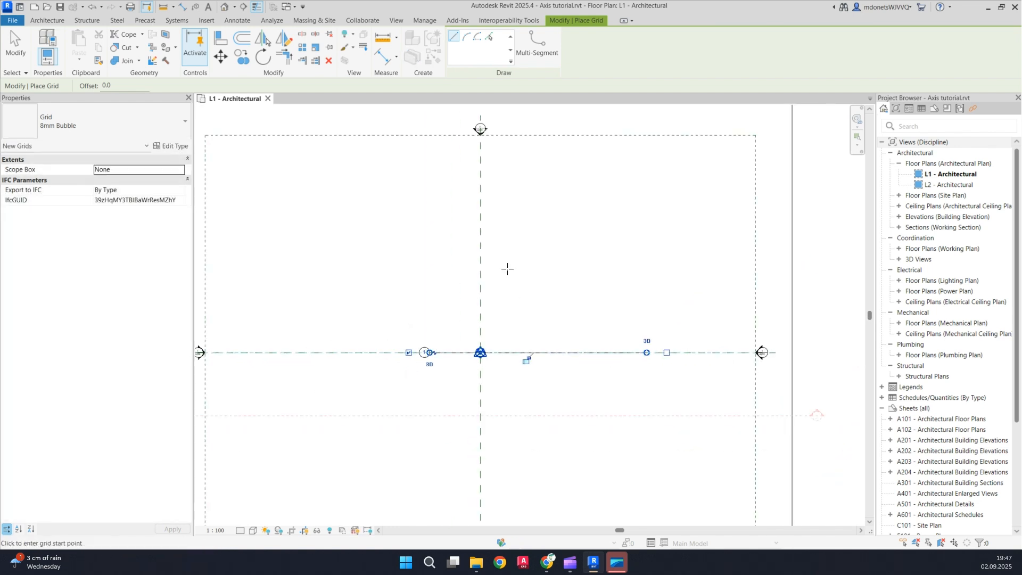
pyautogui.click(480, 202)
pyautogui.click(512, 400)
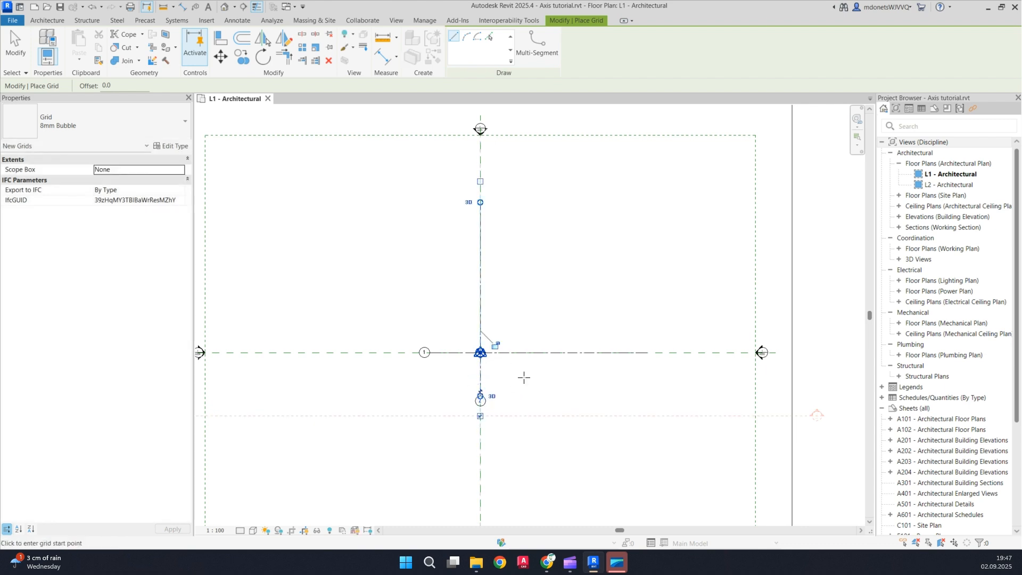
pyautogui.scroll(3, 502, 373)
pyautogui.moveTo(470, 368); pyautogui.dragTo(546, 352, button='middle')
pyautogui.press('Escape')
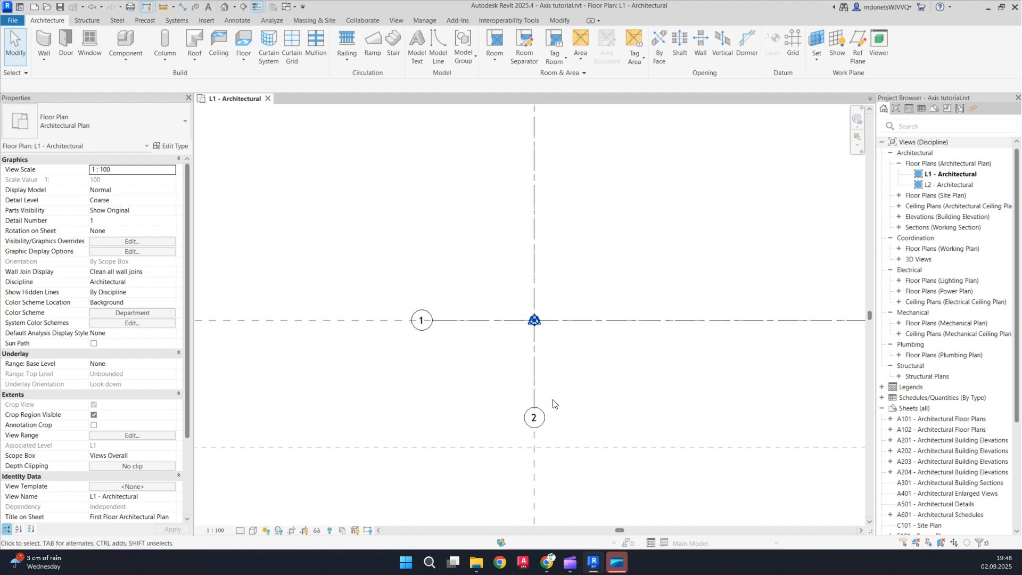
# Rename the vertical grid line as A
pyautogui.click(534, 418)
pyautogui.click(539, 421)
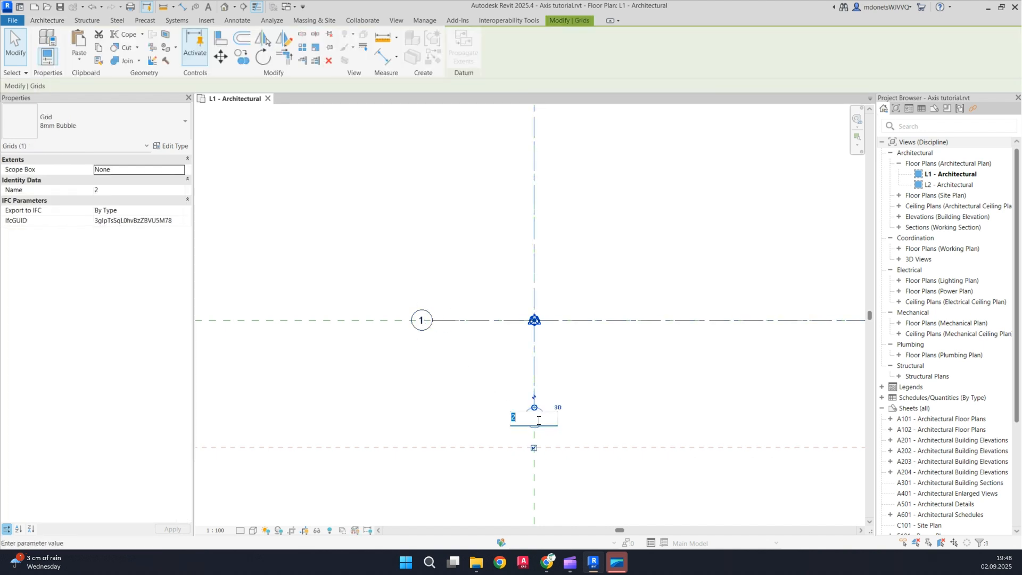
pyautogui.click(609, 411)
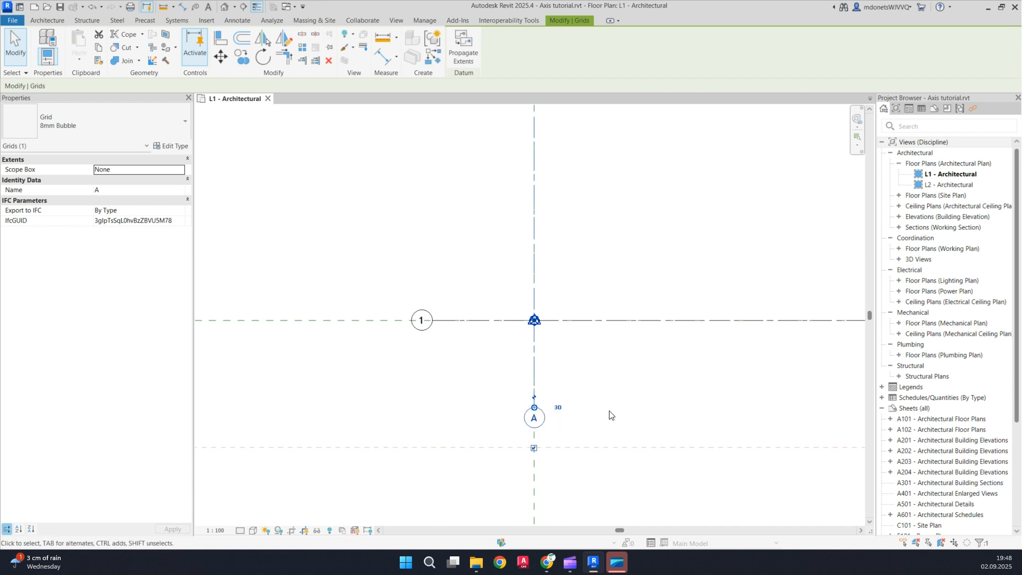
# Copy vertical grid A to the right twice in a row, spacing the copies 5000 mm apart, and end the Copy command
pyautogui.scroll(-3, 547, 363)
pyautogui.moveTo(548, 363); pyautogui.dragTo(466, 353, button='middle')
pyautogui.scroll(1, 455, 353)
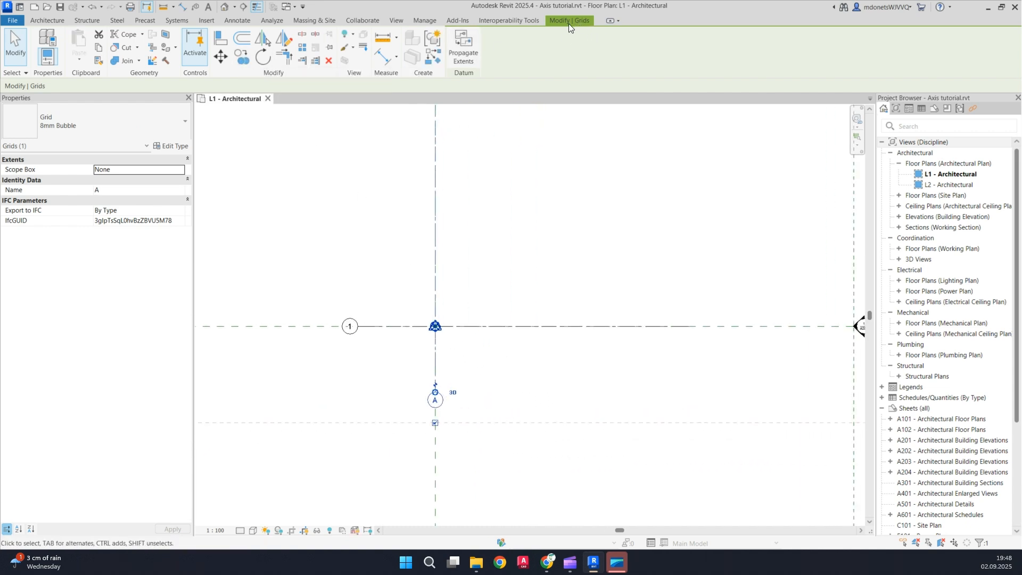
pyautogui.click(241, 57)
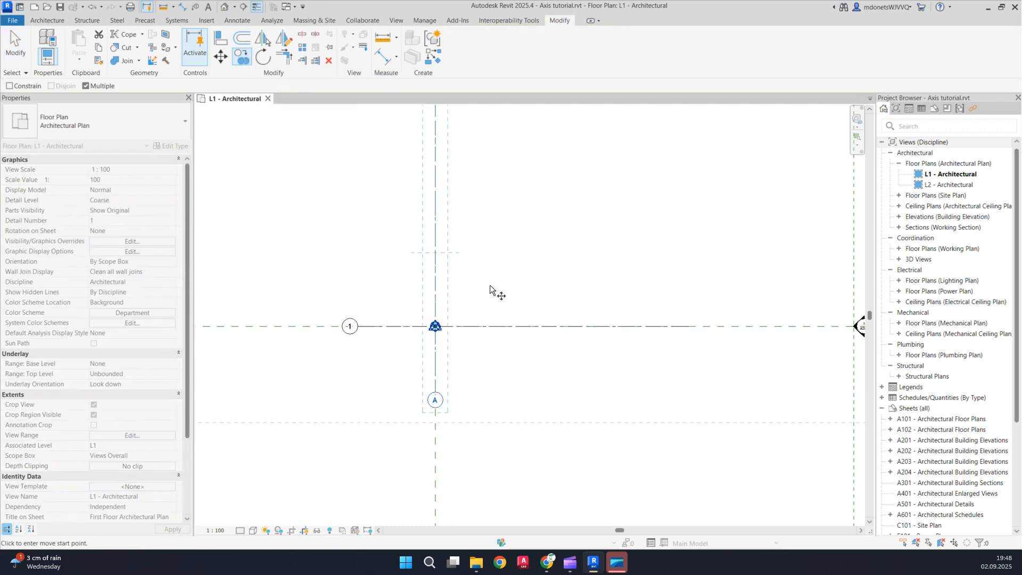
pyautogui.click(439, 352)
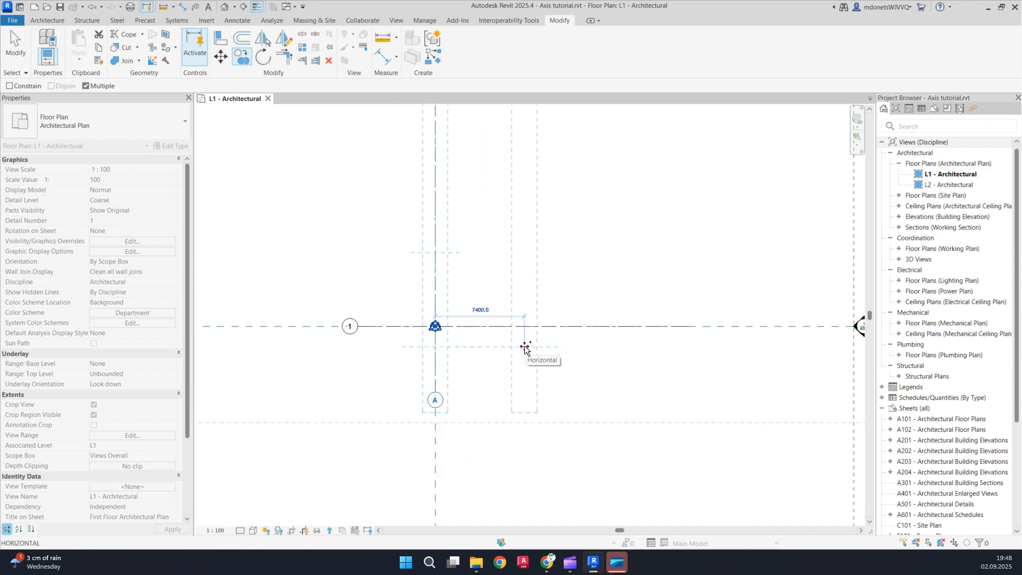
pyautogui.write('5000')
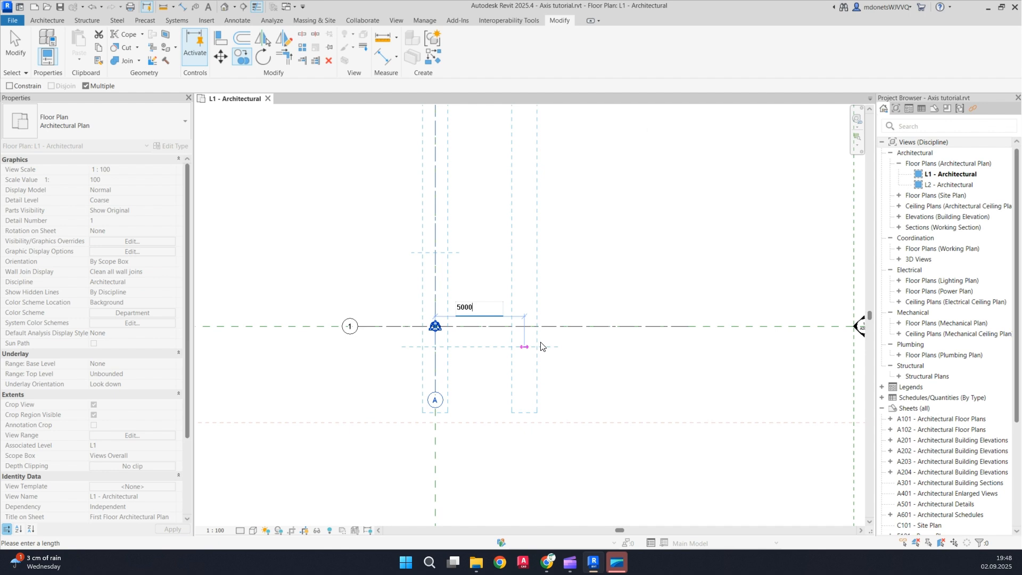
pyautogui.press('Return')
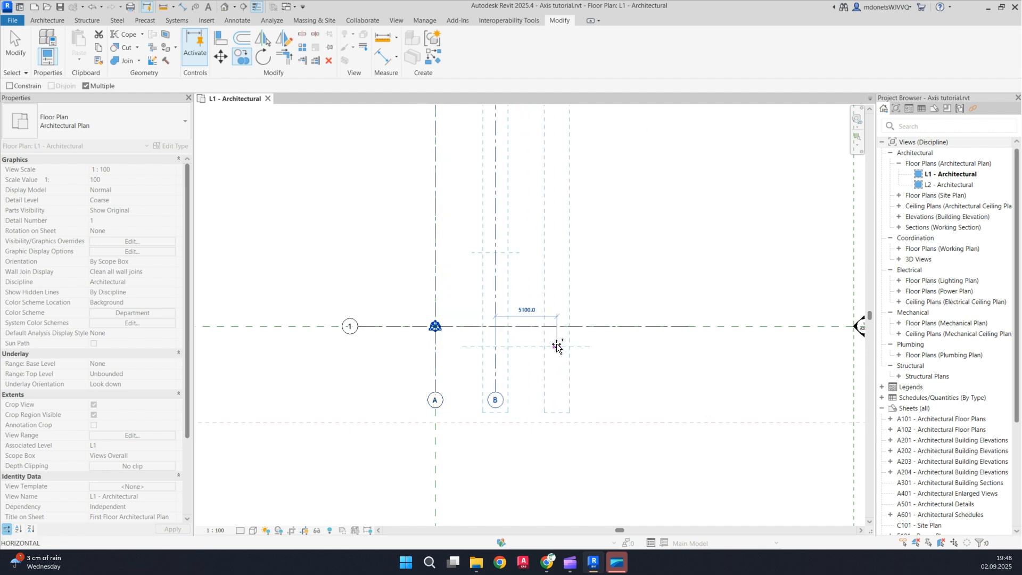
pyautogui.write('5000')
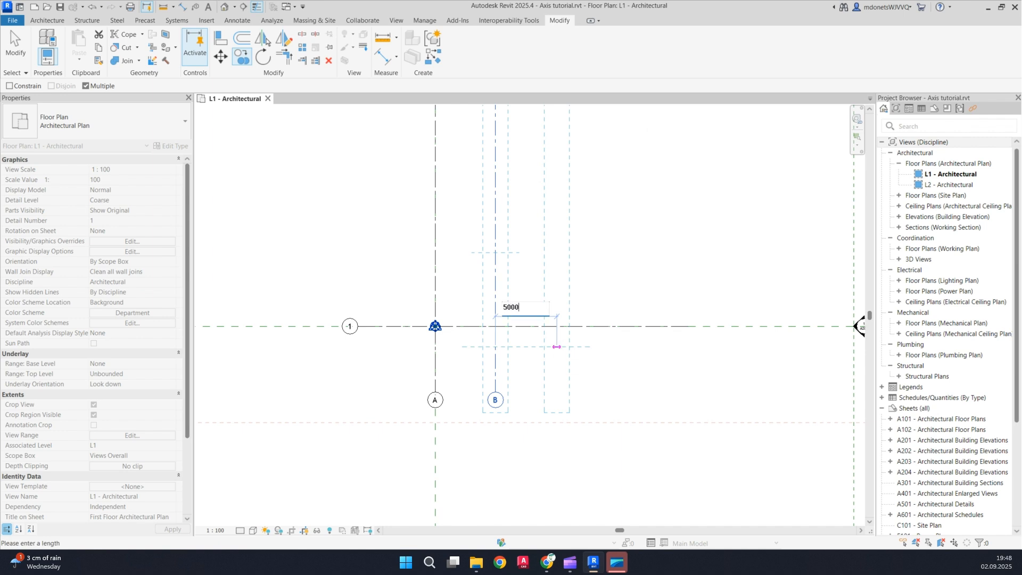
pyautogui.press('Return')
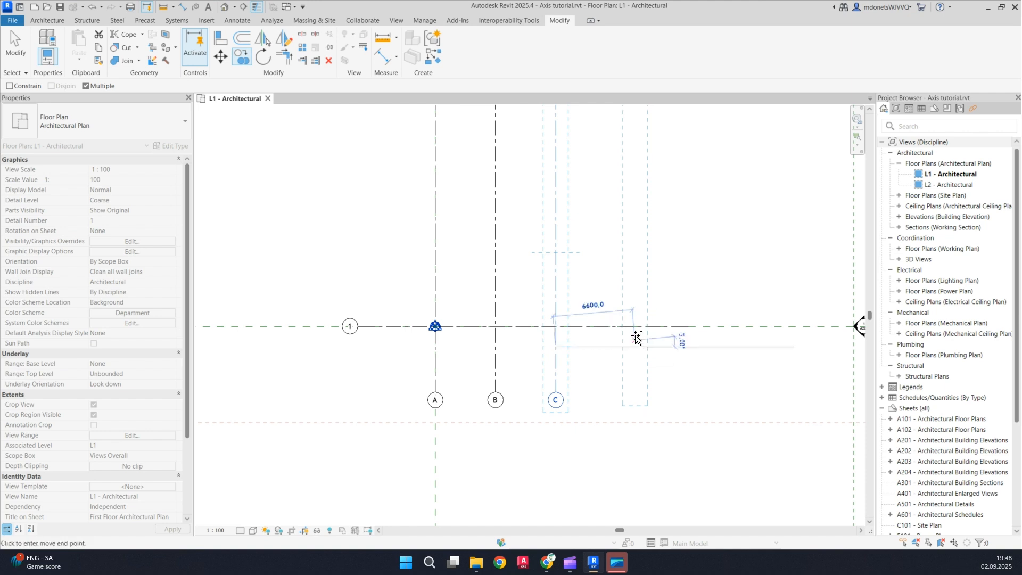
pyautogui.press('Escape')
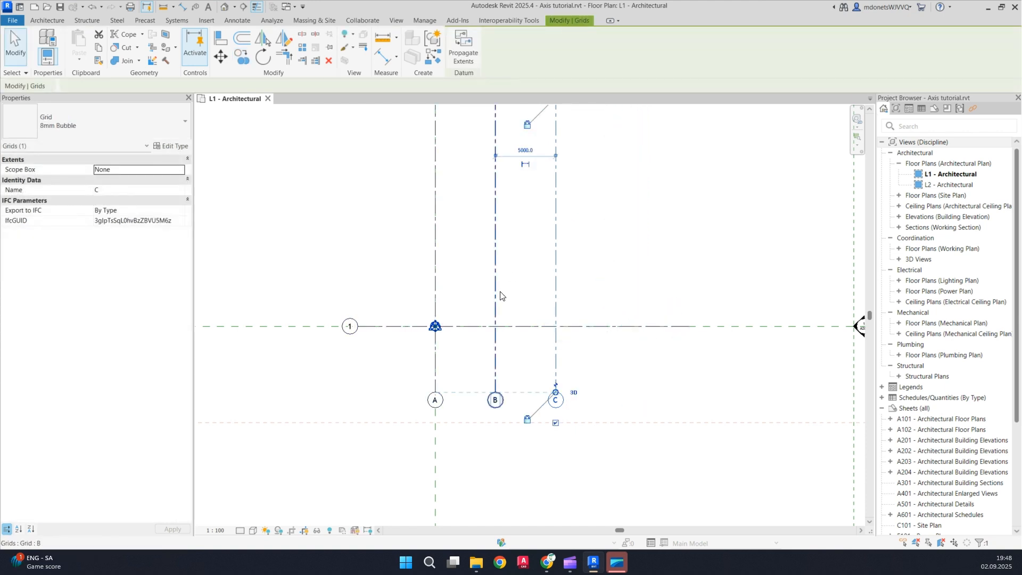
pyautogui.press('Escape')
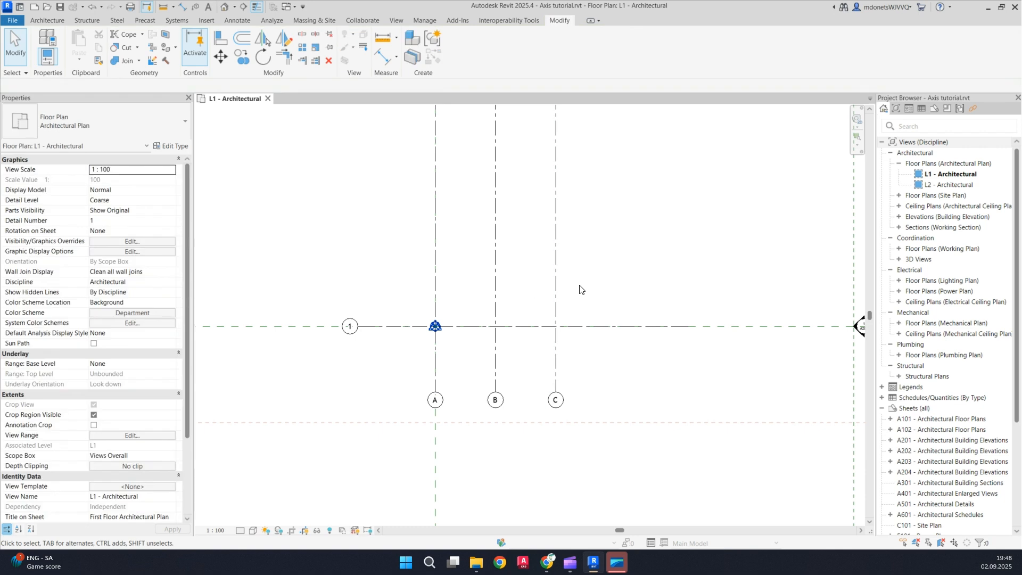
# Copy grids B and C together to the right twice, using the distance from grid A to grid C as the offset
pyautogui.click(497, 286)
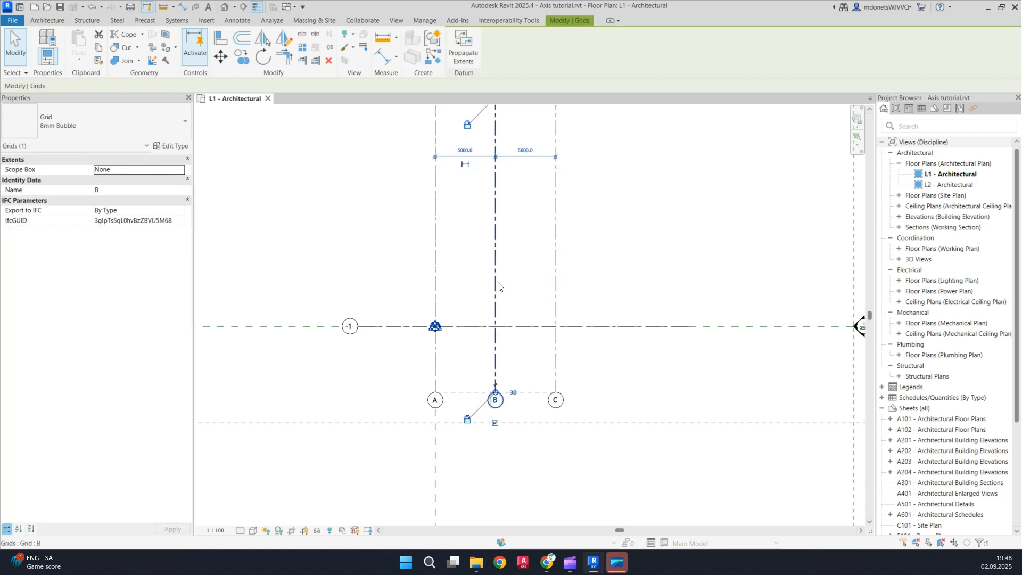
pyautogui.keyDown('ctrl'); pyautogui.click(556, 282); pyautogui.keyUp('ctrl')
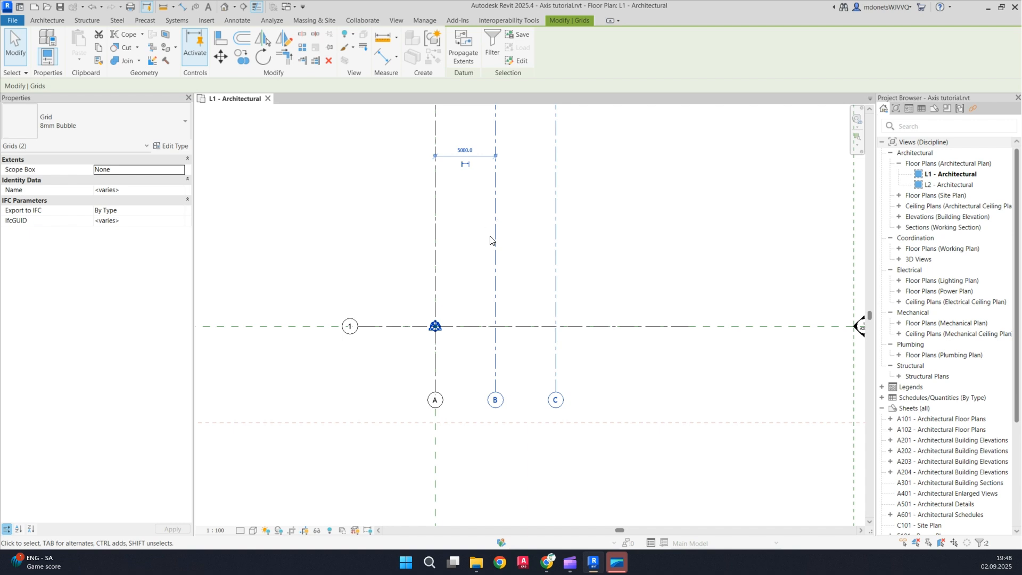
pyautogui.click(240, 55)
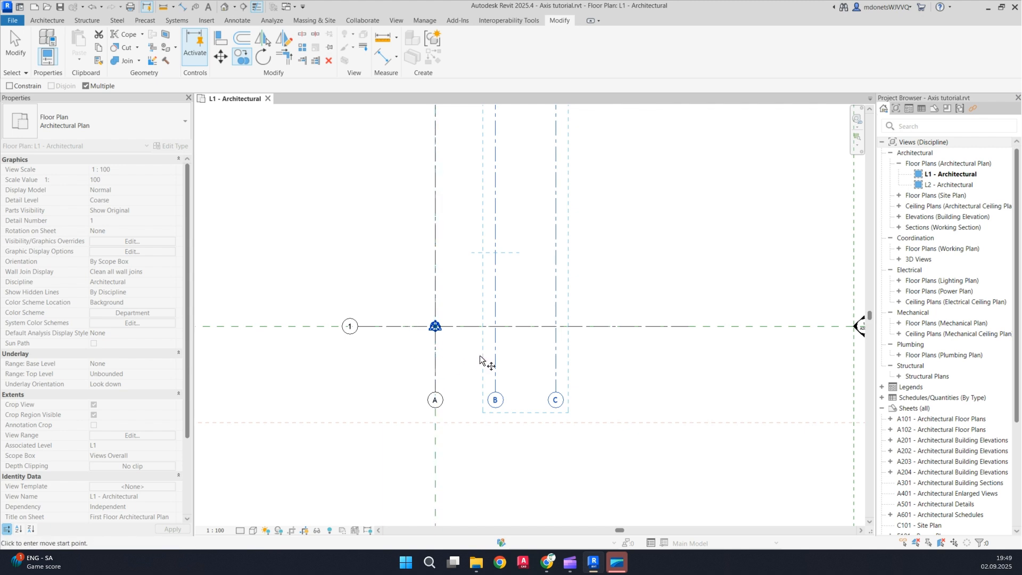
pyautogui.click(436, 358)
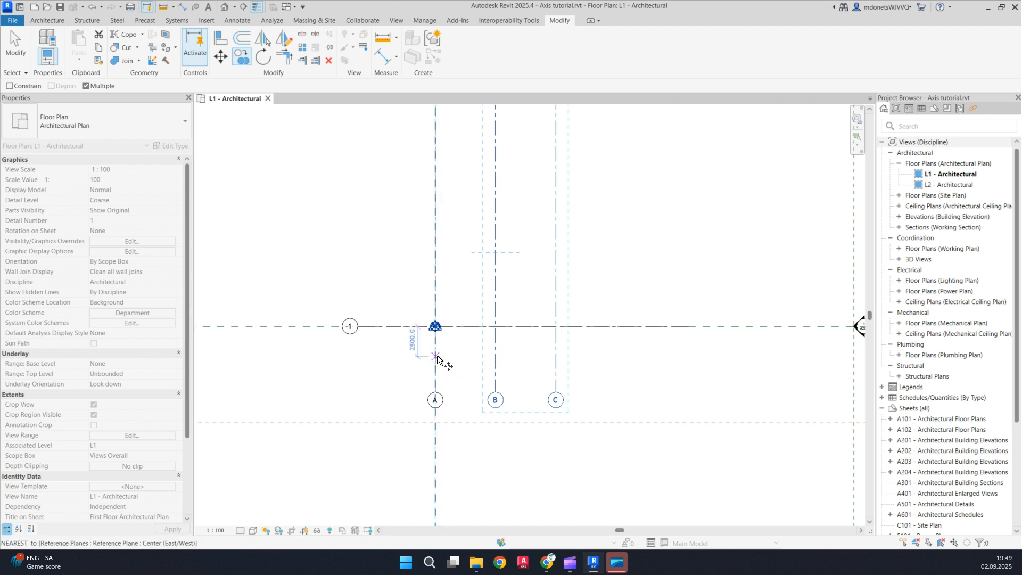
pyautogui.click(556, 356)
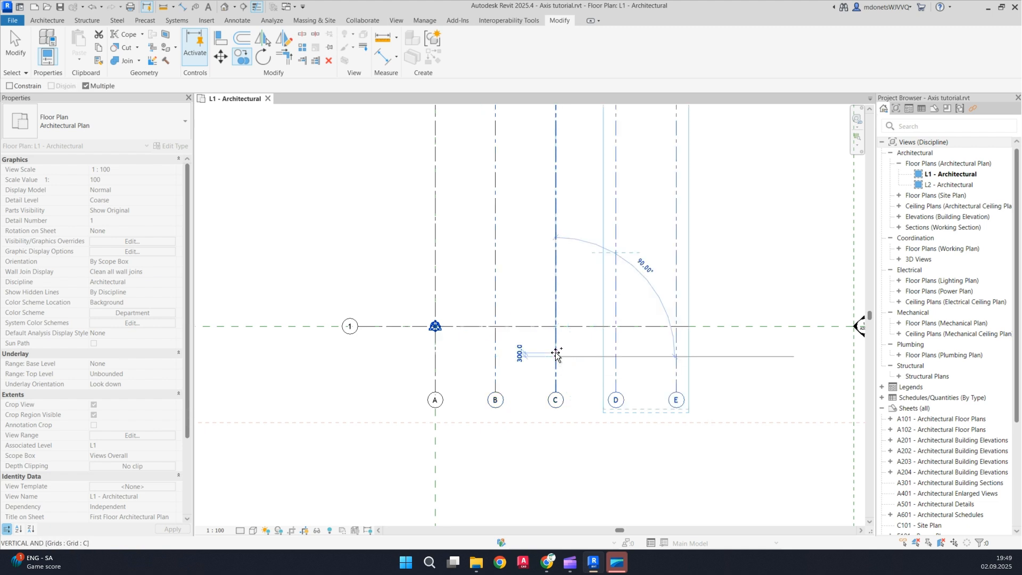
pyautogui.click(677, 356)
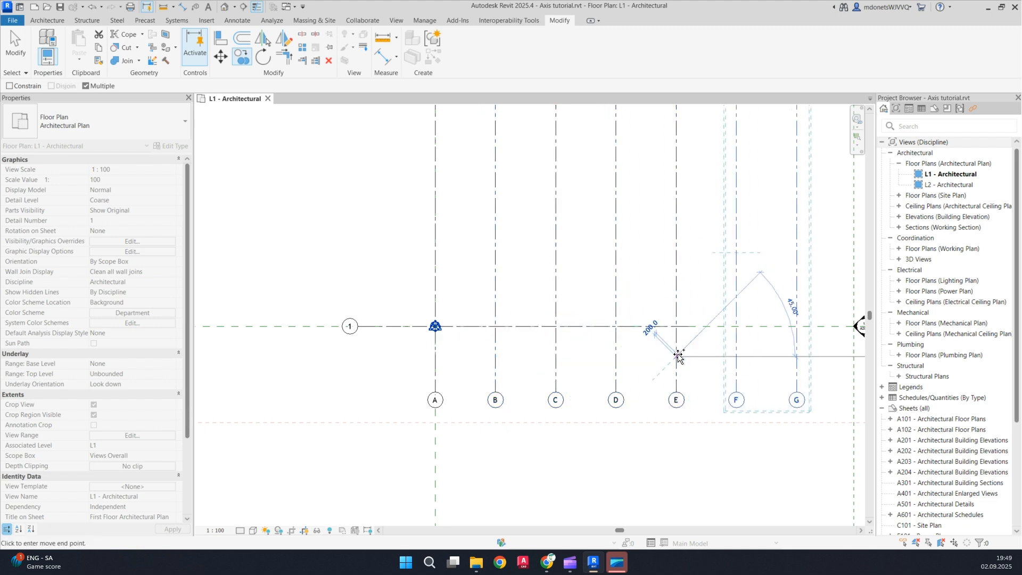
pyautogui.press('Escape')
# Extend the right end of horizontal grid 1 beyond vertical grid G
pyautogui.scroll(-1, 496, 243)
pyautogui.moveTo(497, 244); pyautogui.dragTo(510, 279, button='middle')
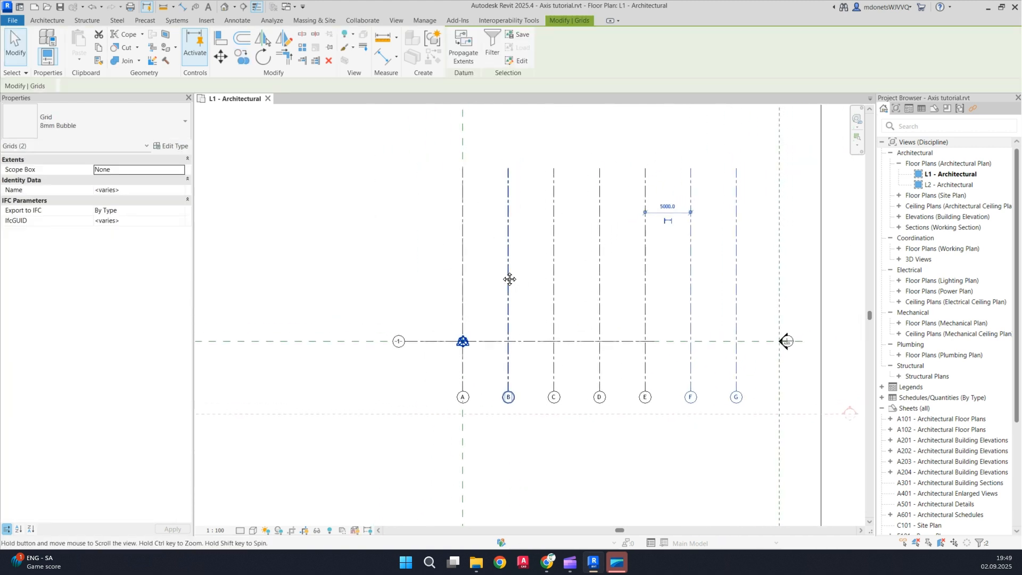
pyautogui.click(427, 343)
pyautogui.scroll(2, 420, 295)
pyautogui.moveTo(417, 291); pyautogui.dragTo(391, 286, button='middle')
pyautogui.scroll(-1, 391, 286)
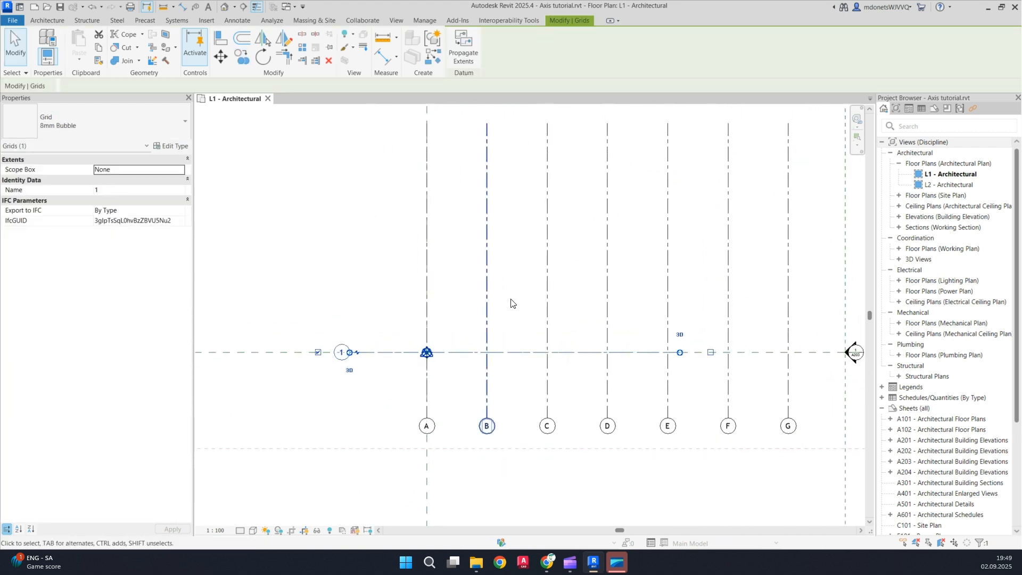
pyautogui.moveTo(681, 354); pyautogui.dragTo(833, 359)
pyautogui.moveTo(400, 331); pyautogui.dragTo(483, 335, button='middle')
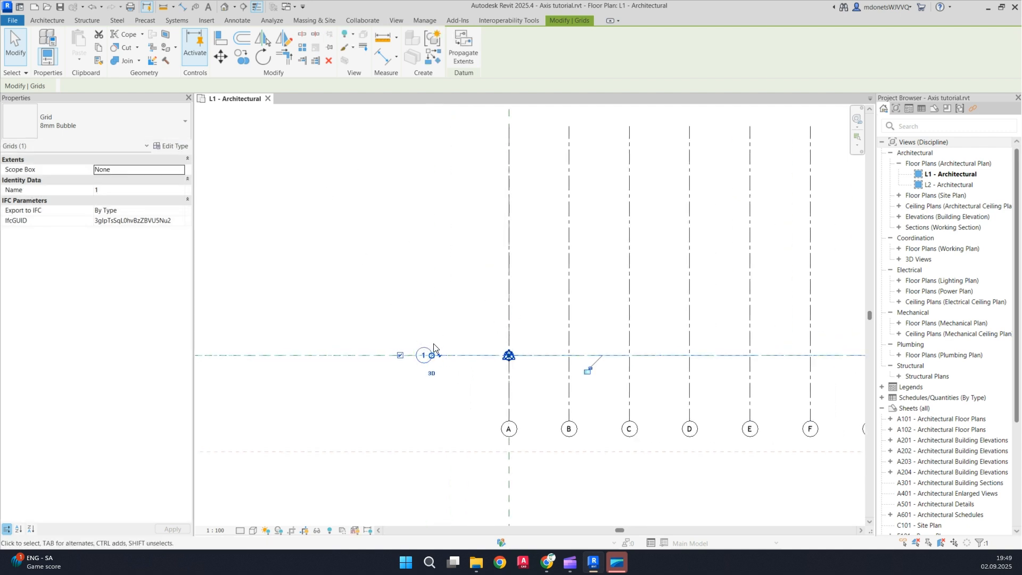
pyautogui.moveTo(467, 331); pyautogui.dragTo(393, 291, button='middle')
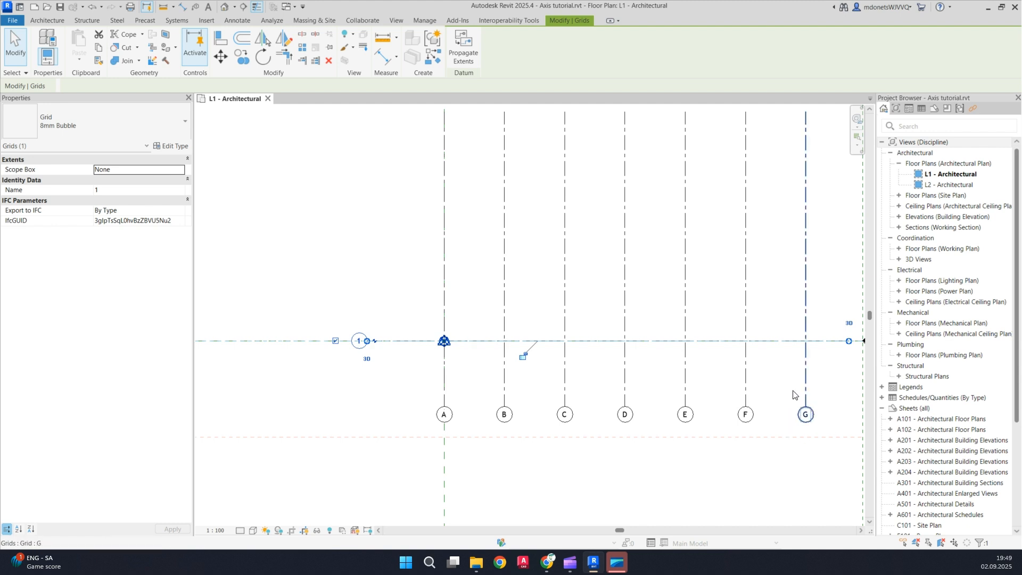
# Copy horizontal grid 1 upward by 5000 mm from the project base point and end the Copy command
pyautogui.click(240, 55)
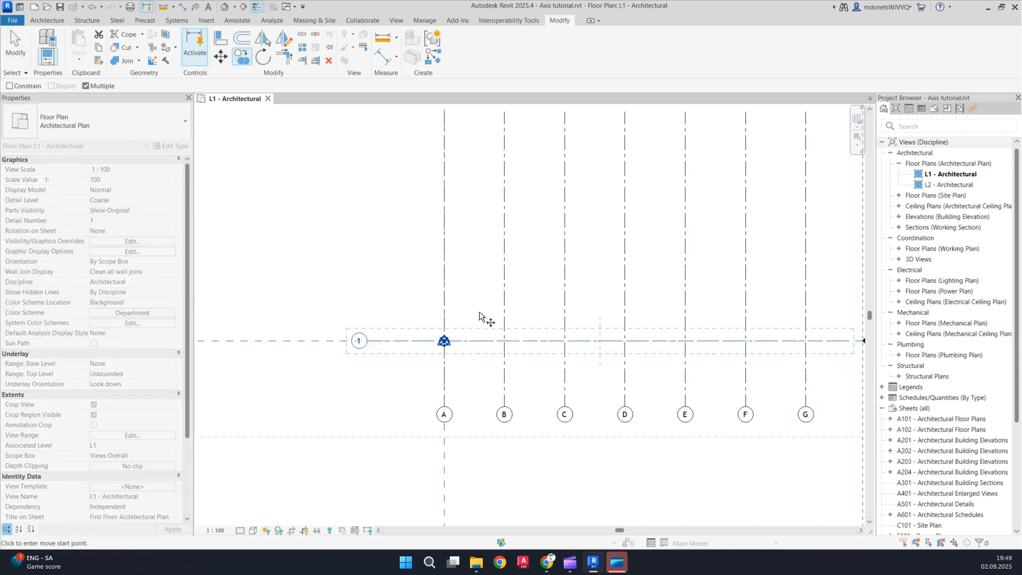
pyautogui.click(445, 340)
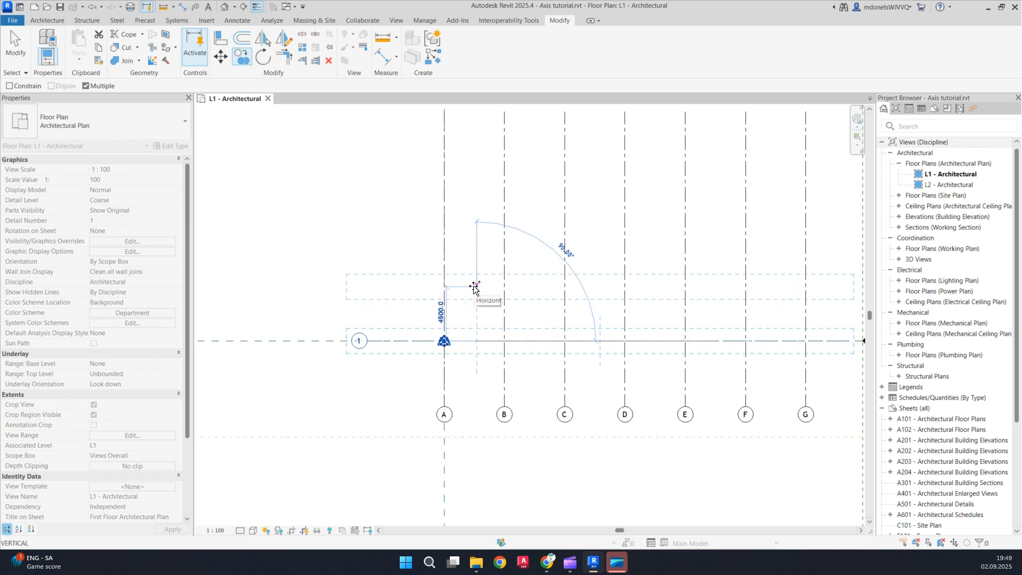
pyautogui.write('500')
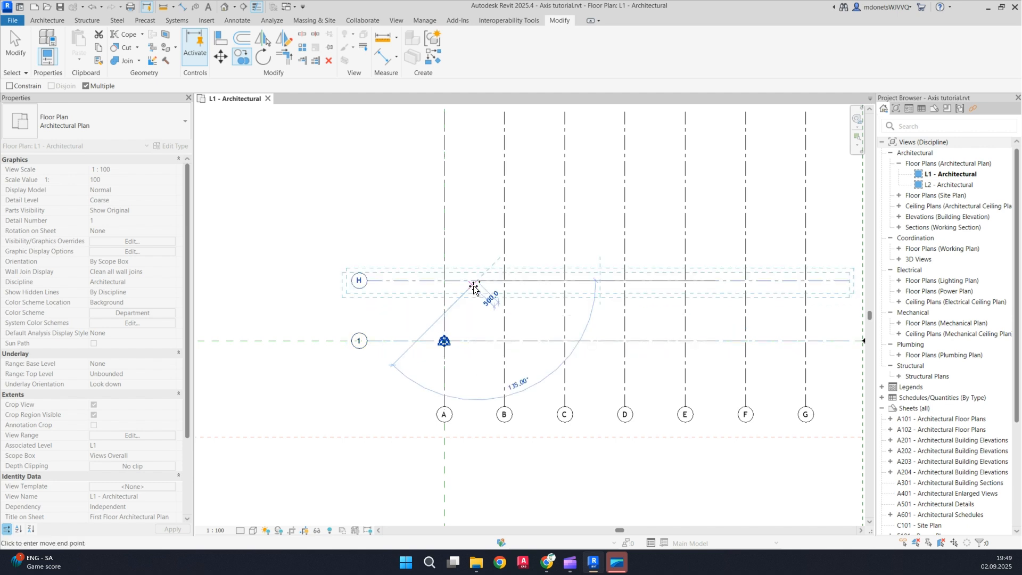
pyautogui.press('Return')
pyautogui.moveTo(474, 280); pyautogui.dragTo(522, 317, button='middle')
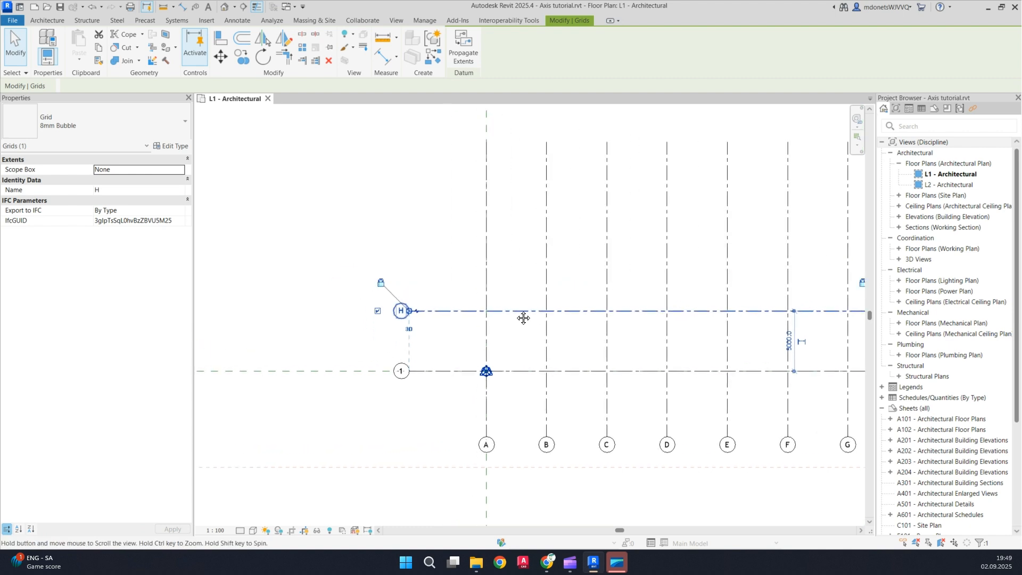
# Rename the copied horizontal grid above grid 1 as 6
pyautogui.scroll(2, 406, 312)
pyautogui.click(414, 312)
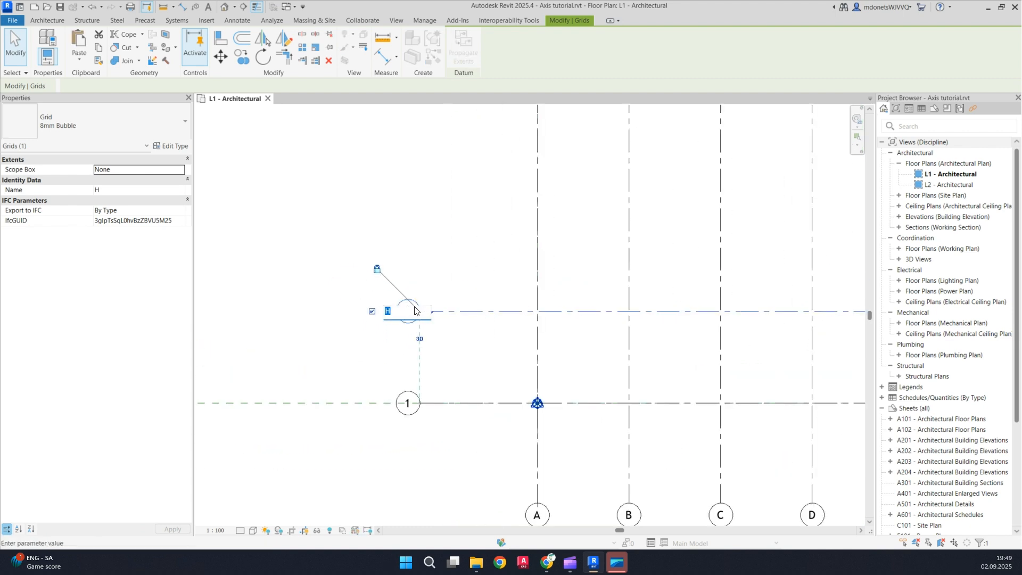
pyautogui.write('6')
pyautogui.press('Return')
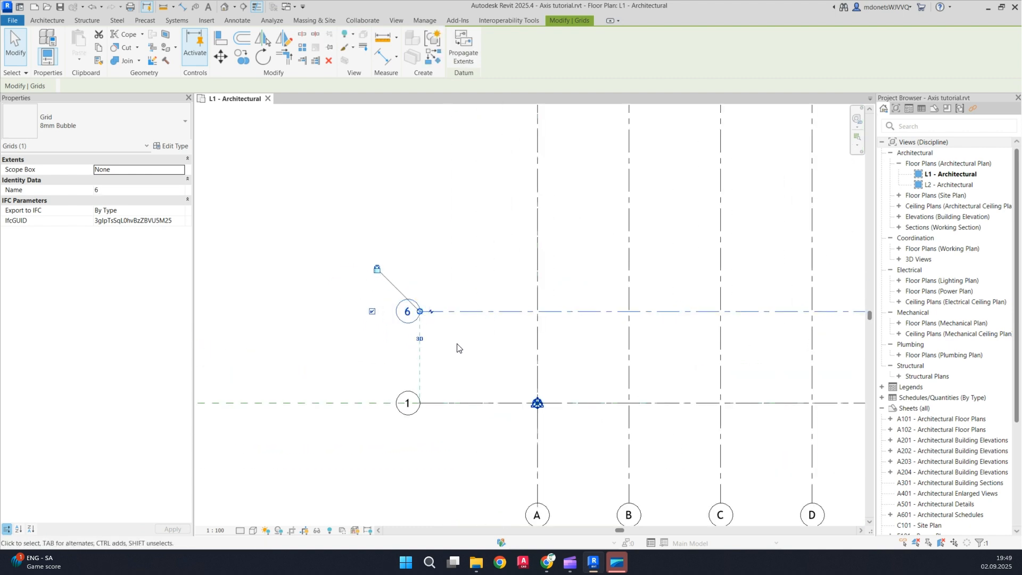
# Rename the horizontal grid directly above grid 1 as 2
pyautogui.click(407, 312)
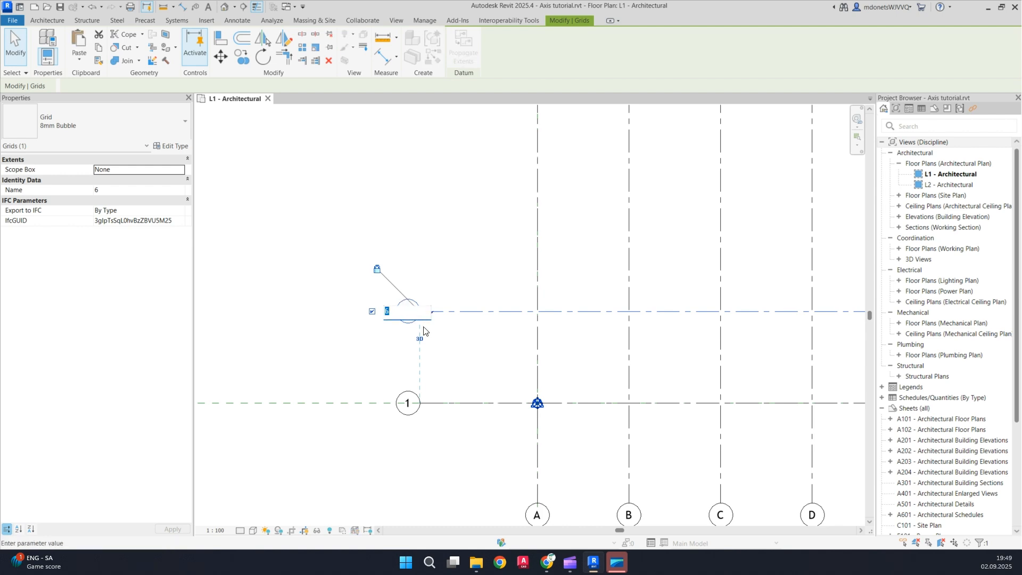
pyautogui.write('2')
pyautogui.press('Return')
pyautogui.click(456, 349)
# Copy horizontal grid 2 upward four times at 5000 mm spacing and end the Copy command
pyautogui.scroll(-2, 425, 308)
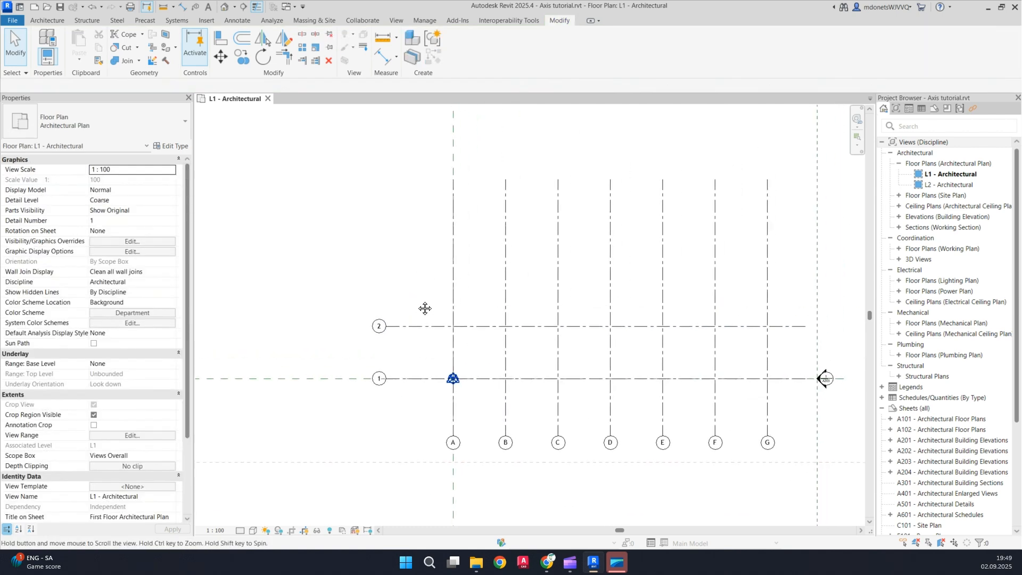
pyautogui.scroll(2, 425, 309)
pyautogui.click(481, 335)
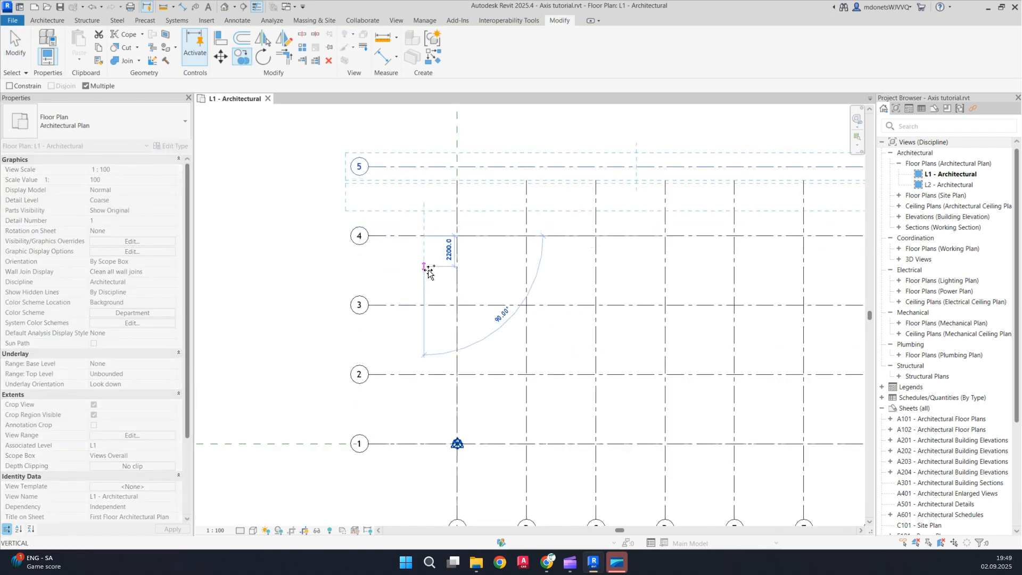
pyautogui.scroll(-2, 398, 252)
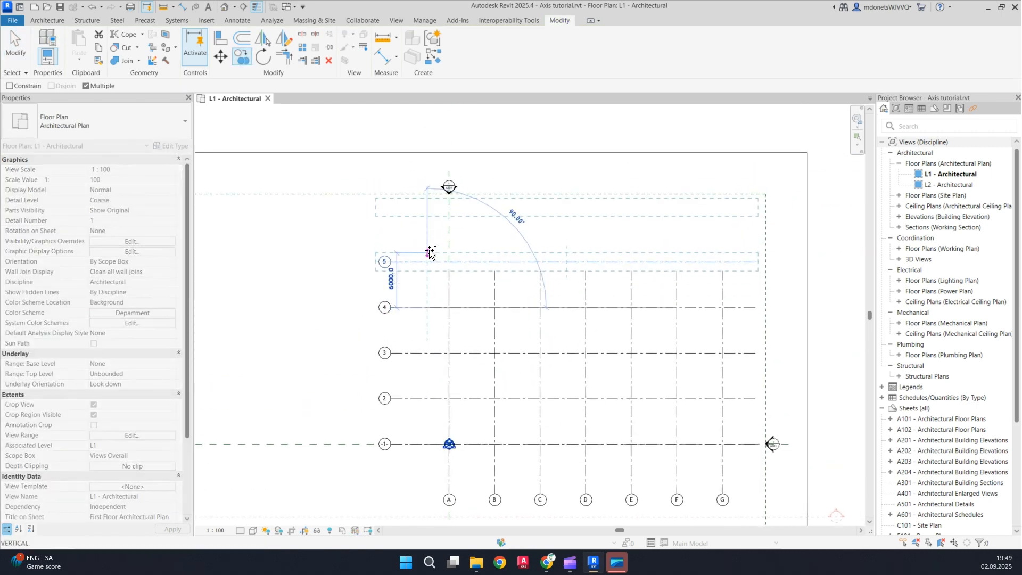
pyautogui.click(429, 215)
pyautogui.press('Escape')
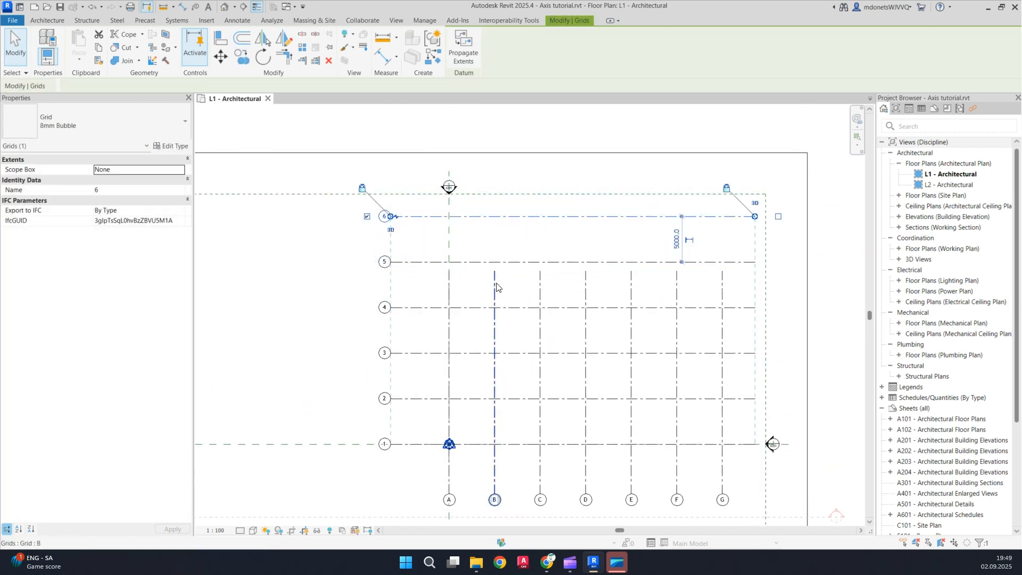
# Extend the upper ends of the aligned vertical grids A to G beyond horizontal grid 6
pyautogui.click(496, 287)
pyautogui.moveTo(495, 271); pyautogui.dragTo(495, 204)
pyautogui.scroll(-1, 496, 203)
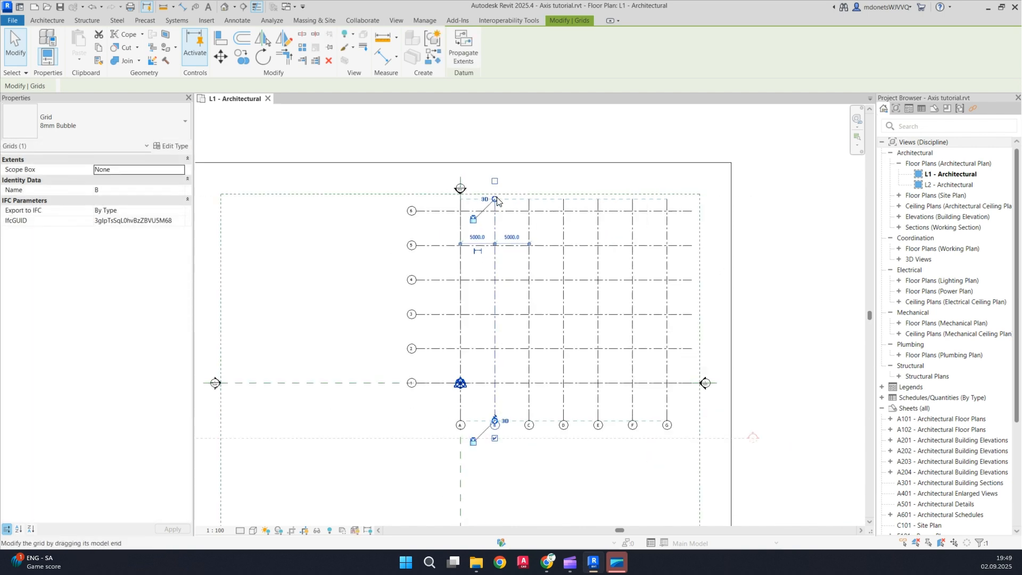
pyautogui.press('Escape')
# Expand the building elevations in the project browser and examine the elevation markers around the grid in the plan
pyautogui.scroll(-2, 495, 203)
pyautogui.moveTo(505, 219); pyautogui.dragTo(454, 229, button='middle')
pyautogui.scroll(3, 468, 228)
pyautogui.moveTo(547, 313); pyautogui.dragTo(525, 291, button='middle')
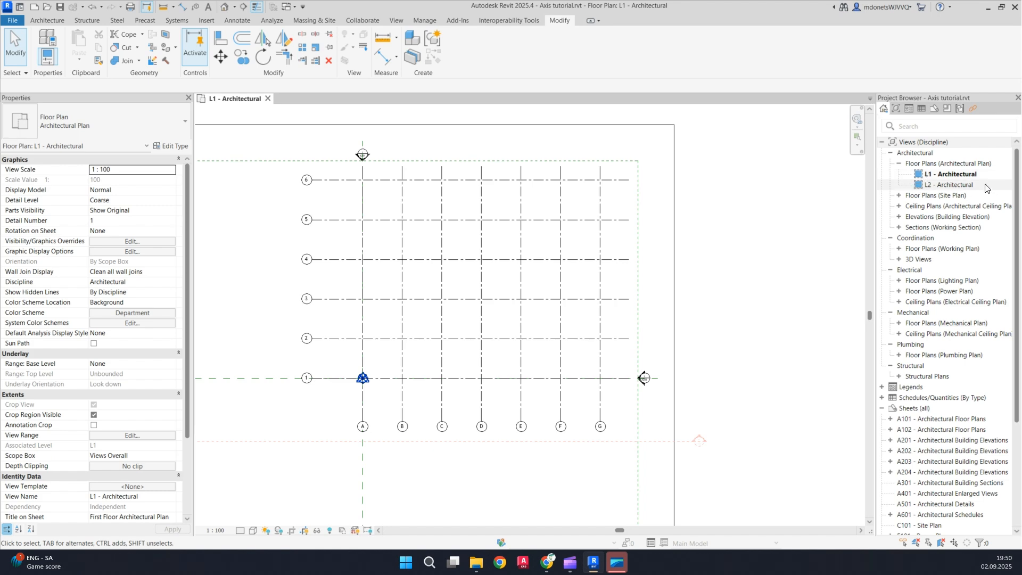
pyautogui.doubleClick(947, 217)
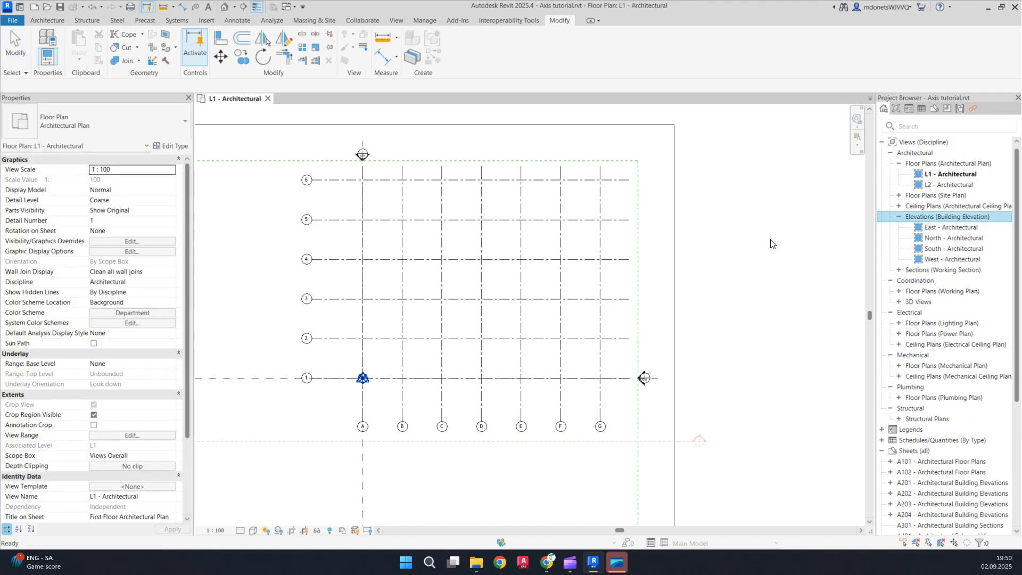
pyautogui.scroll(-3, 685, 248)
pyautogui.scroll(6, 495, 330)
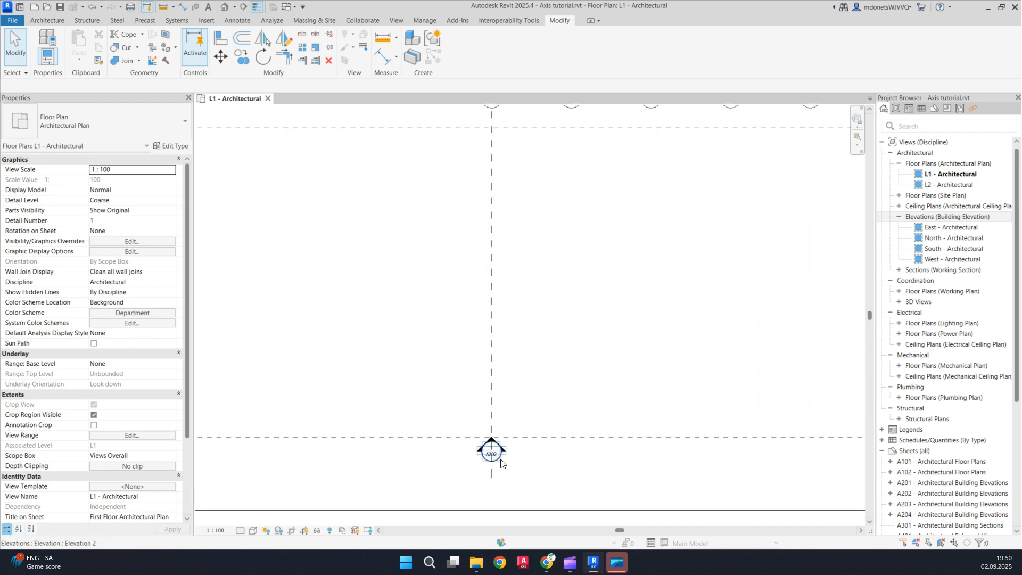
pyautogui.scroll(-5, 495, 475)
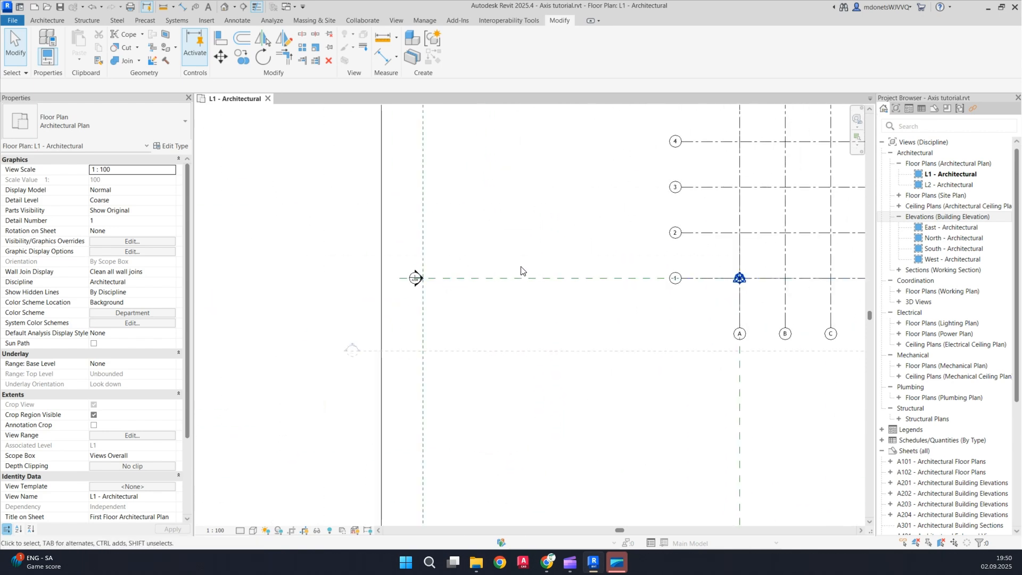
# Open the East - Architectural elevation from the elevation marker beyond grid G in the plan
pyautogui.scroll(-1, 546, 290)
pyautogui.moveTo(547, 294); pyautogui.dragTo(383, 360, button='middle')
pyautogui.scroll(-2, 384, 360)
pyautogui.scroll(2, 726, 320)
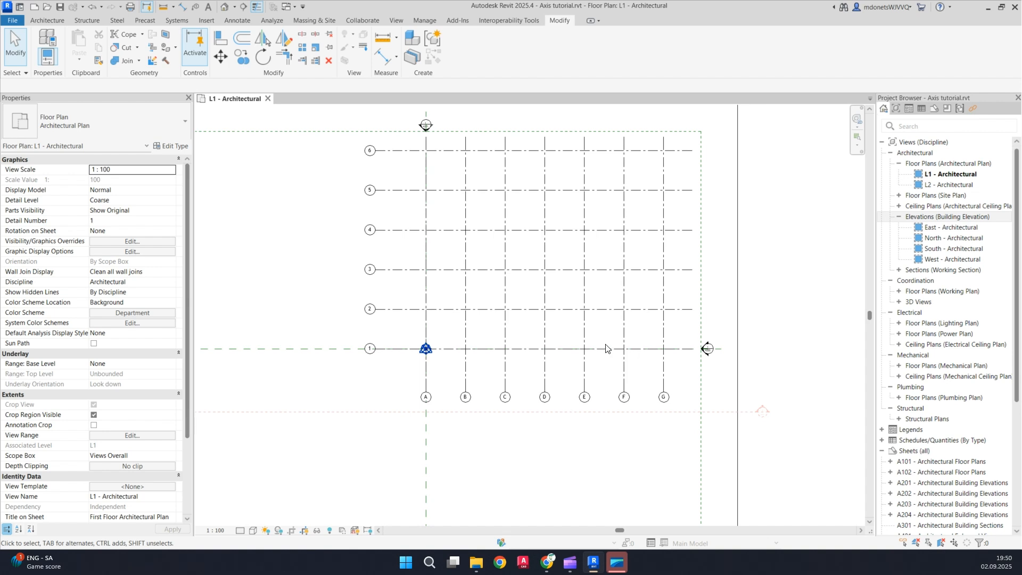
pyautogui.scroll(4, 708, 349)
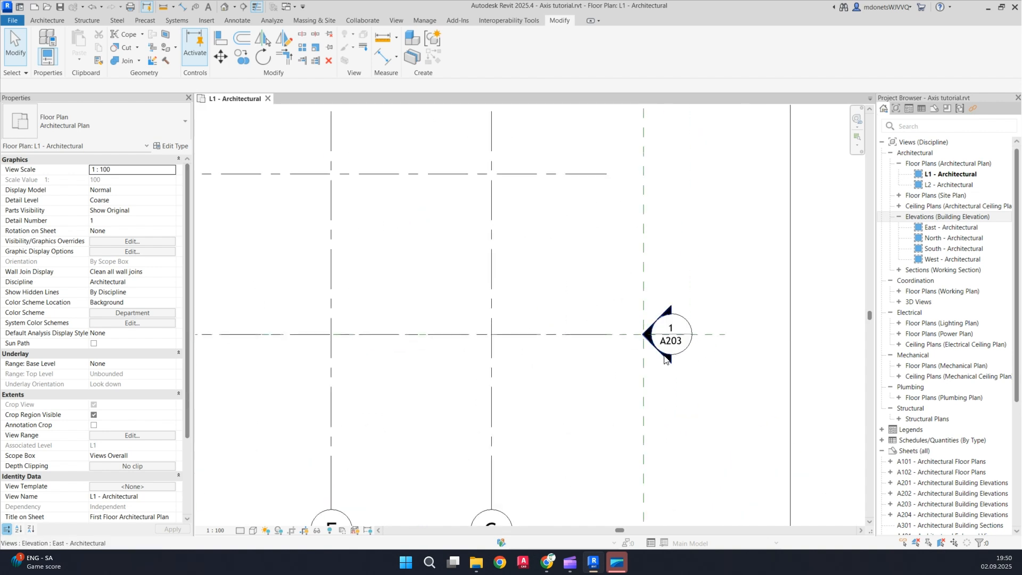
pyautogui.doubleClick(664, 357)
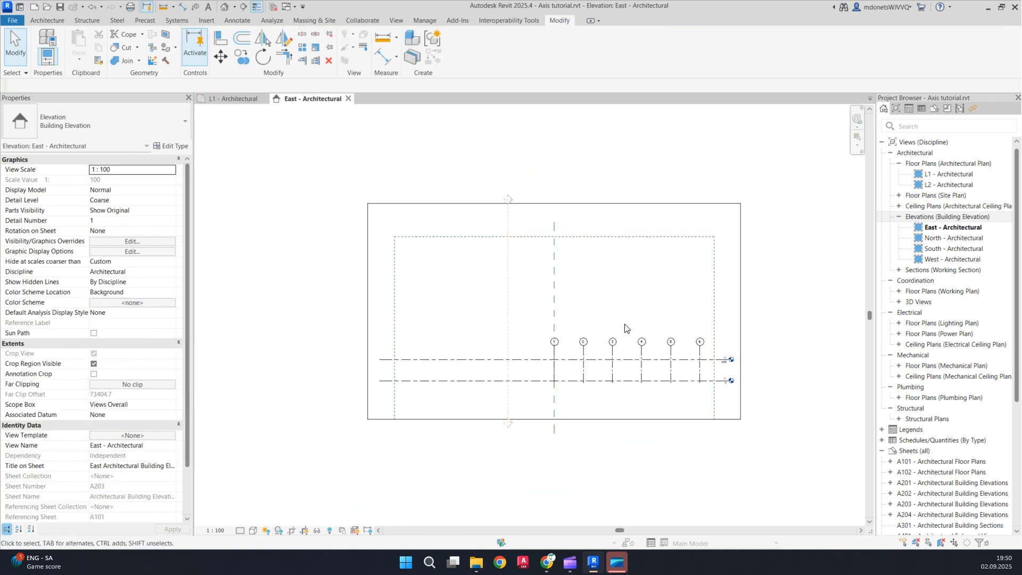
# Extend the upper ends of aligned grids 1 to 6 in the East elevation to just above the inner scope box boundary
pyautogui.scroll(5, 607, 348)
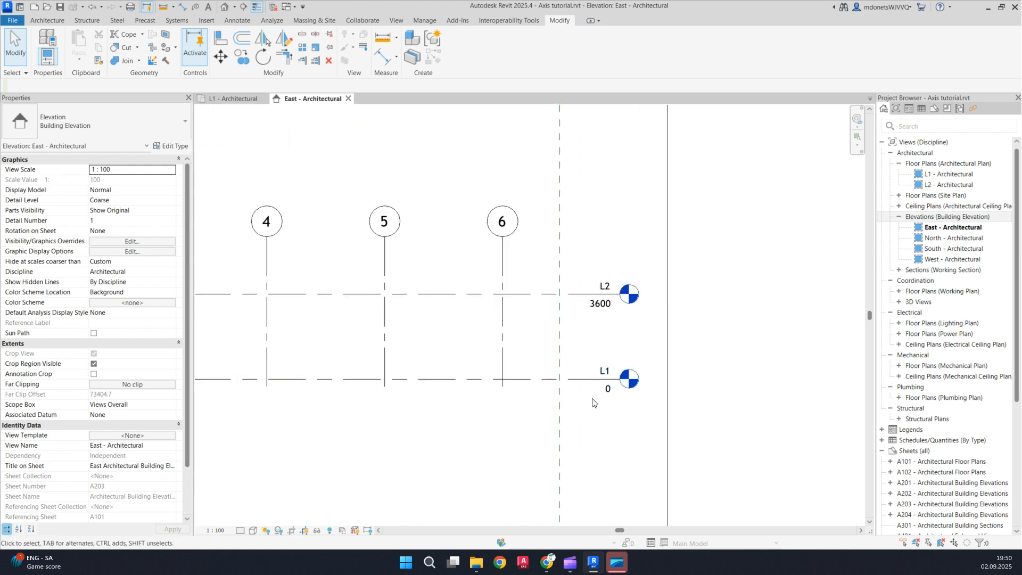
pyautogui.scroll(3, 595, 290)
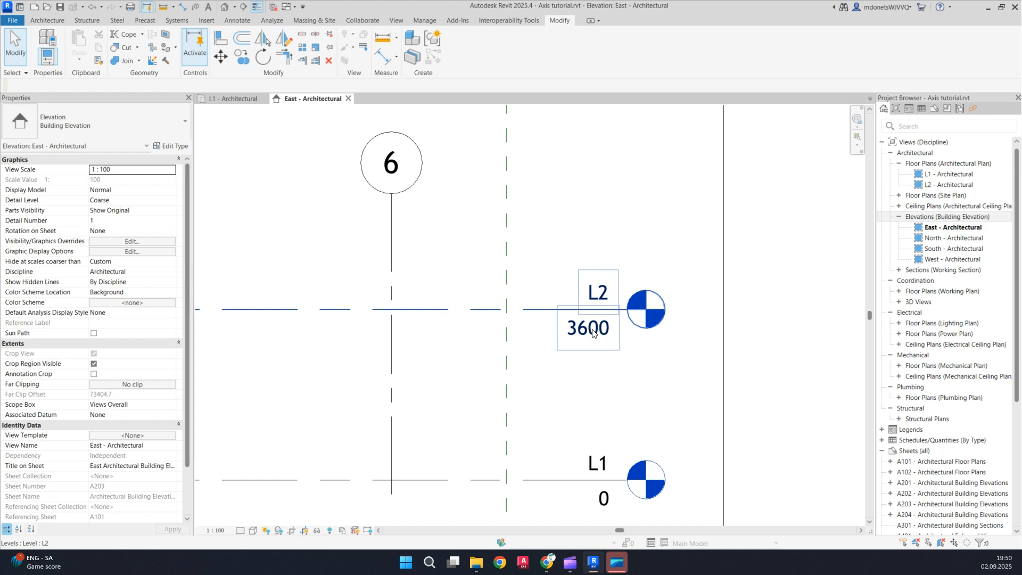
pyautogui.scroll(-8, 601, 334)
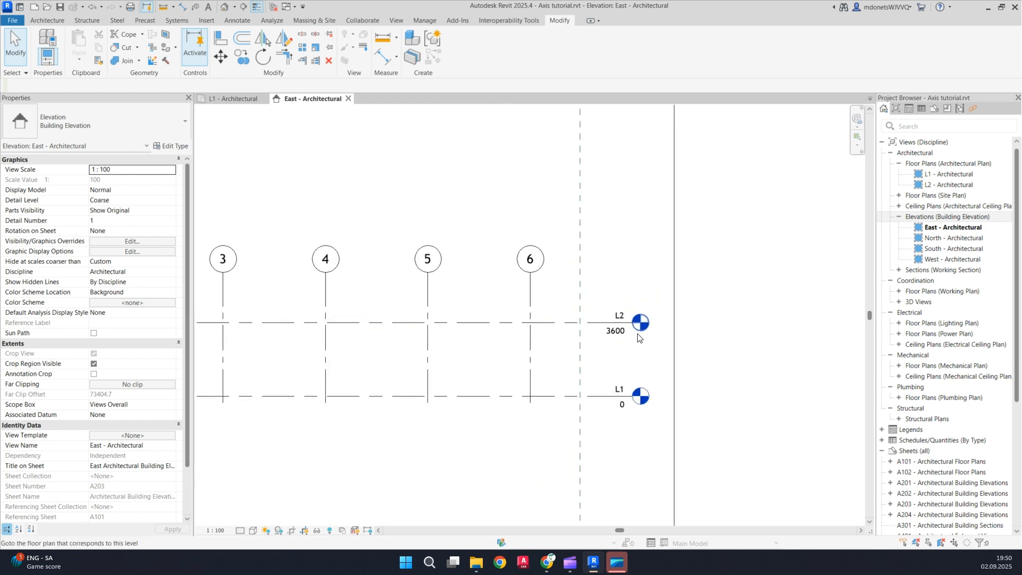
pyautogui.click(566, 366)
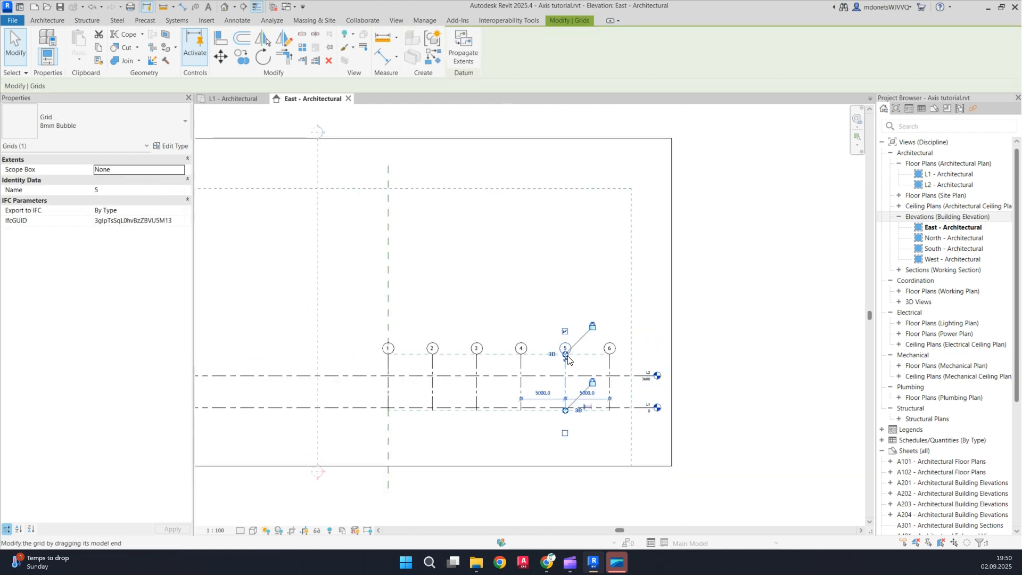
pyautogui.moveTo(565, 354); pyautogui.dragTo(561, 166)
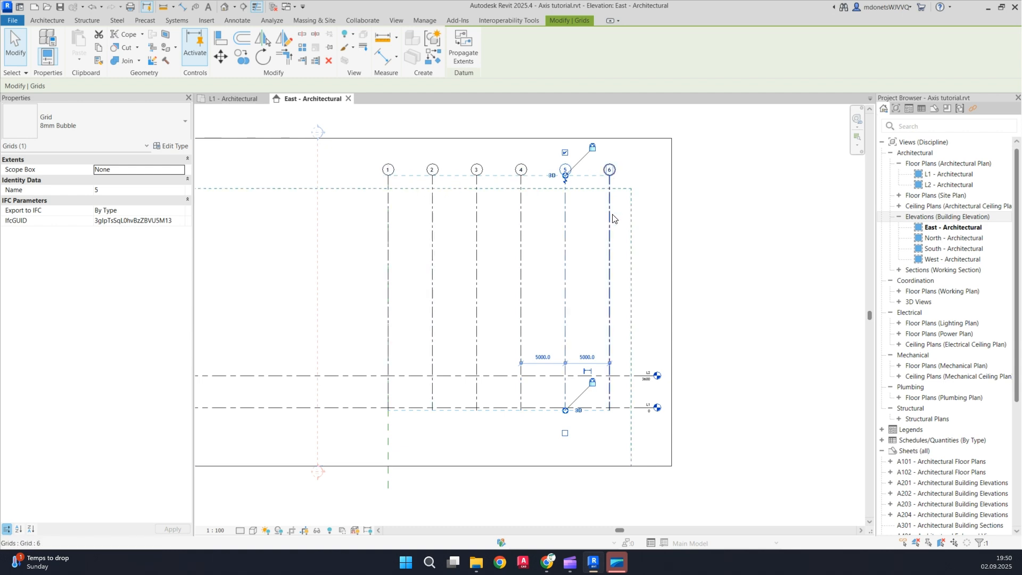
pyautogui.scroll(-2, 607, 325)
pyautogui.moveTo(607, 324); pyautogui.dragTo(603, 334, button='middle')
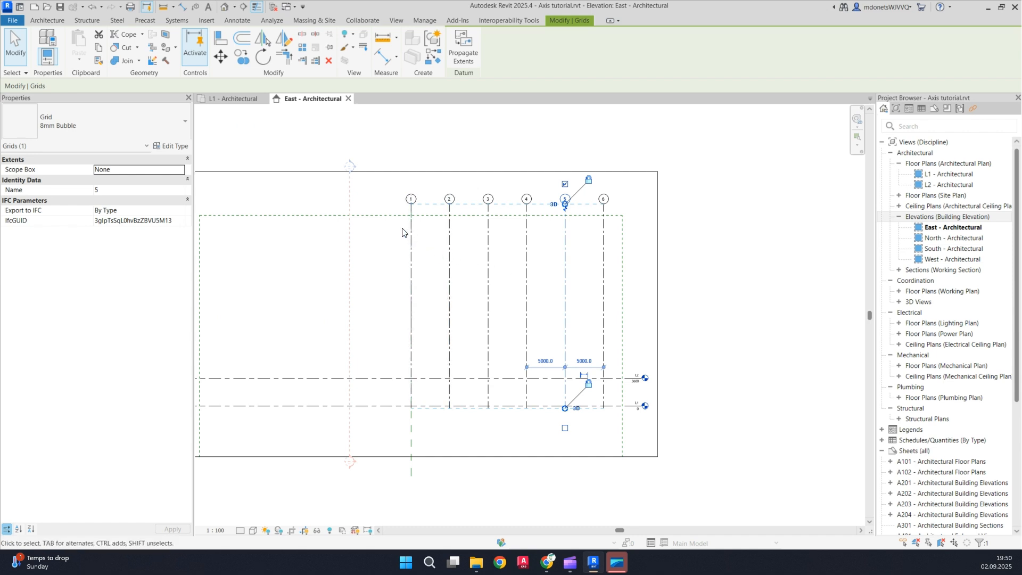
# Set the elevation of level L2 to 7000 mm
pyautogui.scroll(5, 616, 358)
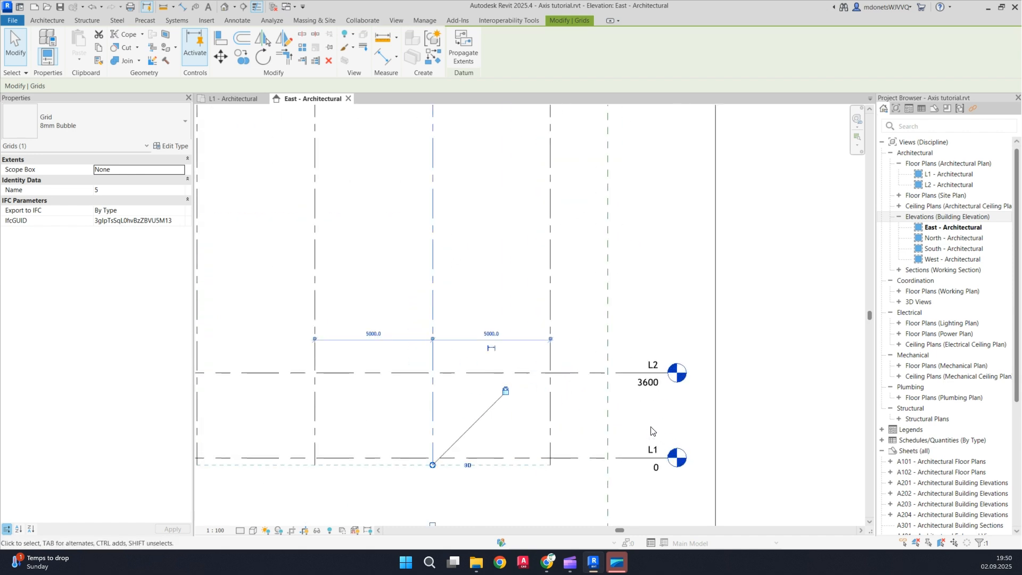
pyautogui.scroll(-3, 649, 359)
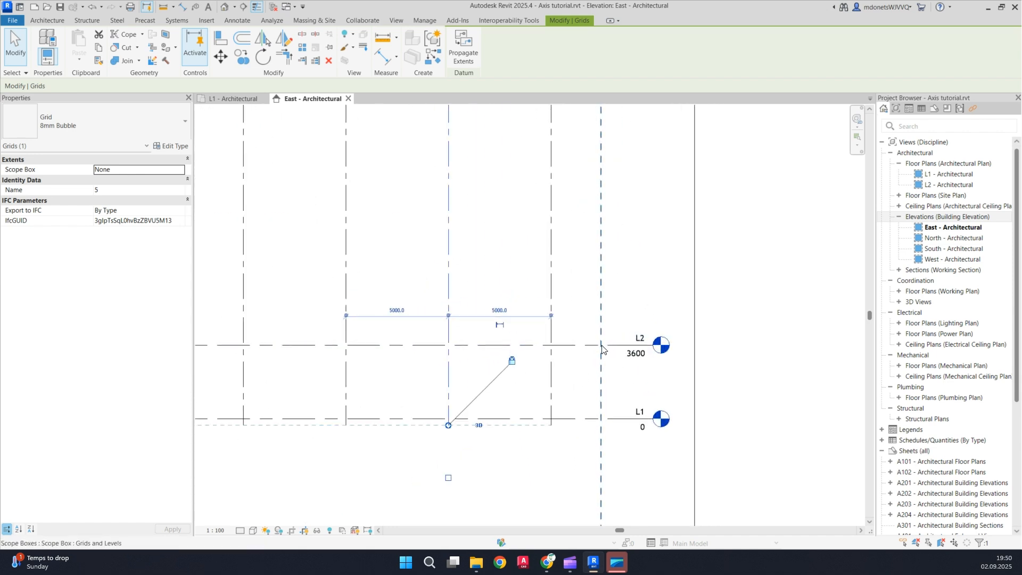
pyautogui.click(573, 346)
pyautogui.click(639, 353)
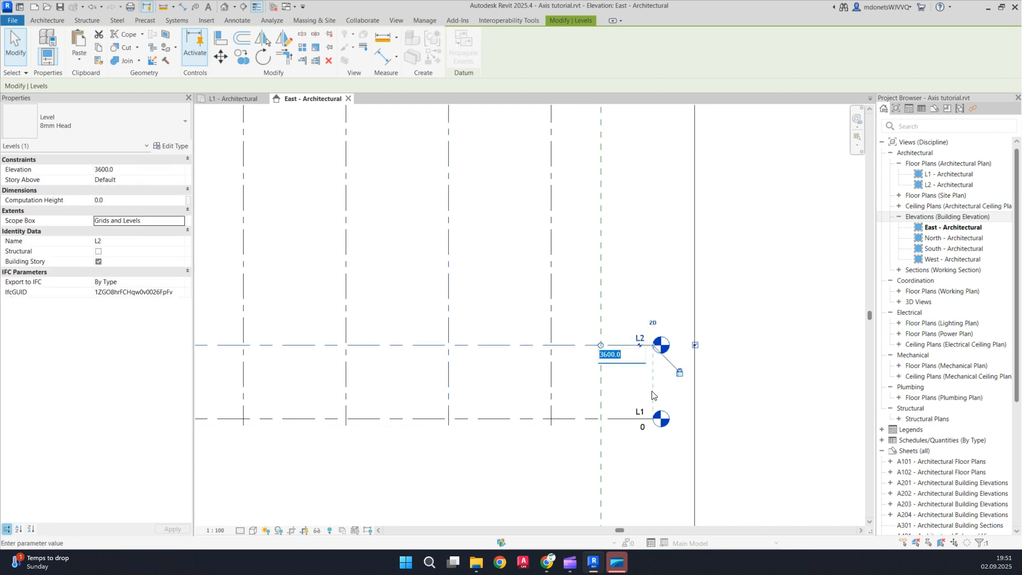
pyautogui.click(659, 290)
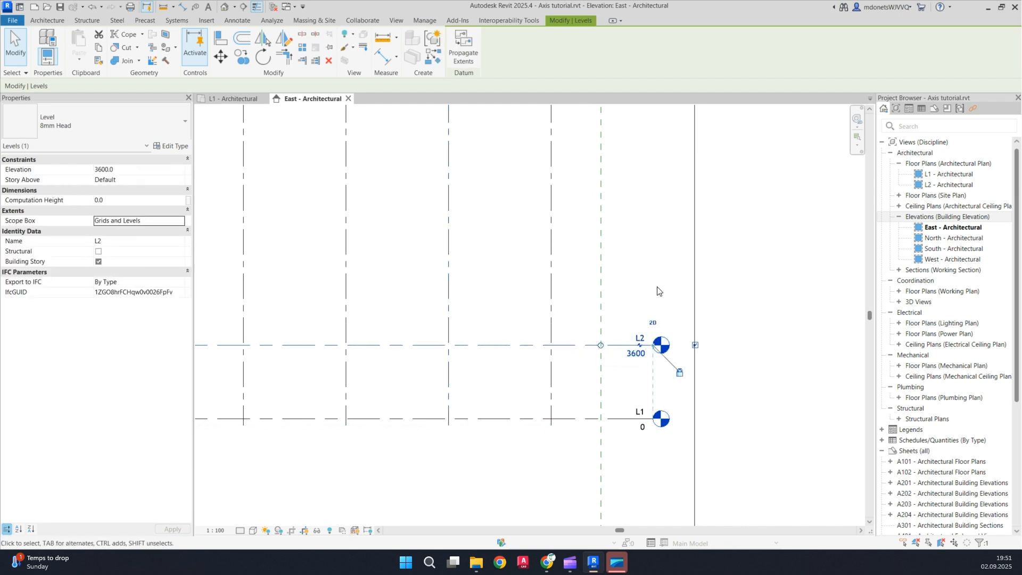
pyautogui.click(635, 355)
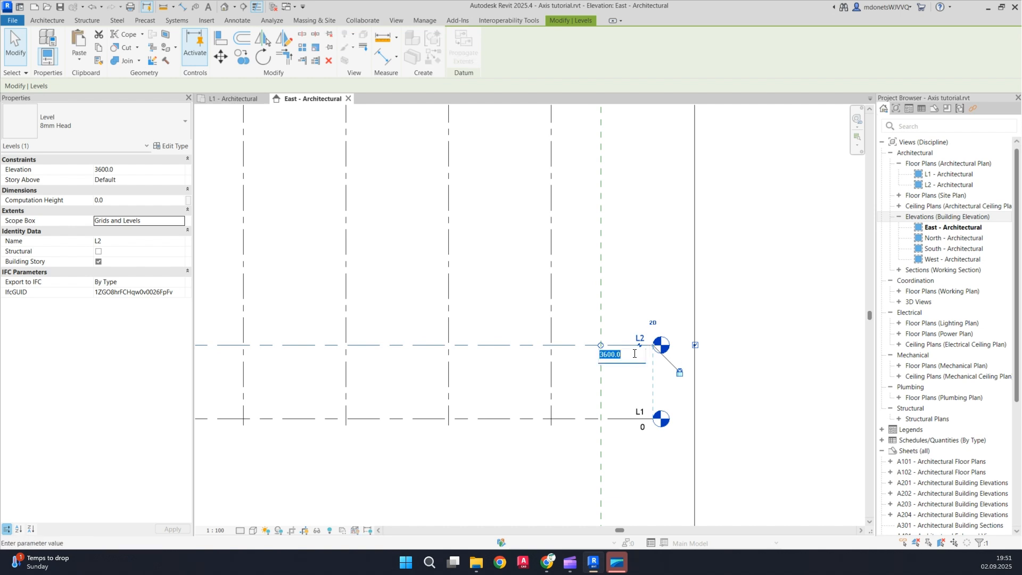
pyautogui.write('700')
pyautogui.press('Return')
# Copy level L2 upward by 5000 mm and end the Copy command
pyautogui.scroll(-1, 644, 351)
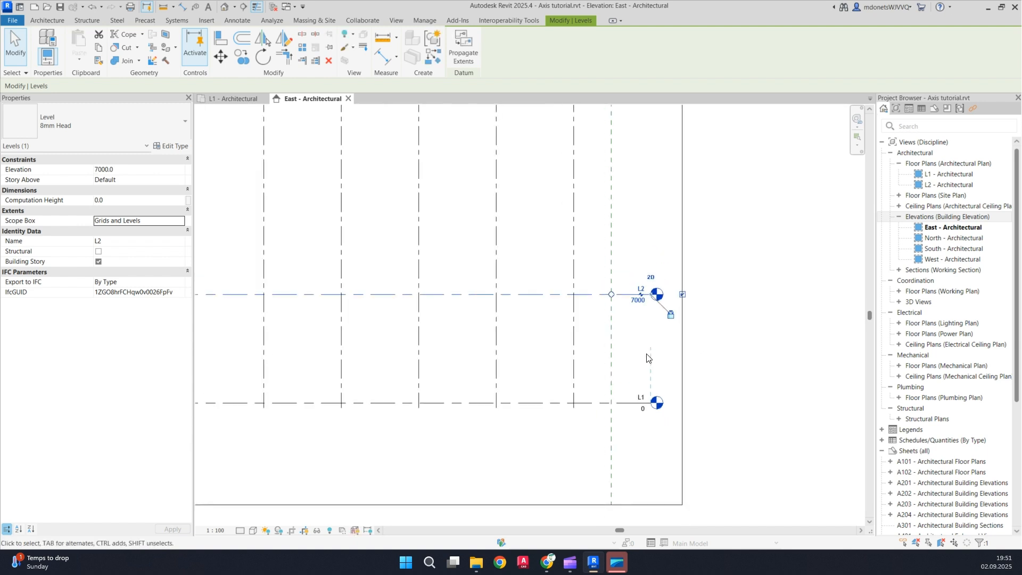
pyautogui.moveTo(646, 350); pyautogui.dragTo(656, 375, button='middle')
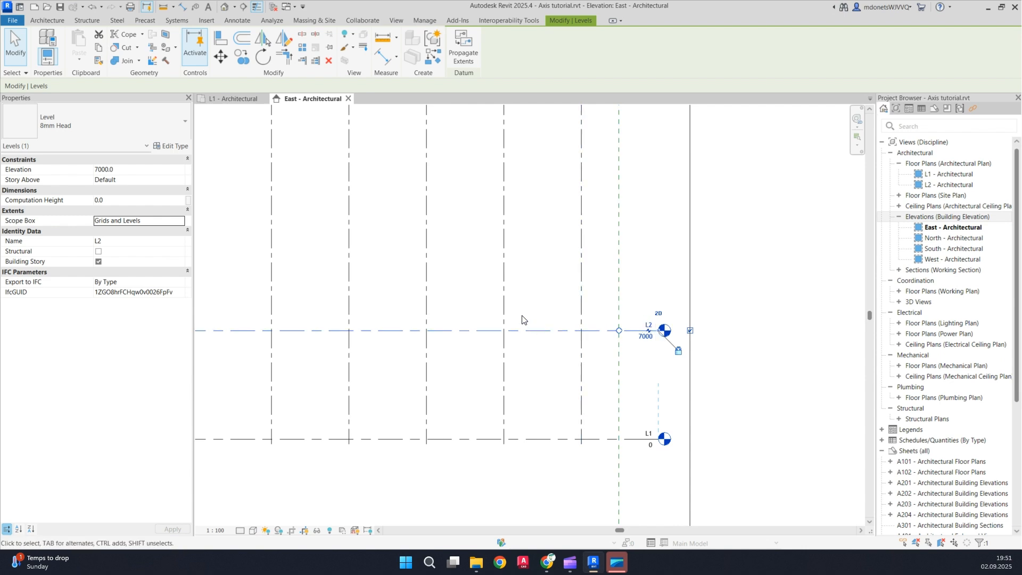
pyautogui.click(244, 65)
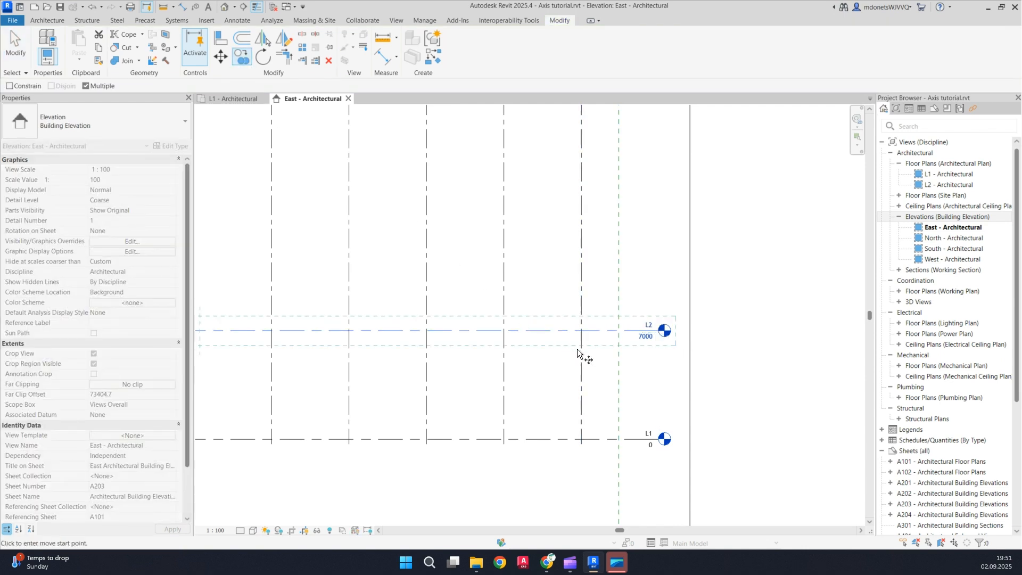
pyautogui.click(563, 331)
pyautogui.write('5000')
pyautogui.press('Return')
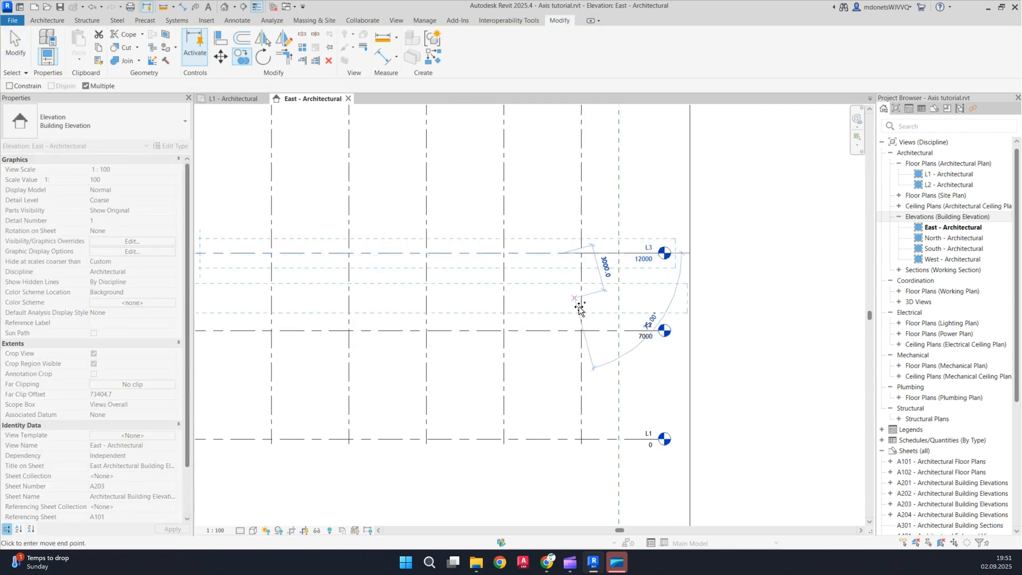
pyautogui.press('Escape')
# Compare the heads of levels L1, L2 and L3 in the elevation with the floor plans listed in the project browser
pyautogui.scroll(-2, 589, 312)
pyautogui.scroll(4, 612, 239)
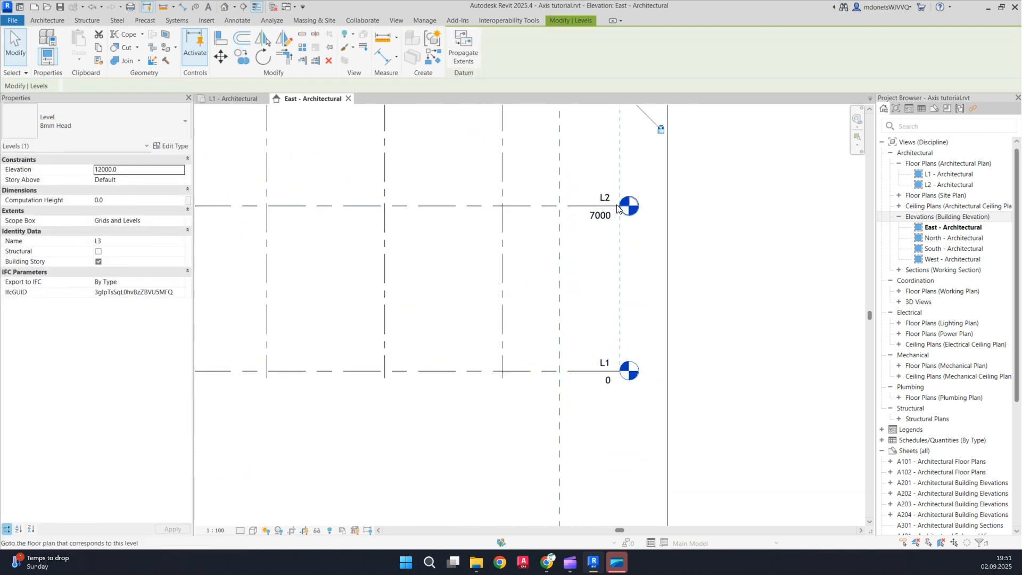
pyautogui.moveTo(582, 224); pyautogui.dragTo(589, 340, button='middle')
pyautogui.scroll(1, 612, 208)
pyautogui.scroll(1, 612, 210)
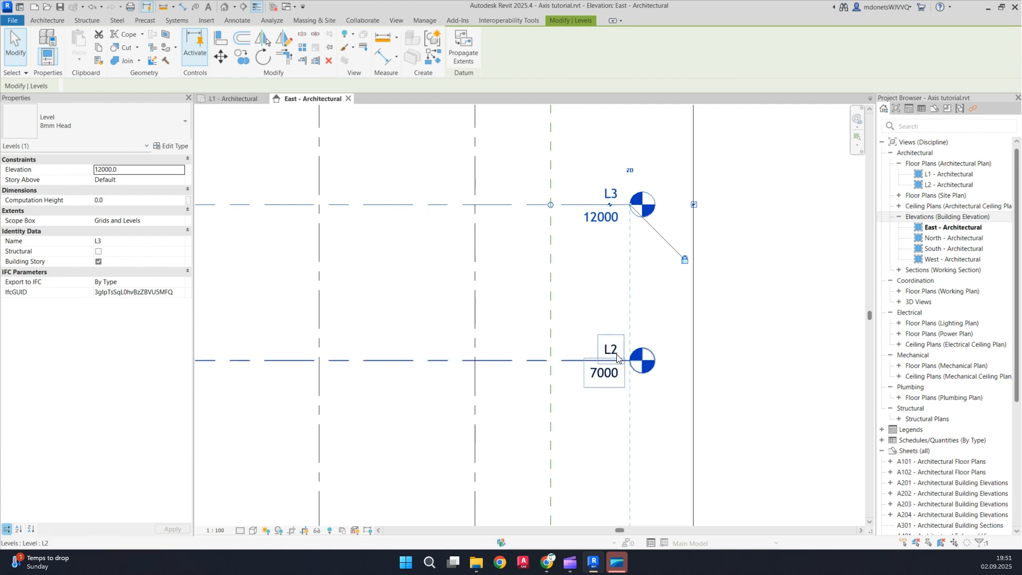
pyautogui.scroll(-2, 617, 314)
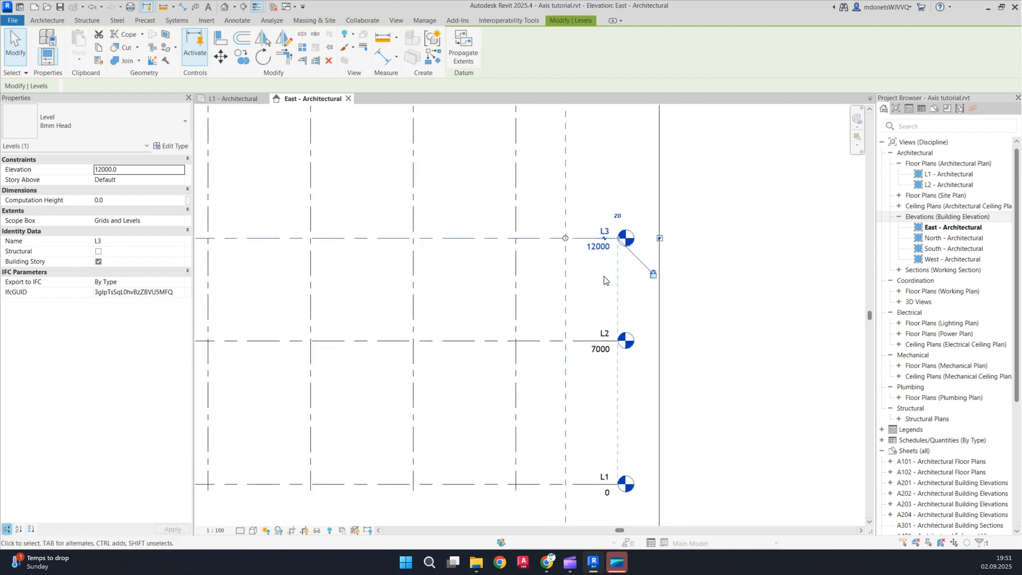
pyautogui.click(631, 294)
pyautogui.scroll(-2, 642, 297)
pyautogui.scroll(3, 587, 292)
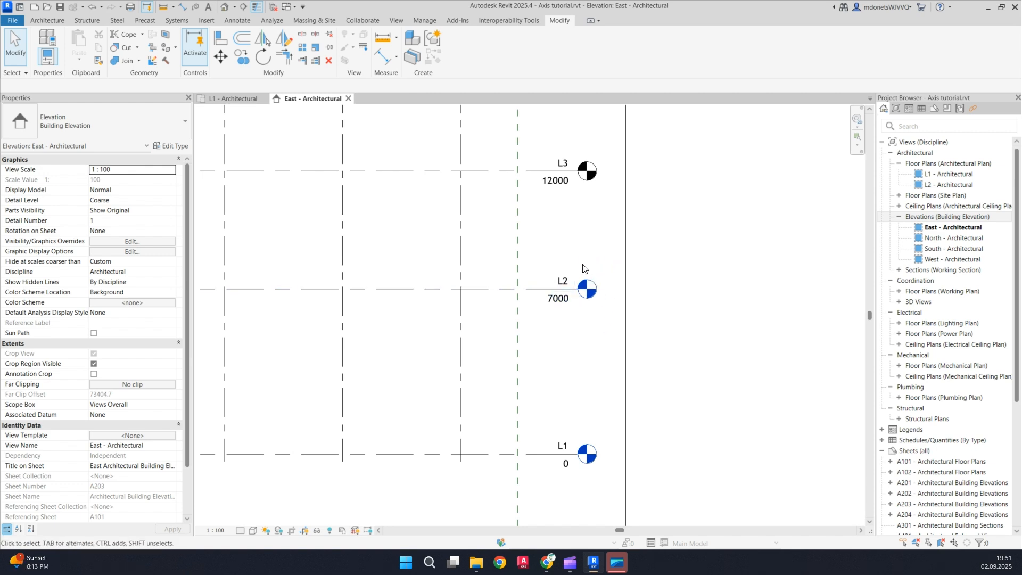
pyautogui.scroll(3, 595, 276)
pyautogui.scroll(-4, 597, 274)
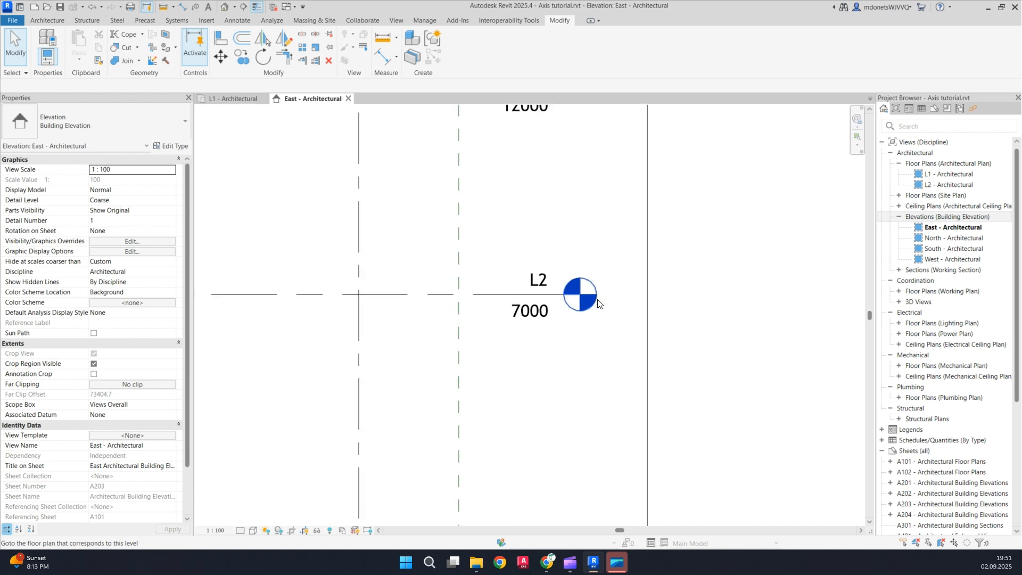
pyautogui.scroll(4, 598, 272)
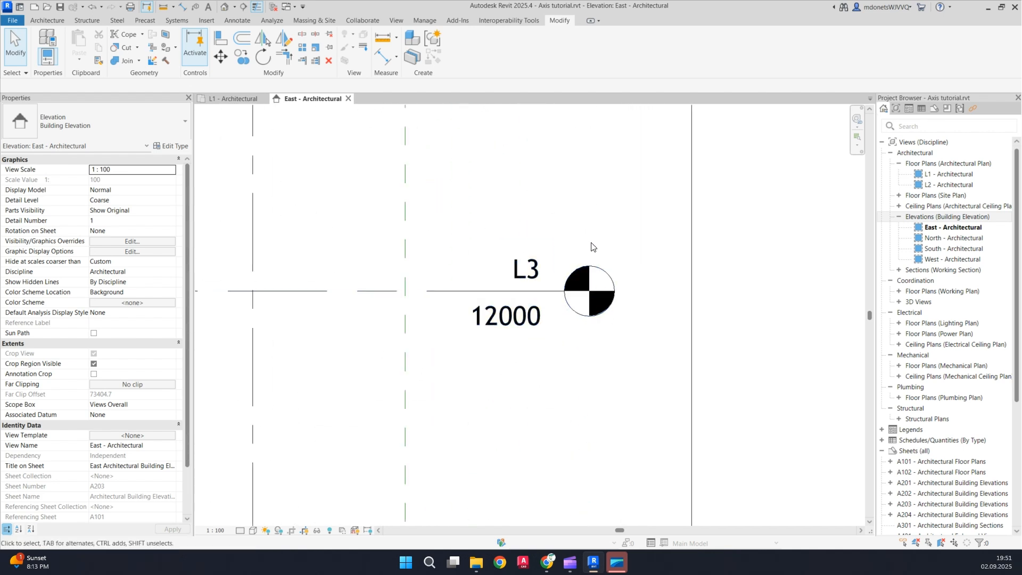
pyautogui.scroll(-4, 596, 206)
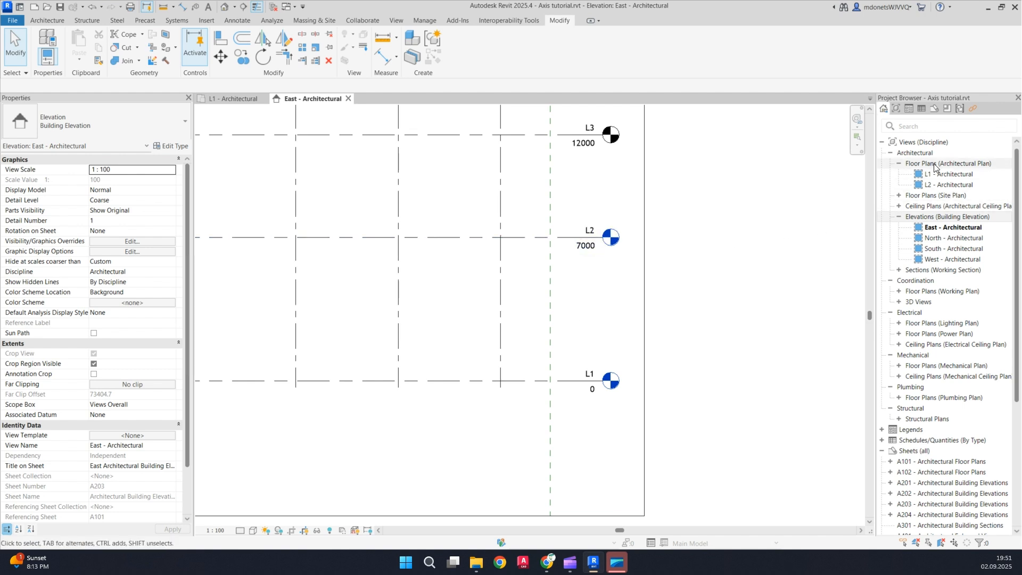
pyautogui.moveTo(574, 131); pyautogui.dragTo(593, 218, button='middle')
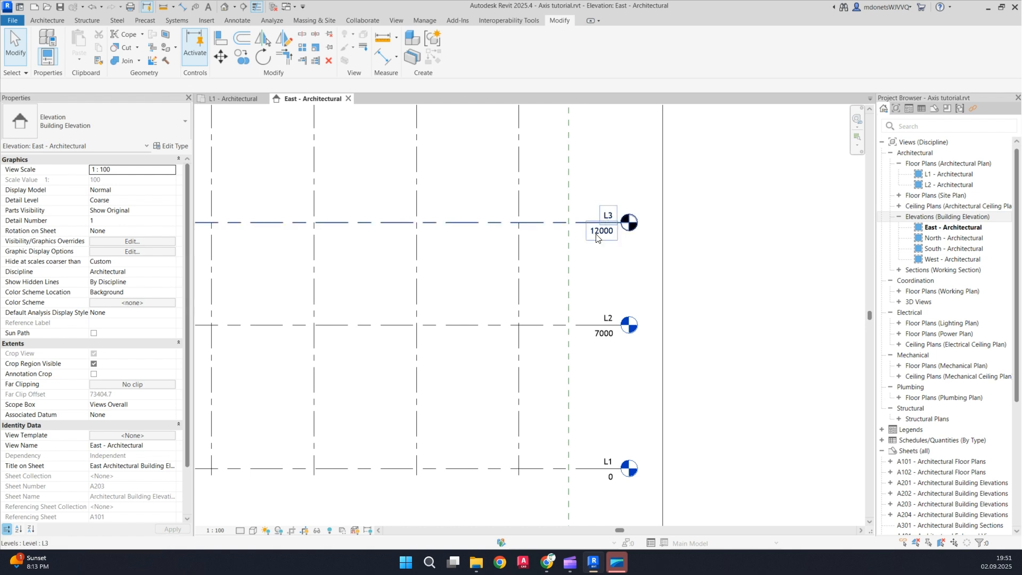
pyautogui.moveTo(588, 219); pyautogui.dragTo(560, 245, button='middle')
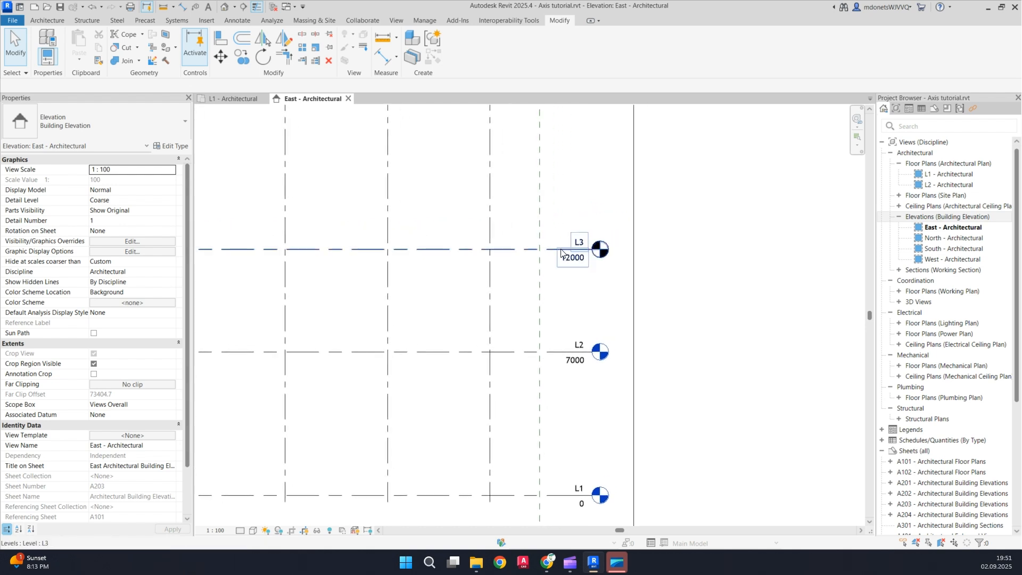
# Create an architectural floor plan view for level L3 with the option not to duplicate existing views enabled
pyautogui.click(396, 20)
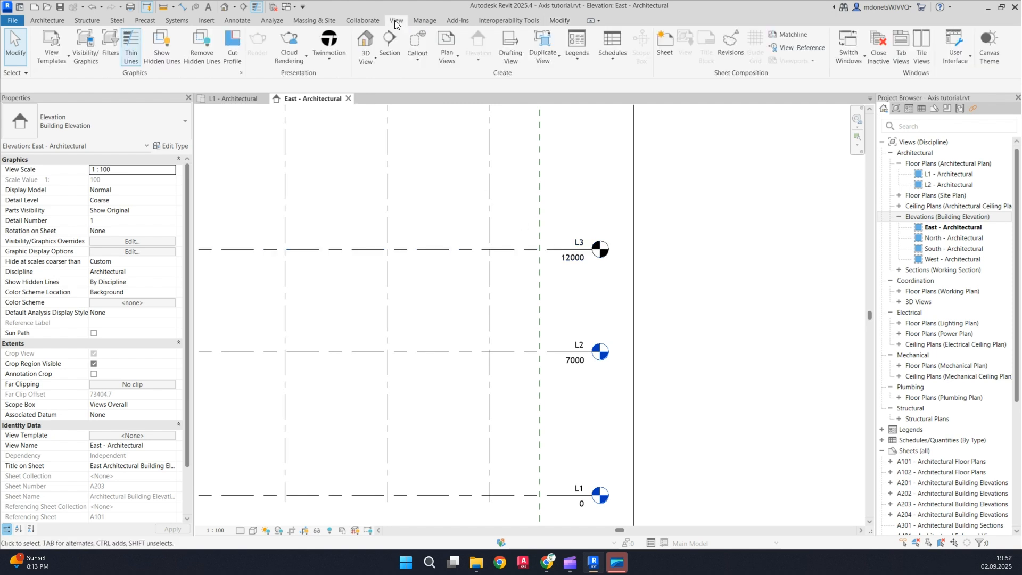
pyautogui.click(455, 61)
pyautogui.click(459, 79)
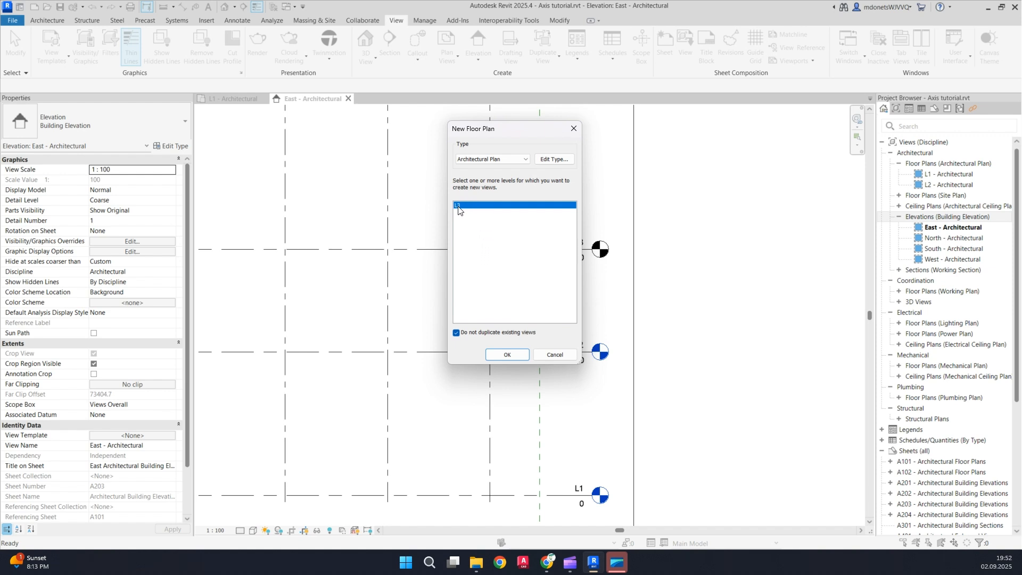
pyautogui.moveTo(524, 133); pyautogui.dragTo(385, 134)
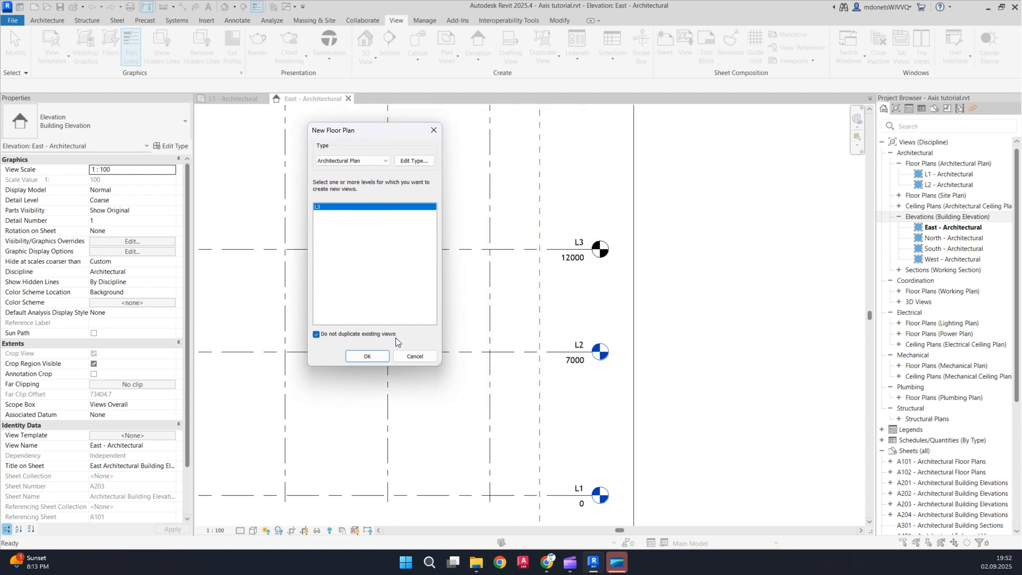
pyautogui.click(317, 335)
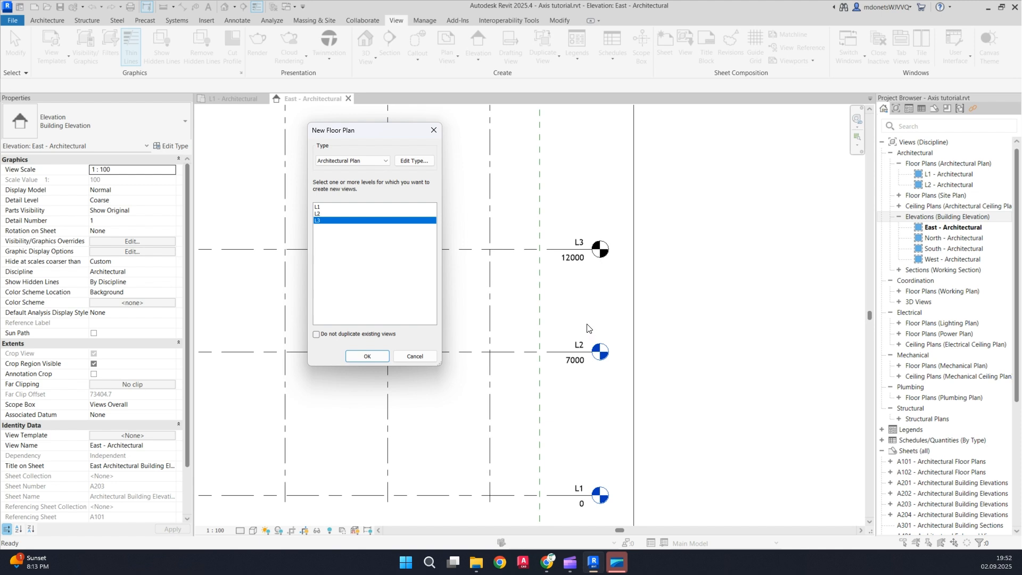
pyautogui.click(317, 334)
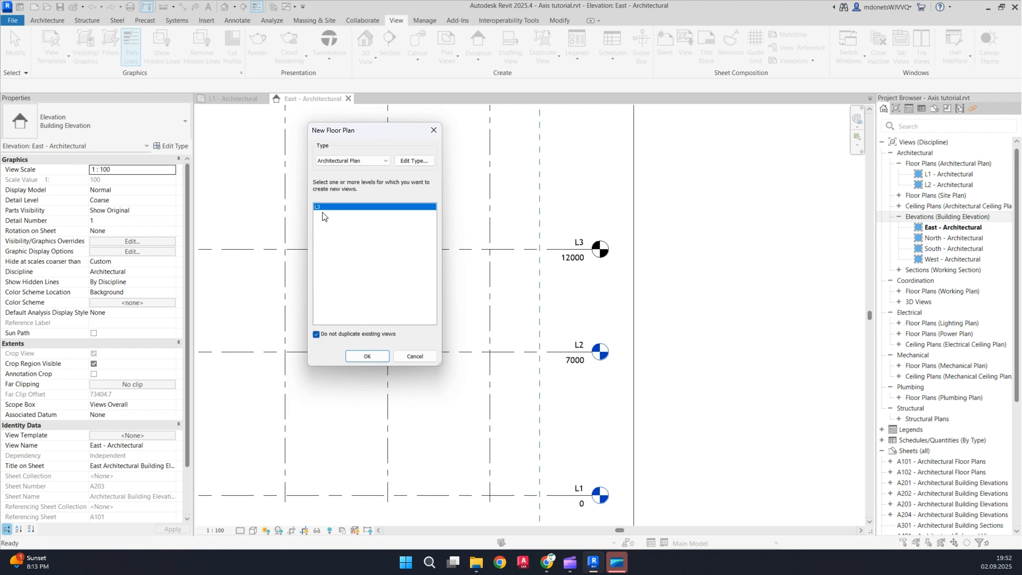
pyautogui.click(376, 359)
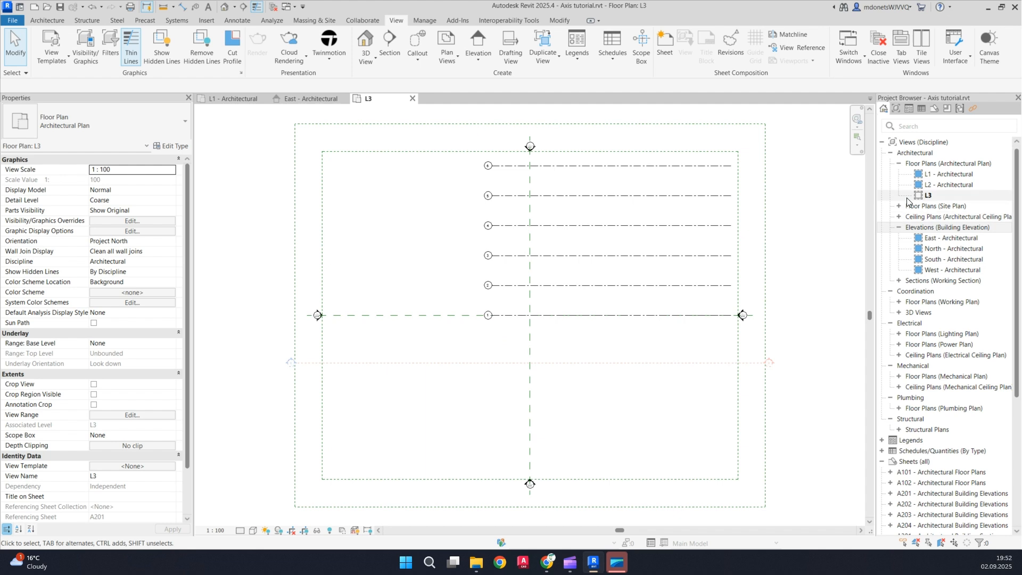
# Return to the East - Architectural elevation and look through the project browser down to the sheets
pyautogui.click(316, 99)
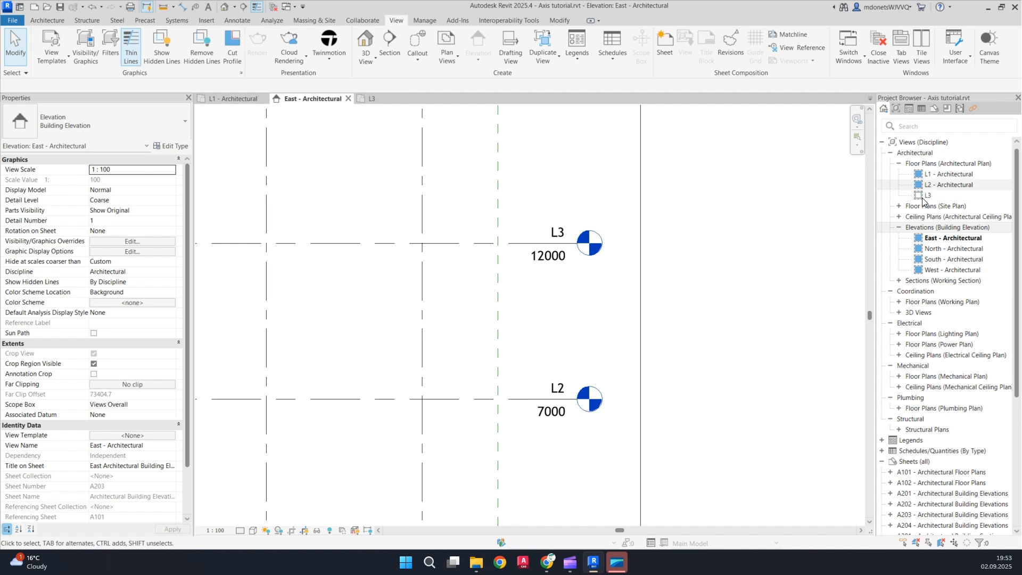
pyautogui.scroll(-6, 923, 199)
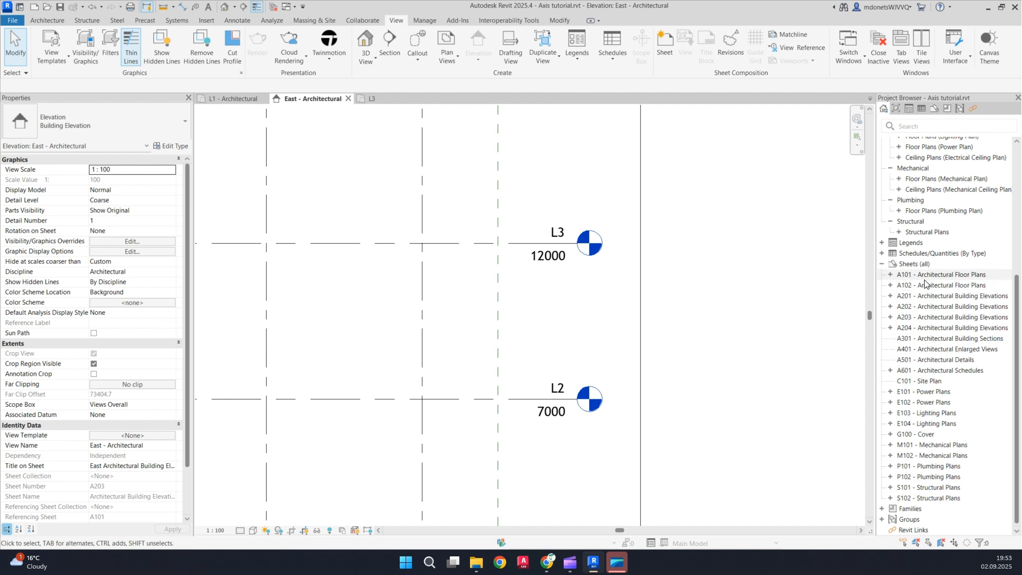
# Resize the Grids and Levels scope box in the elevation to fit closely around the grids and levels, with a height of about 27424 mm
pyautogui.scroll(6, 925, 283)
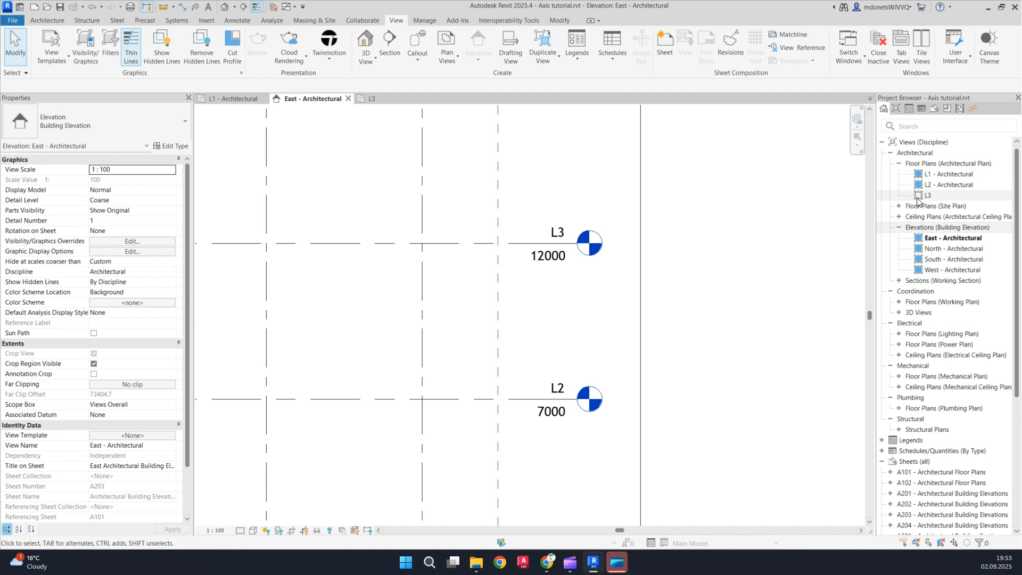
pyautogui.scroll(-3, 795, 208)
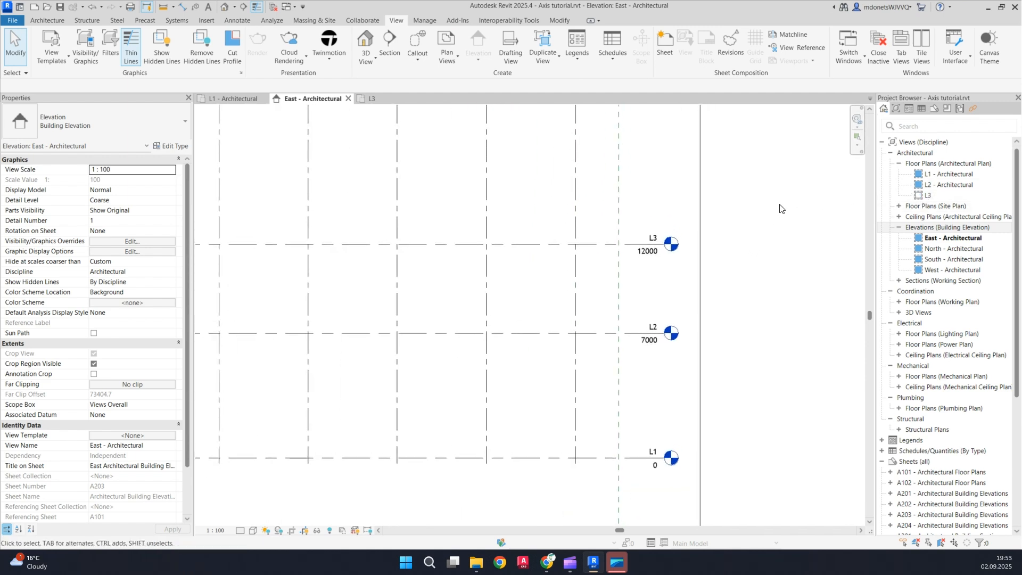
pyautogui.scroll(-2, 776, 231)
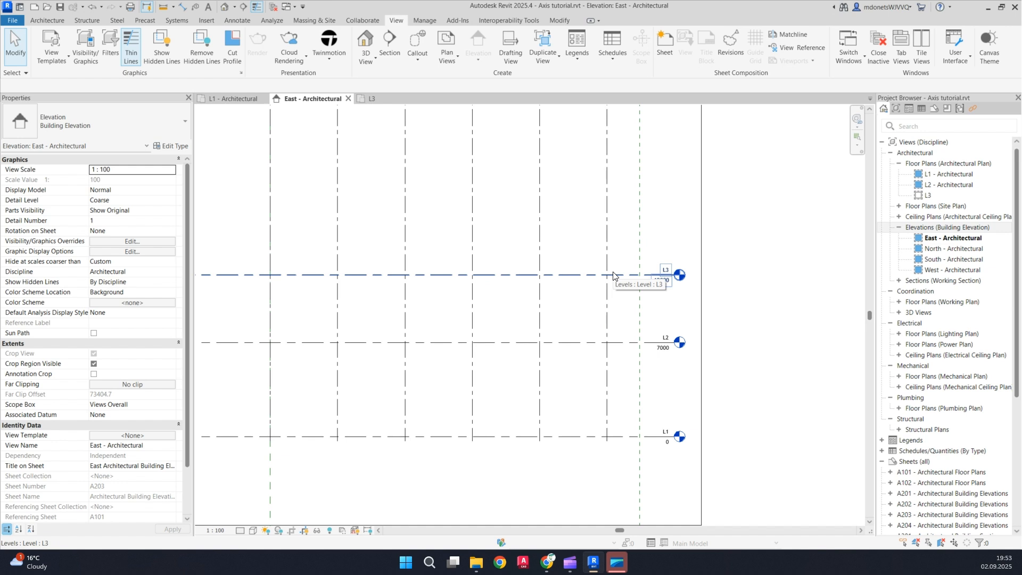
pyautogui.scroll(-3, 622, 282)
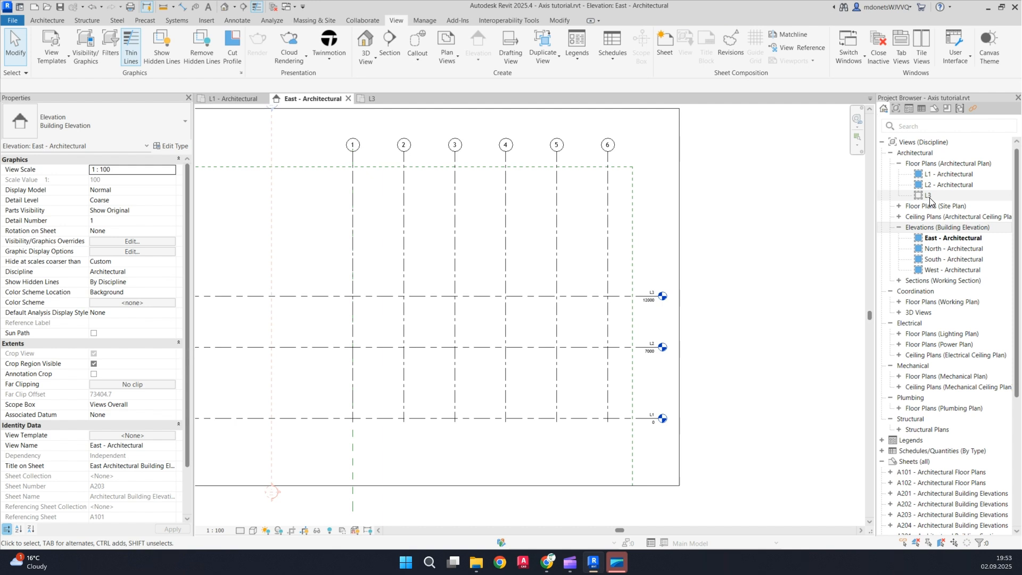
pyautogui.scroll(-2, 731, 236)
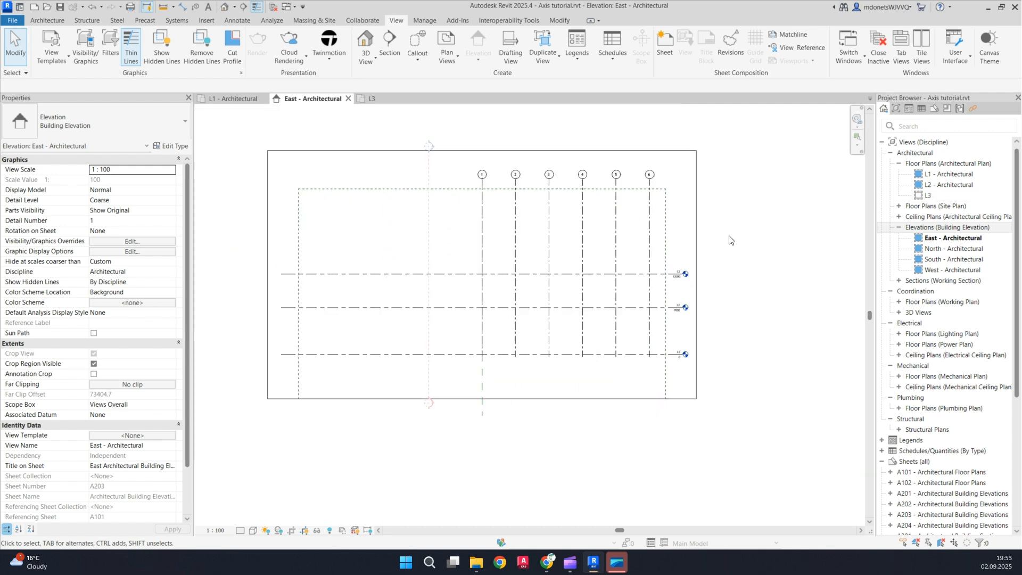
pyautogui.click(666, 226)
pyautogui.moveTo(668, 294)
pyautogui.mouseDown()
pyautogui.moveTo(696, 293)
pyautogui.moveTo(679, 296)
pyautogui.mouseUp()
pyautogui.moveTo(296, 296); pyautogui.dragTo(449, 294)
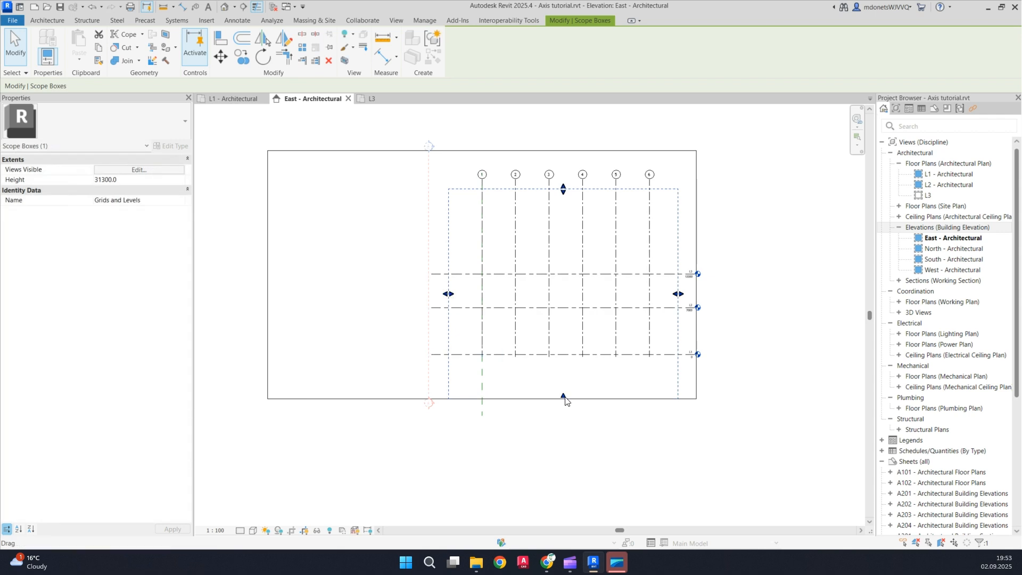
pyautogui.moveTo(563, 395); pyautogui.dragTo(565, 373)
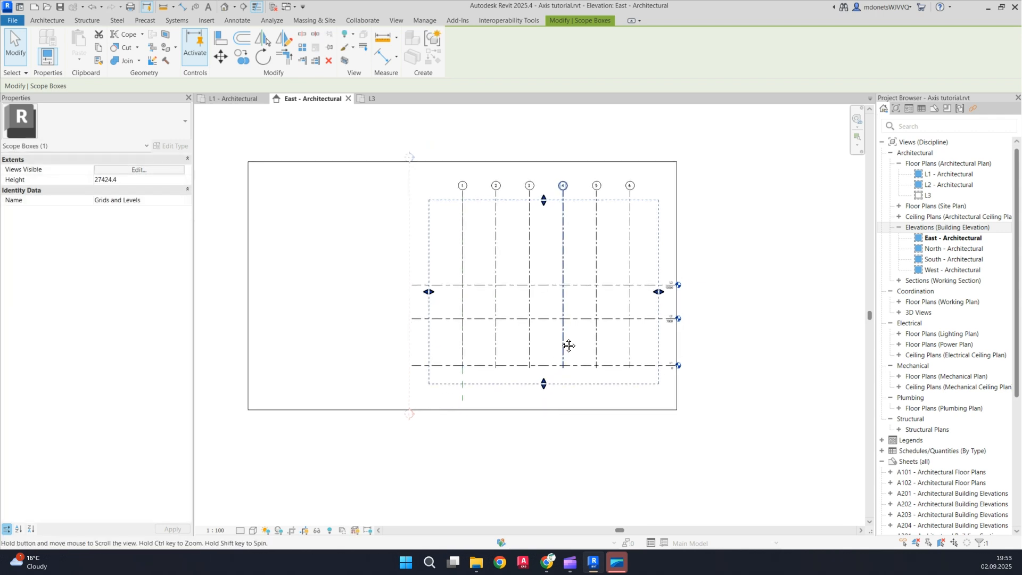
# Move the Section 1 line to between grids 3 and 4 in the elevation
pyautogui.scroll(2, 538, 251)
pyautogui.scroll(-1, 553, 251)
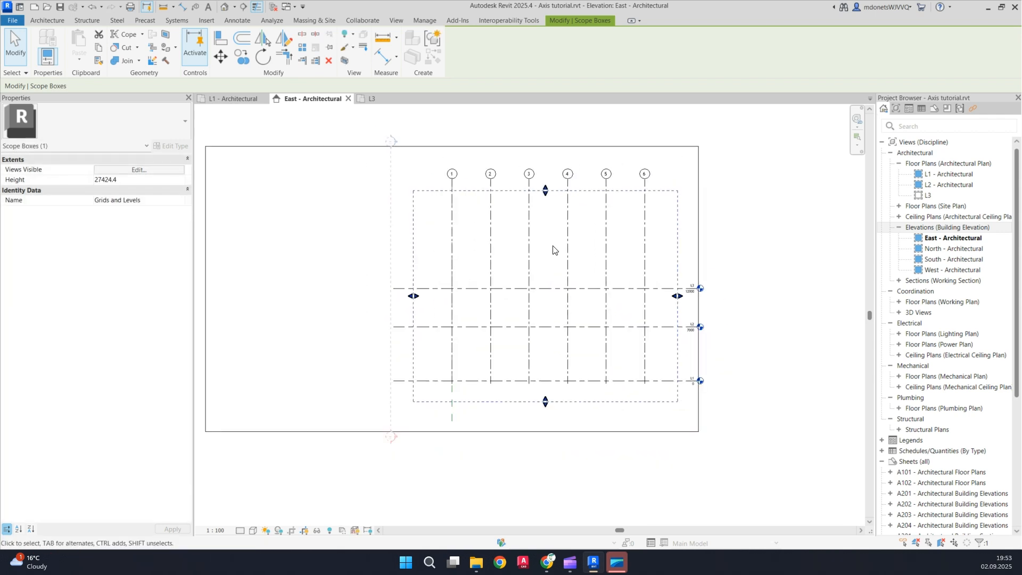
pyautogui.click(393, 210)
pyautogui.scroll(1, 395, 190)
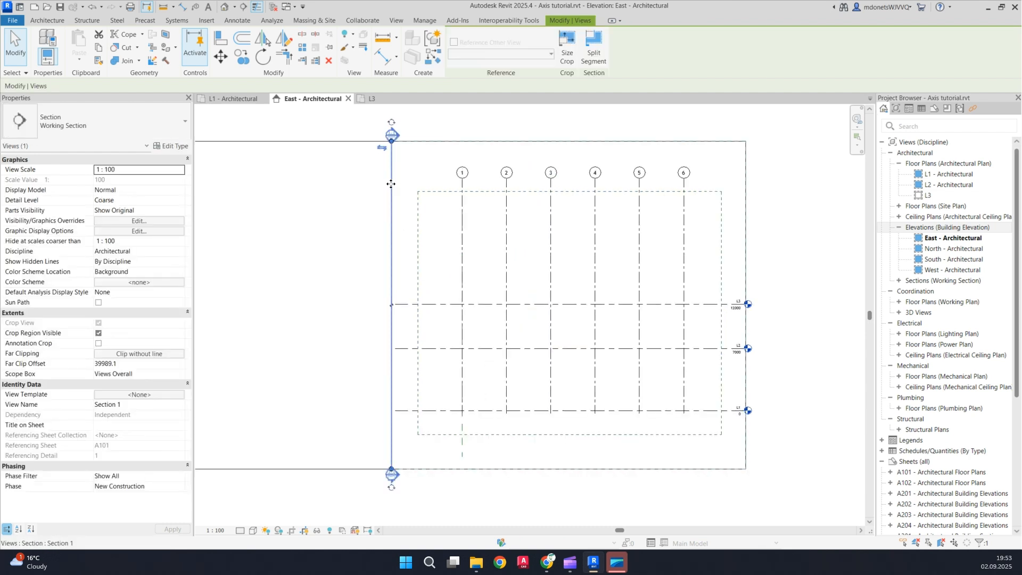
pyautogui.scroll(-1, 392, 190)
pyautogui.moveTo(417, 202); pyautogui.dragTo(530, 236)
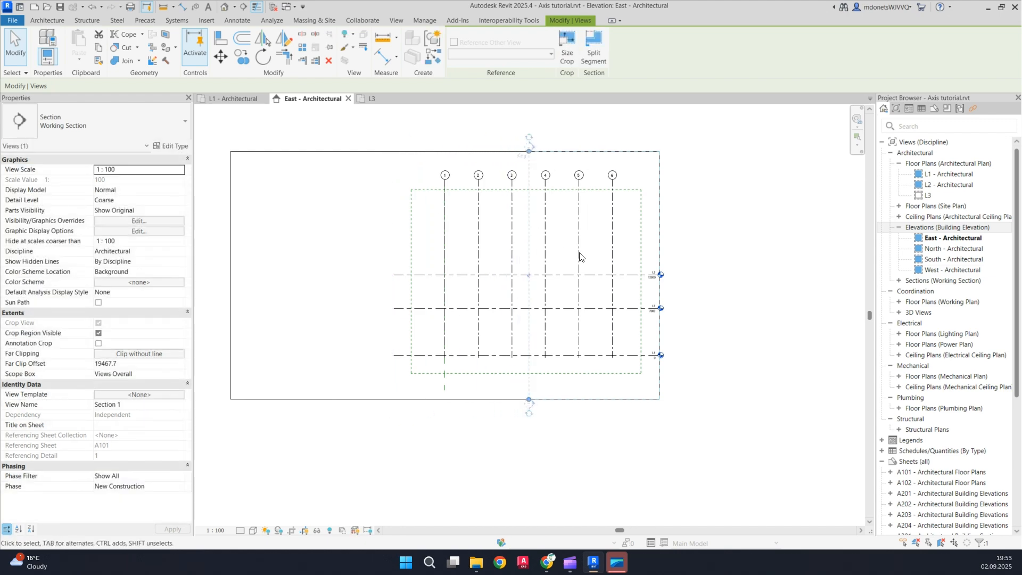
pyautogui.scroll(2, 607, 260)
pyautogui.scroll(-2, 577, 334)
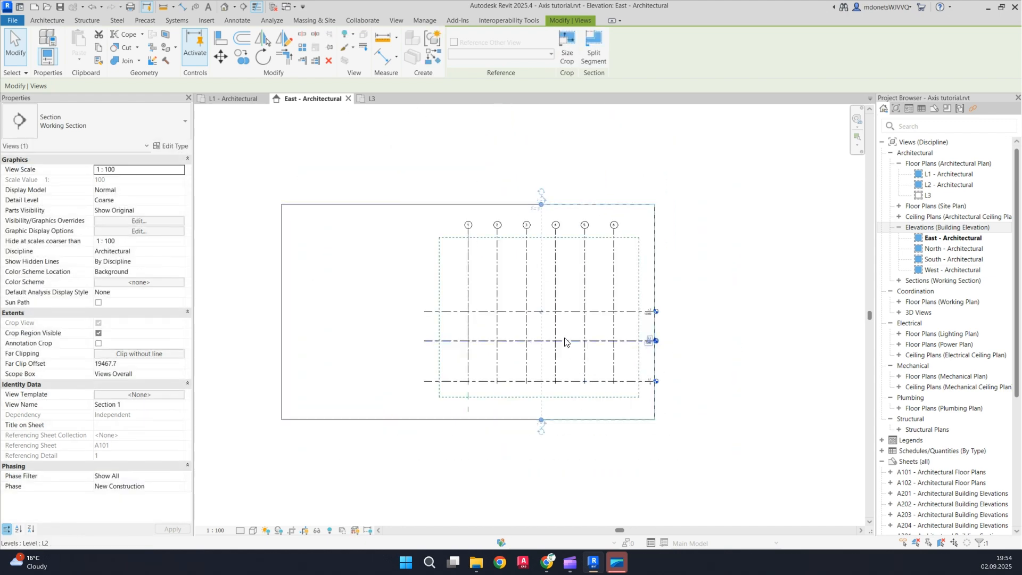
pyautogui.scroll(1, 561, 340)
pyautogui.scroll(-1, 556, 336)
pyautogui.click(642, 432)
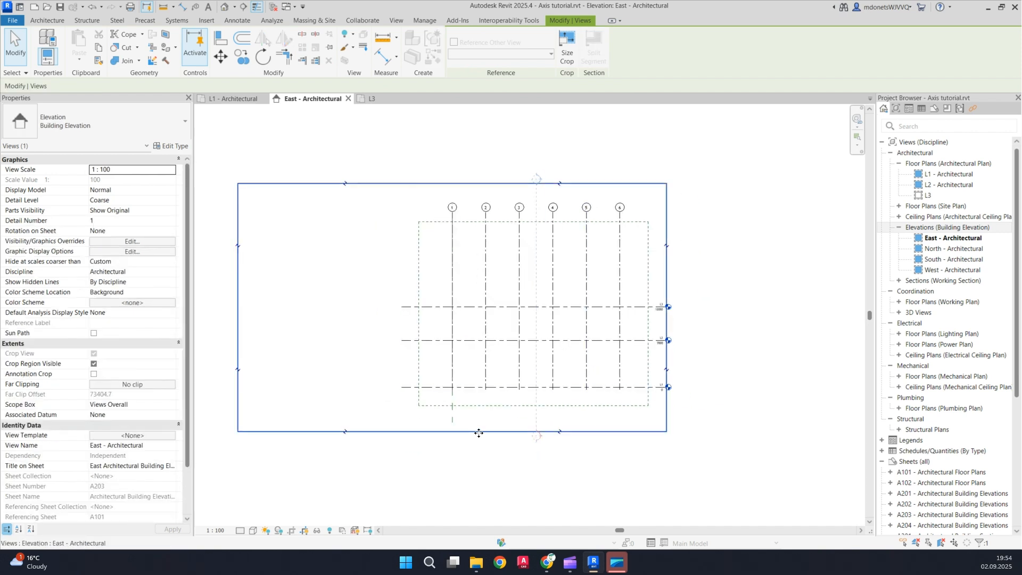
pyautogui.moveTo(478, 432); pyautogui.dragTo(579, 436)
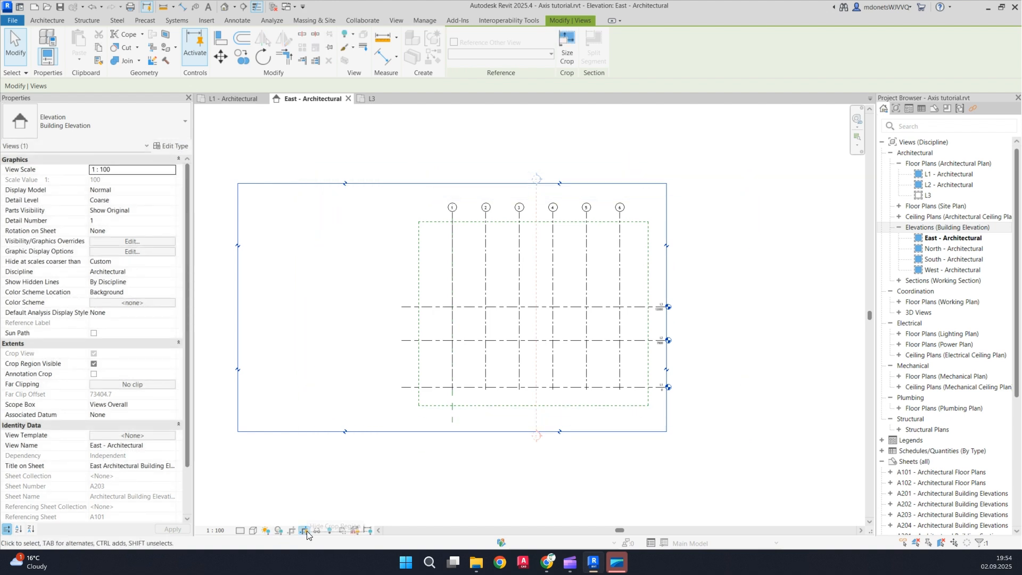
pyautogui.press('Escape')
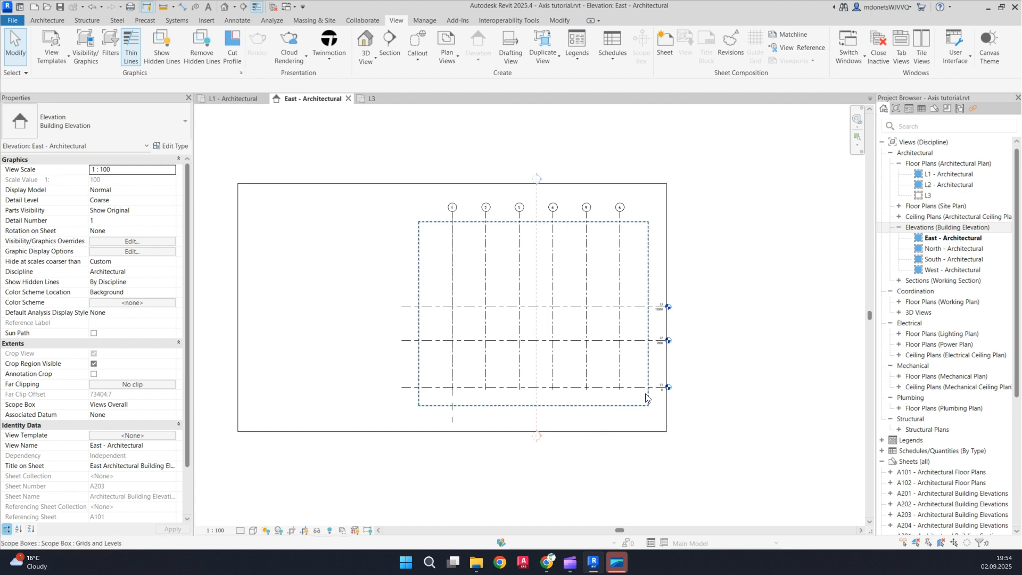
# Set the scope box of the East - Architectural elevation to None
pyautogui.click(247, 324)
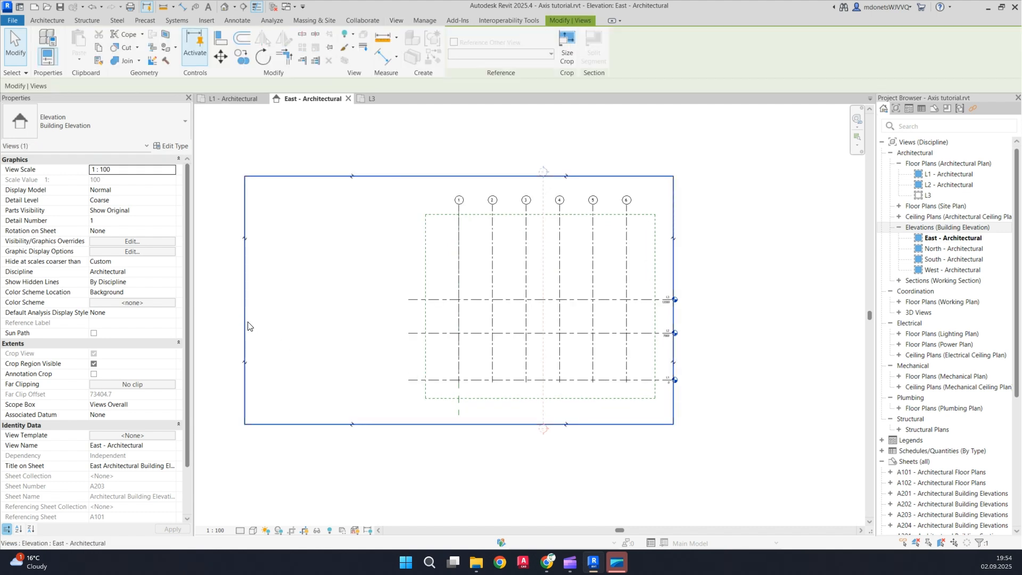
pyautogui.click(128, 405)
pyautogui.click(171, 405)
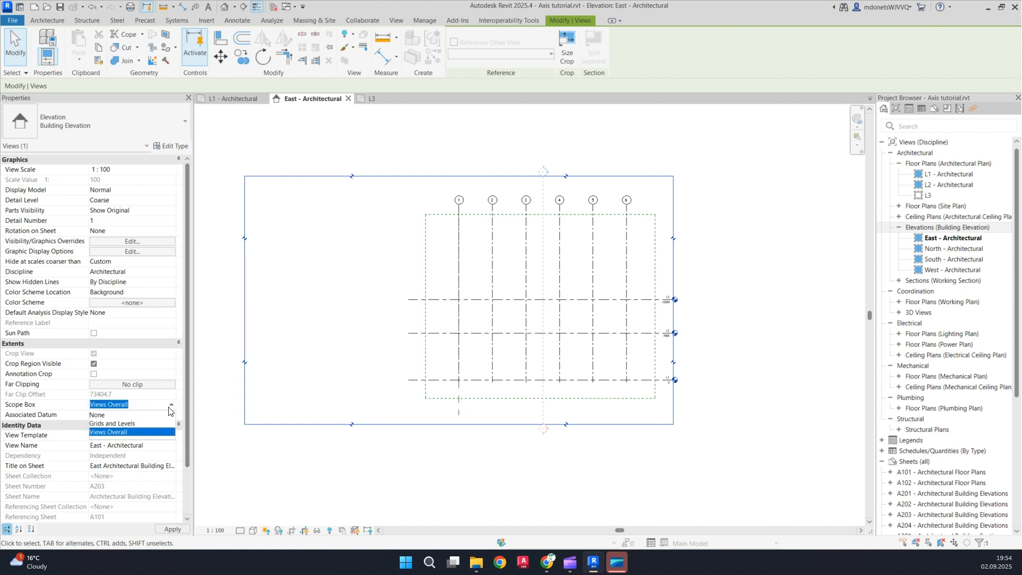
pyautogui.click(122, 417)
pyautogui.click(458, 468)
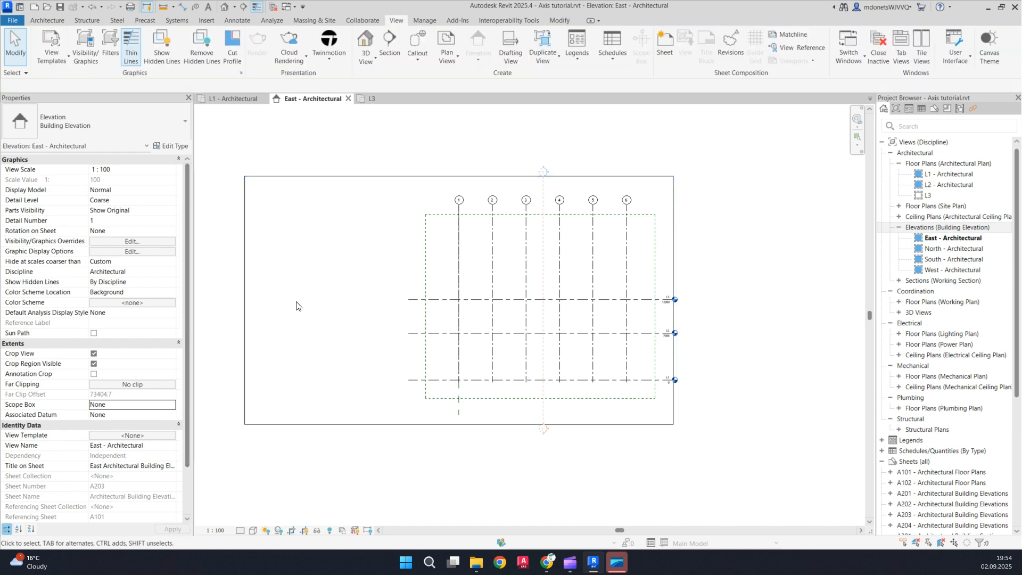
# Adjust both vertical edges of the elevation's crop region so it surrounds the grids and level heads with a margin on each side
pyautogui.click(245, 305)
pyautogui.moveTo(245, 301); pyautogui.dragTo(395, 300)
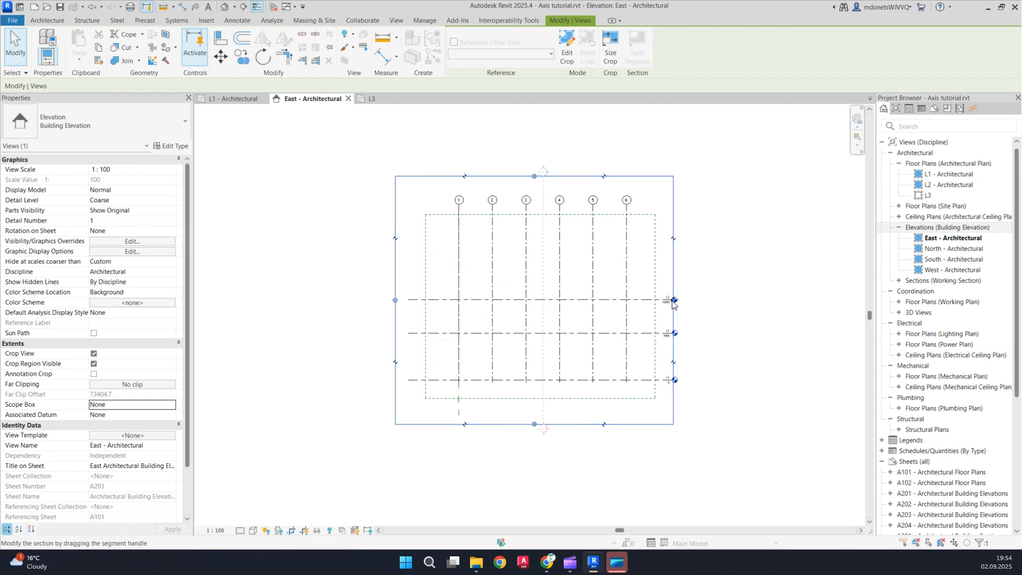
pyautogui.moveTo(675, 299); pyautogui.dragTo(704, 299)
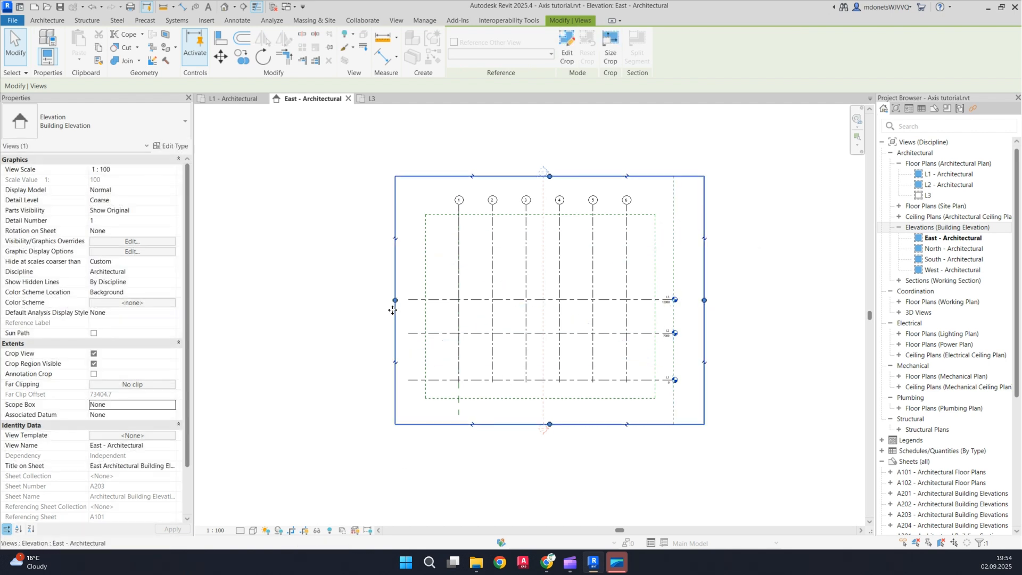
pyautogui.moveTo(395, 300); pyautogui.dragTo(379, 300)
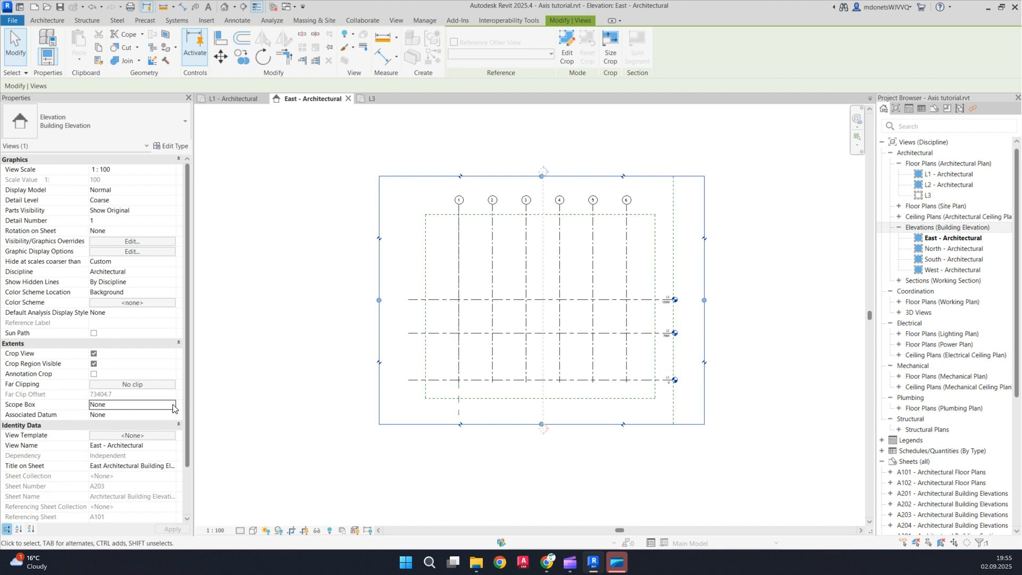
# Copy level L3 upward twice at 5000 mm spacing with multiple copies enabled, and select the lower copy
pyautogui.click(633, 299)
pyautogui.scroll(3, 645, 284)
pyautogui.moveTo(651, 273); pyautogui.dragTo(640, 337, button='middle')
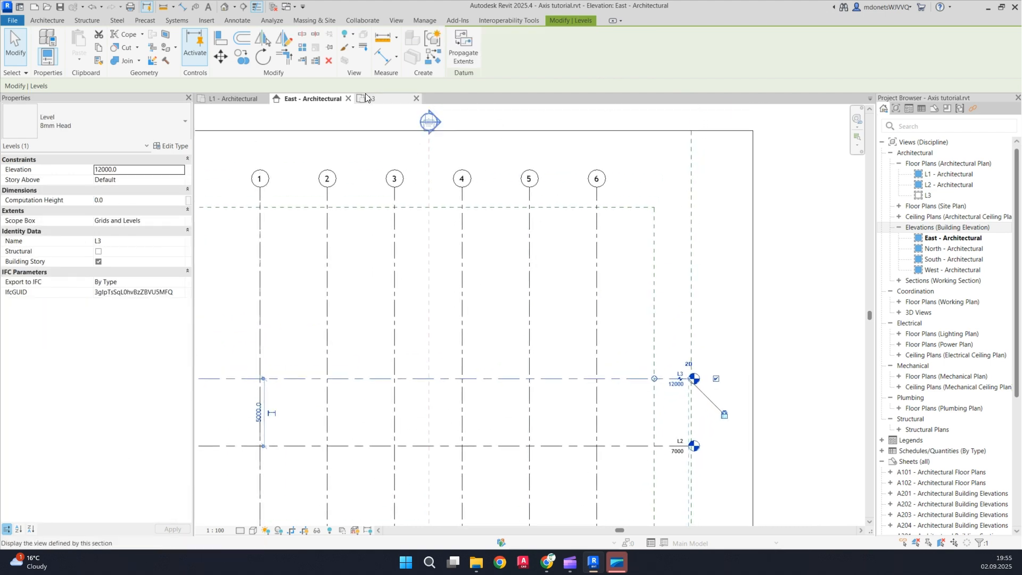
pyautogui.click(242, 56)
pyautogui.click(629, 379)
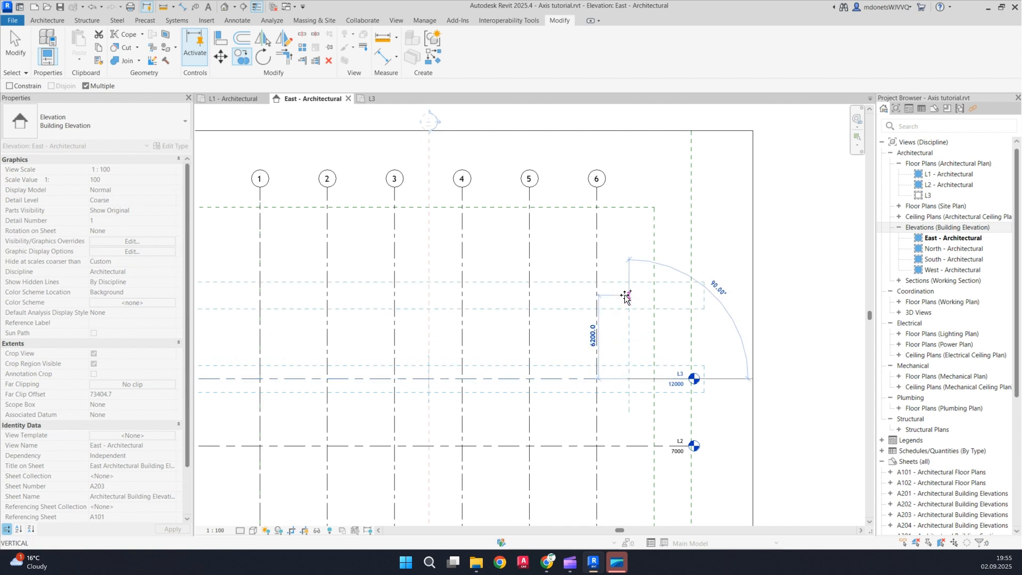
pyautogui.write('5000')
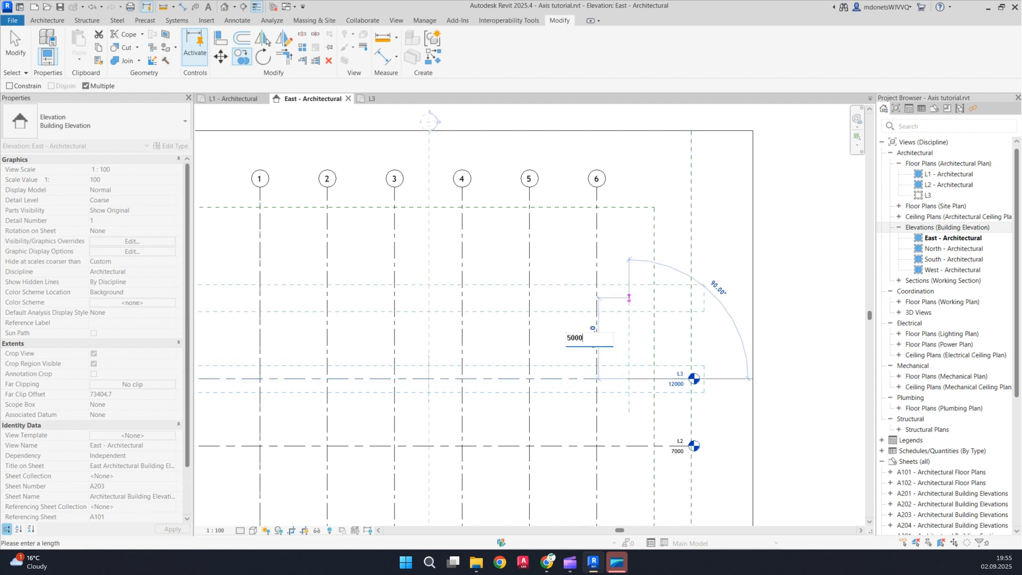
pyautogui.press('Return')
pyautogui.click(633, 310)
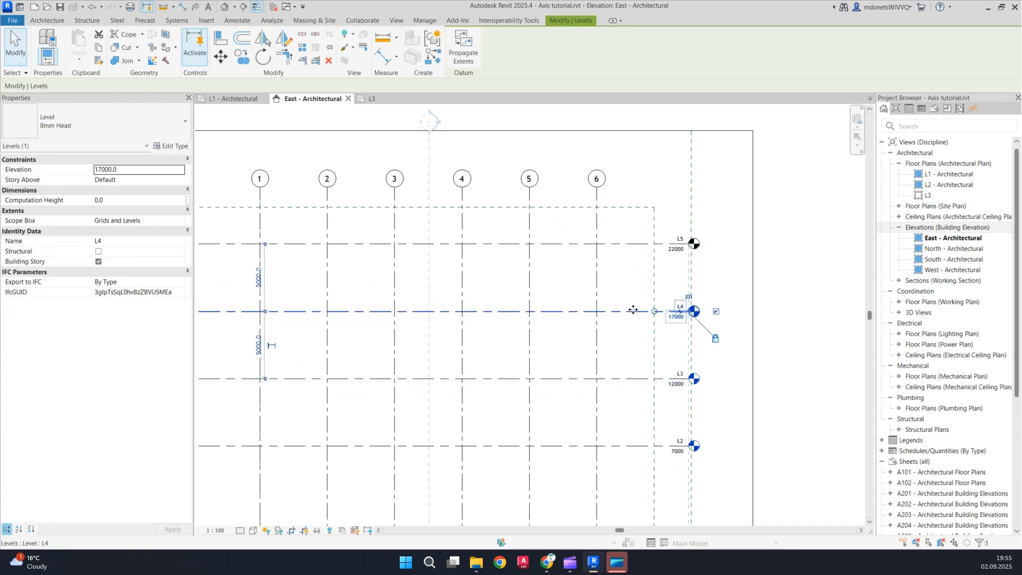
# Open the elevation value of level L4 for editing
pyautogui.scroll(3, 633, 298)
pyautogui.click(621, 279)
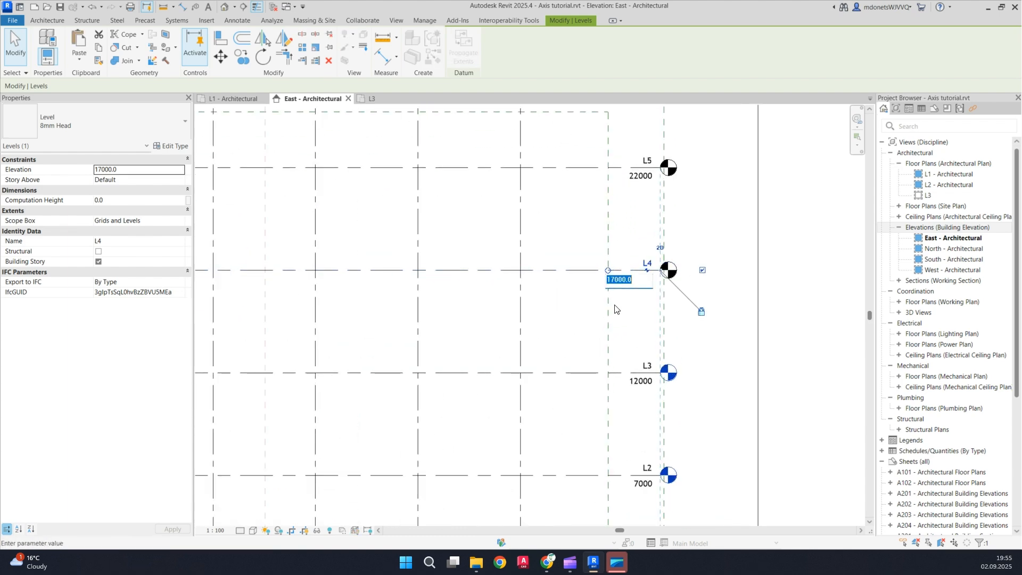
pyautogui.scroll(-3, 612, 298)
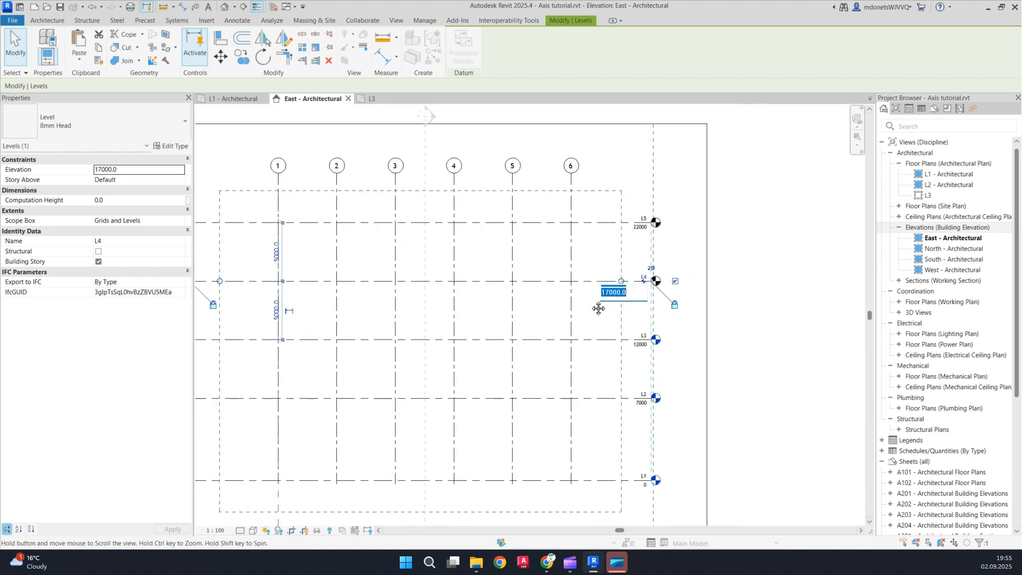
# Try to move level L4 upward with the Move command, starting from a point on its own line
pyautogui.click(221, 57)
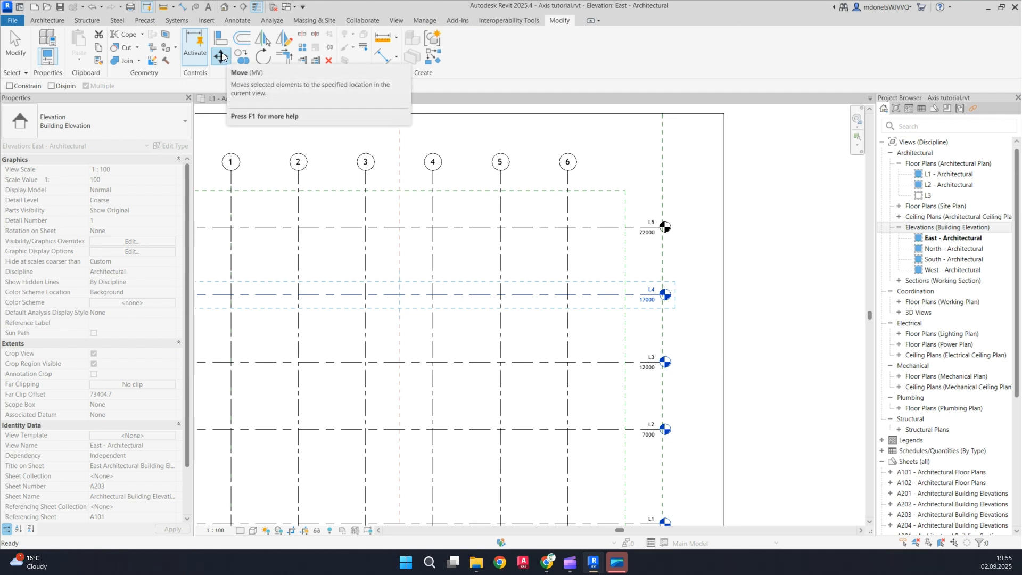
pyautogui.press('Escape')
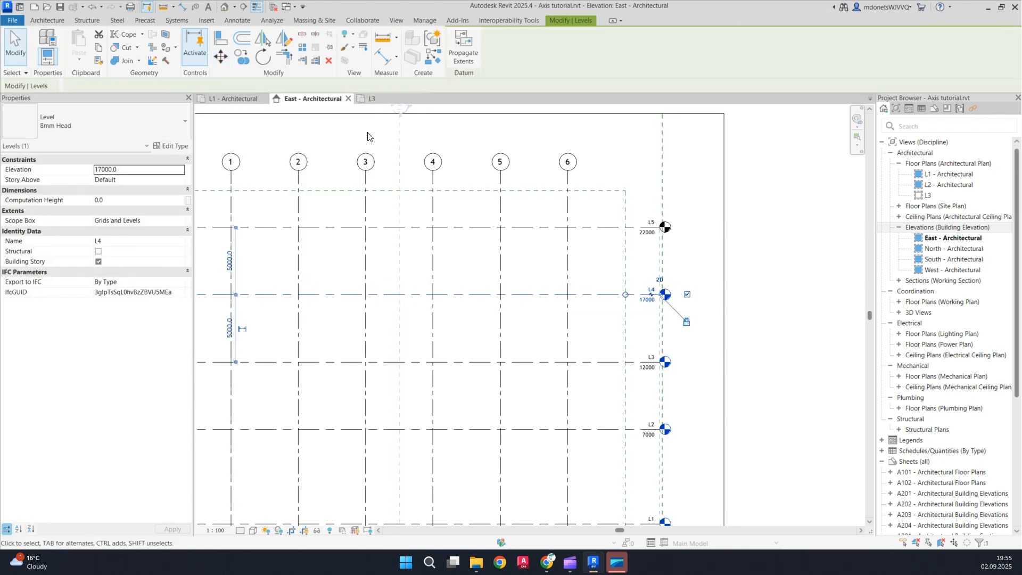
pyautogui.press('m')
pyautogui.press('v')
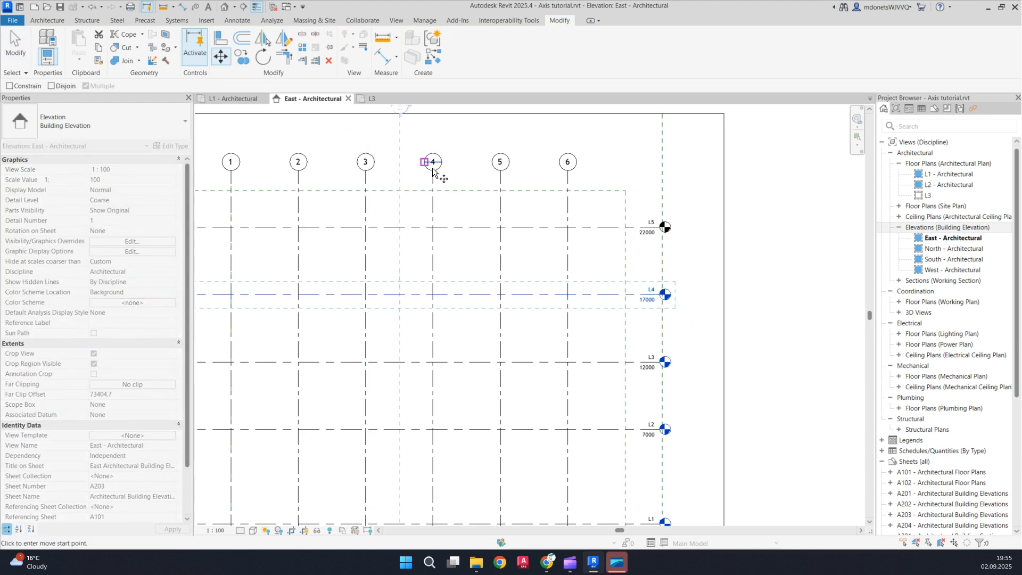
pyautogui.scroll(3, 591, 295)
pyautogui.click(586, 298)
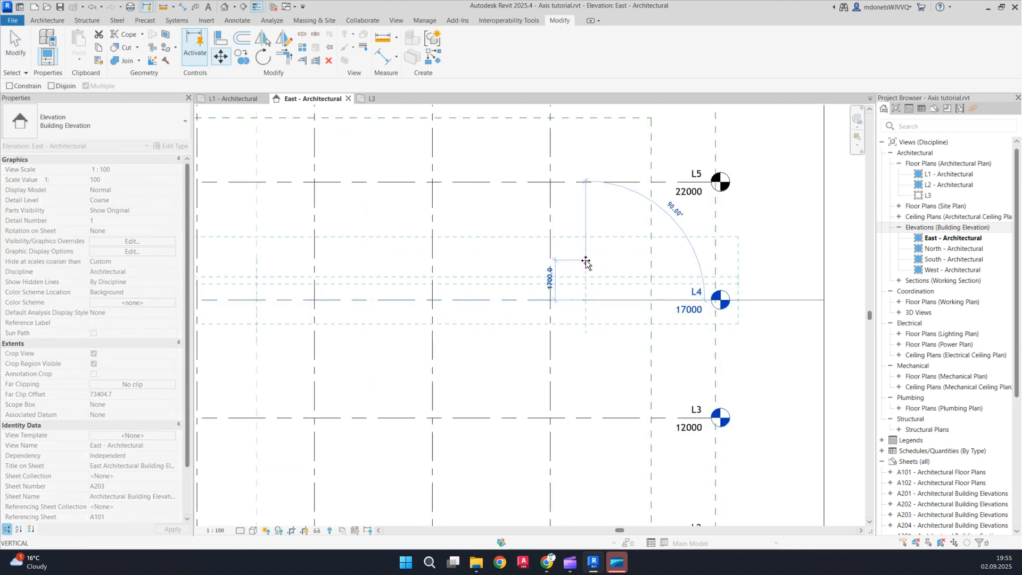
pyautogui.press('Escape')
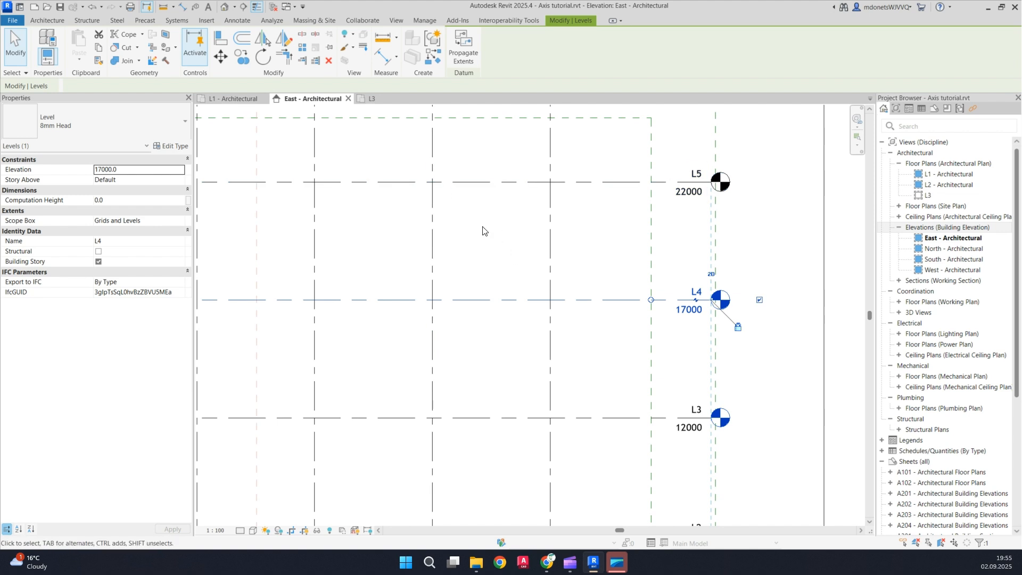
pyautogui.press('m')
pyautogui.press('v')
pyautogui.click(593, 300)
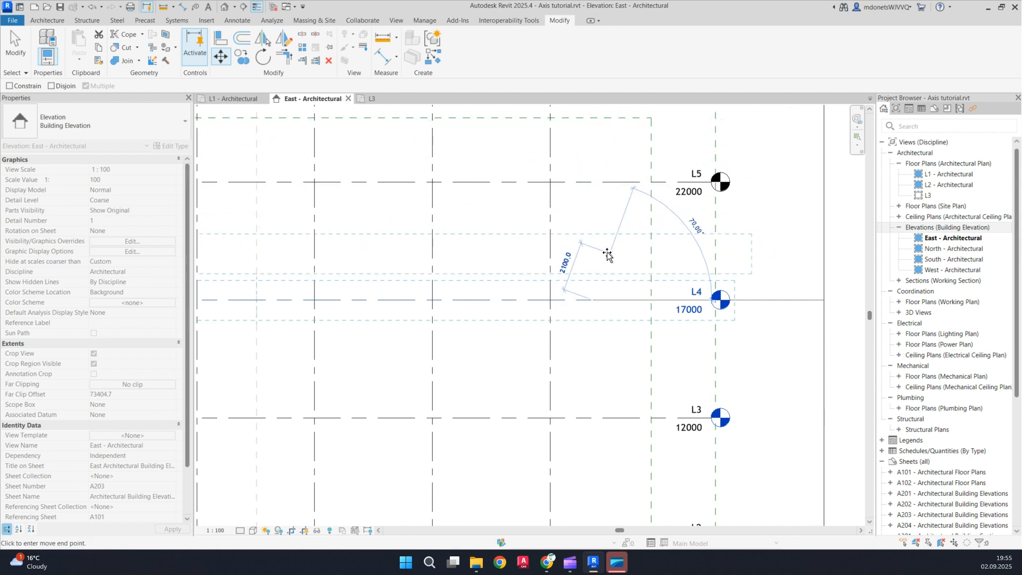
pyautogui.press('Escape')
# Try to move level L4 up by the distance between levels L2 and L5, disassociating it from its scope box
pyautogui.click(220, 56)
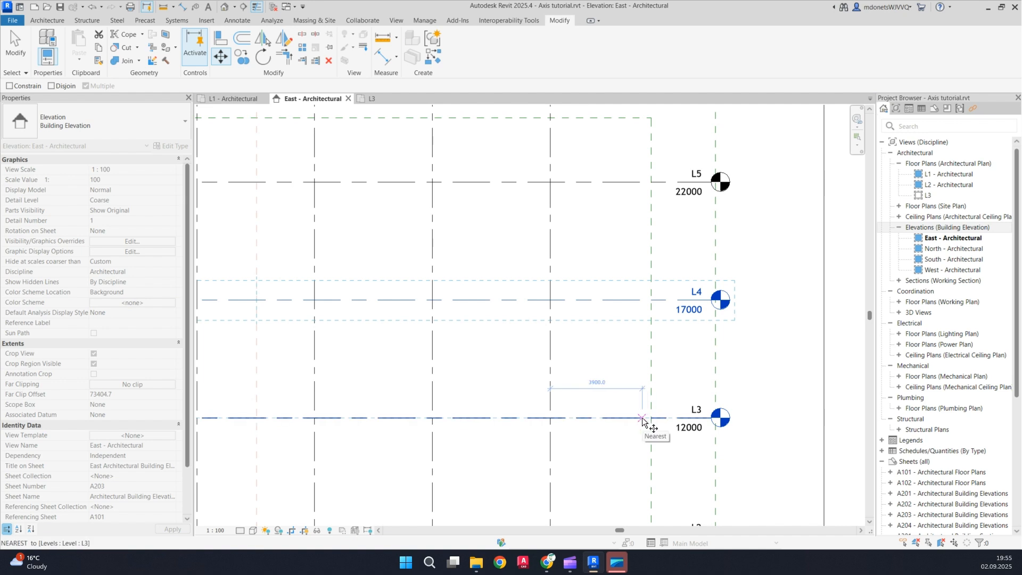
pyautogui.scroll(-3, 612, 267)
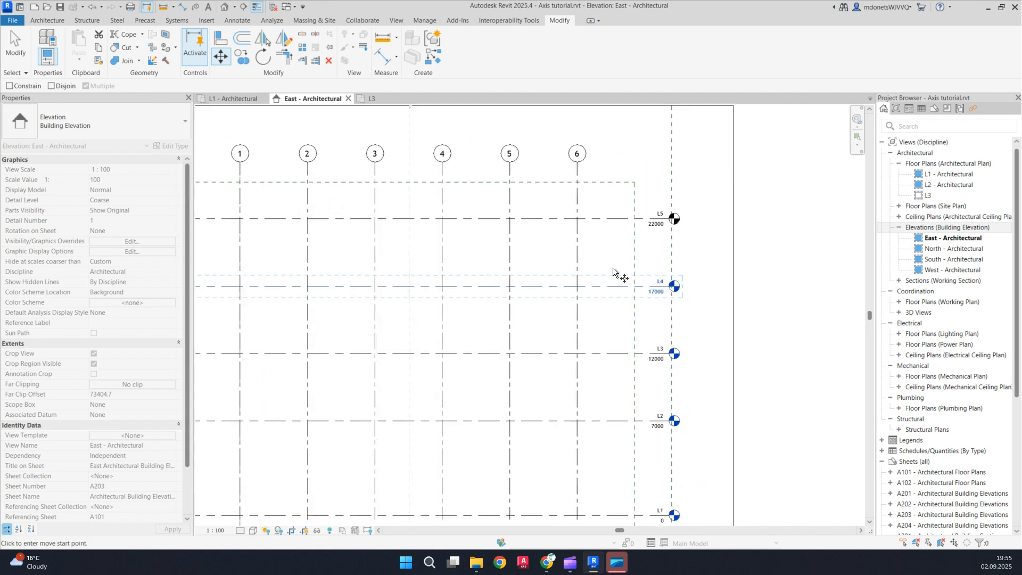
pyautogui.click(623, 421)
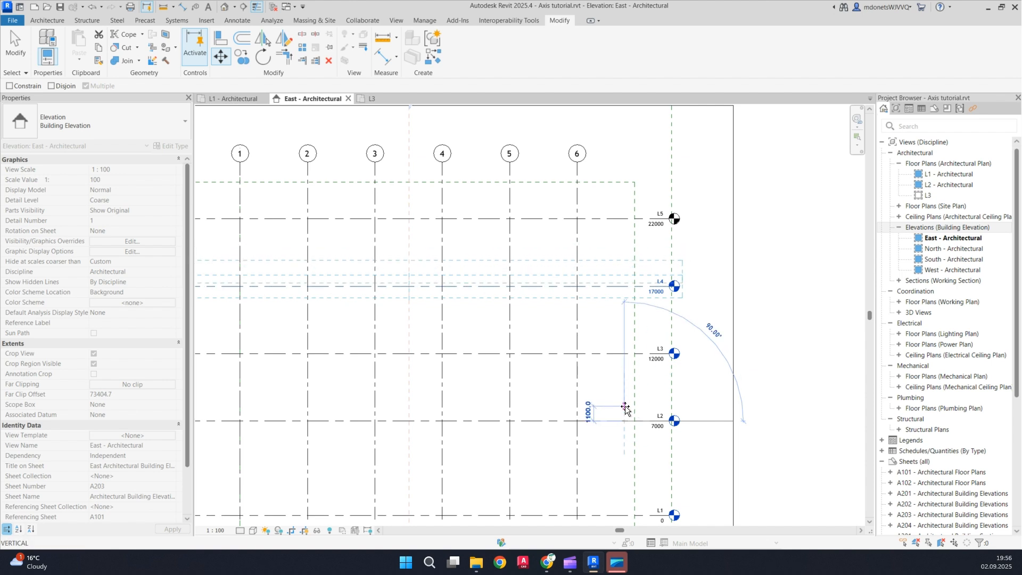
pyautogui.click(620, 221)
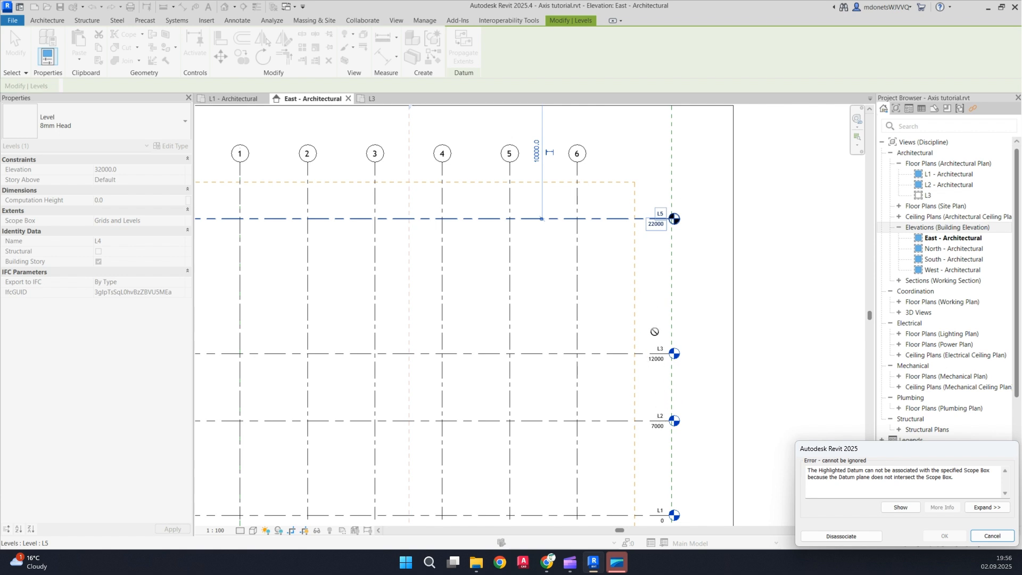
pyautogui.moveTo(650, 282); pyautogui.dragTo(659, 417, button='middle')
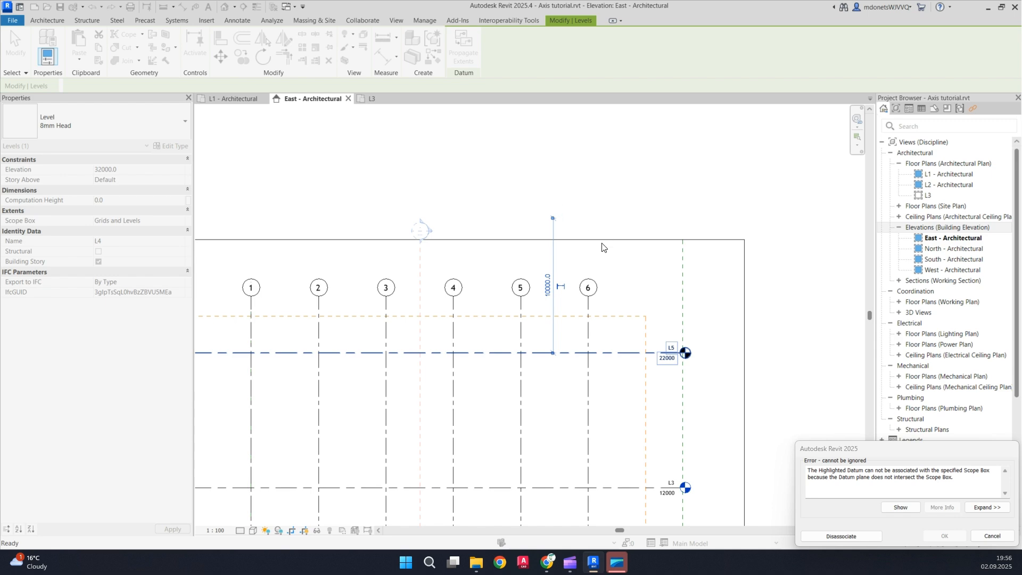
pyautogui.scroll(-3, 602, 247)
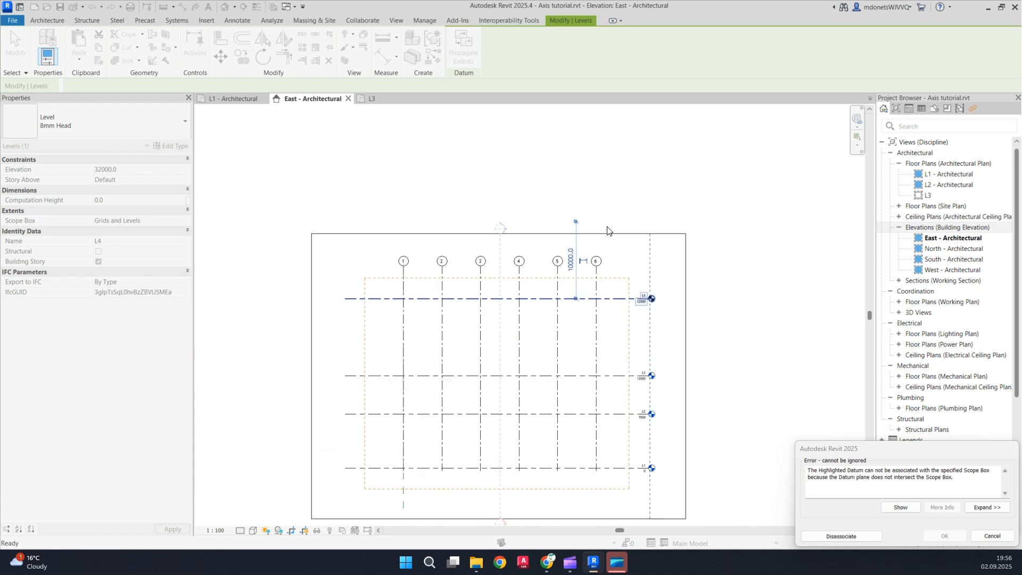
pyautogui.click(859, 537)
# Turn off view cropping in the East elevation to reveal level L4 above the crop region
pyautogui.scroll(2, 627, 236)
pyautogui.click(452, 231)
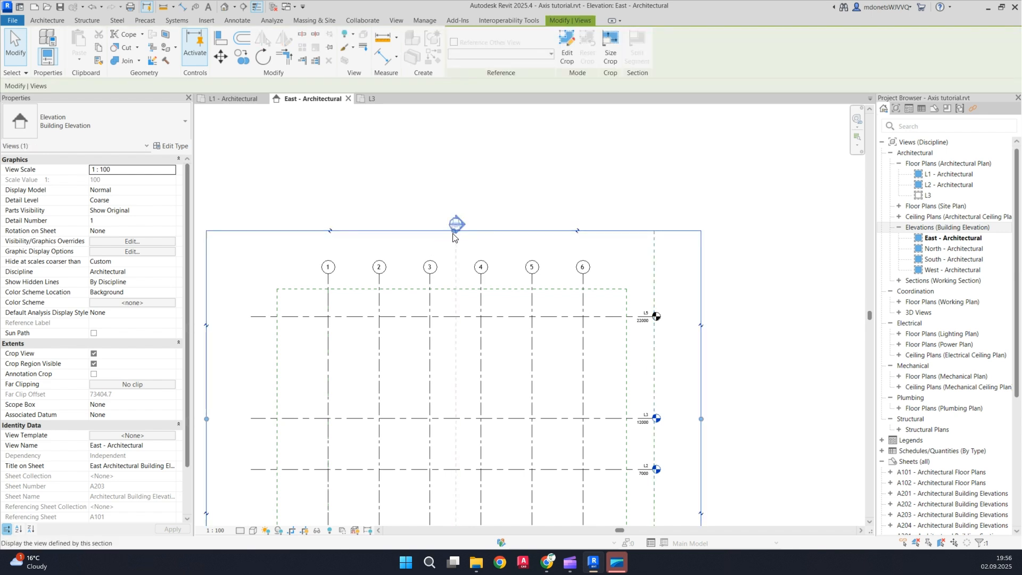
pyautogui.click(450, 246)
pyautogui.scroll(-2, 450, 245)
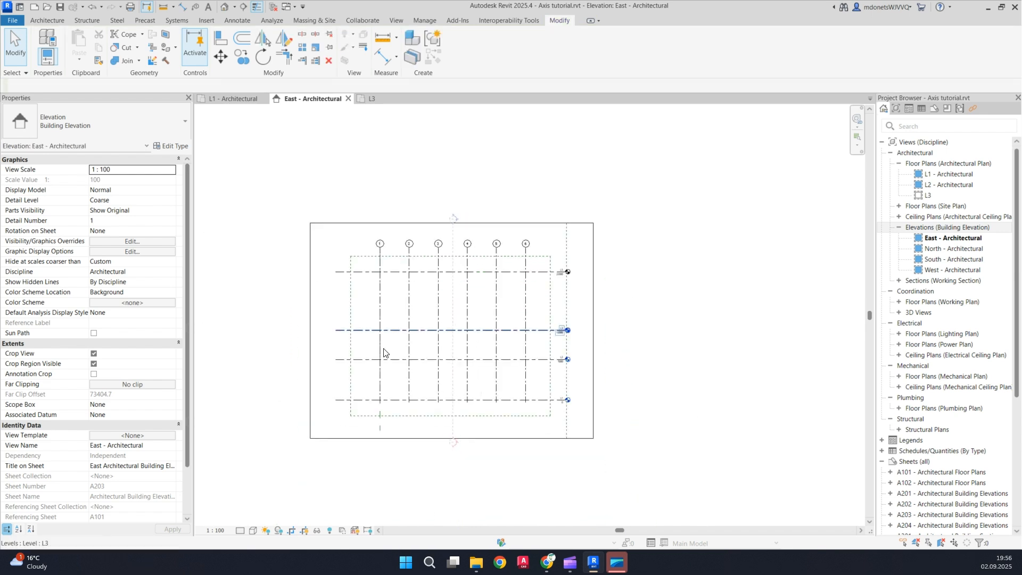
pyautogui.click(291, 530)
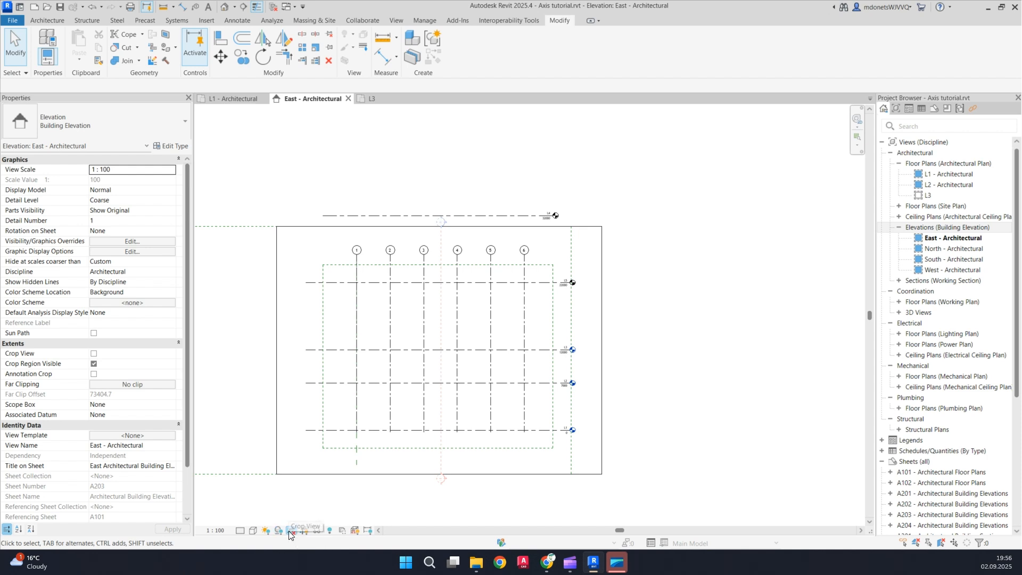
pyautogui.scroll(2, 548, 216)
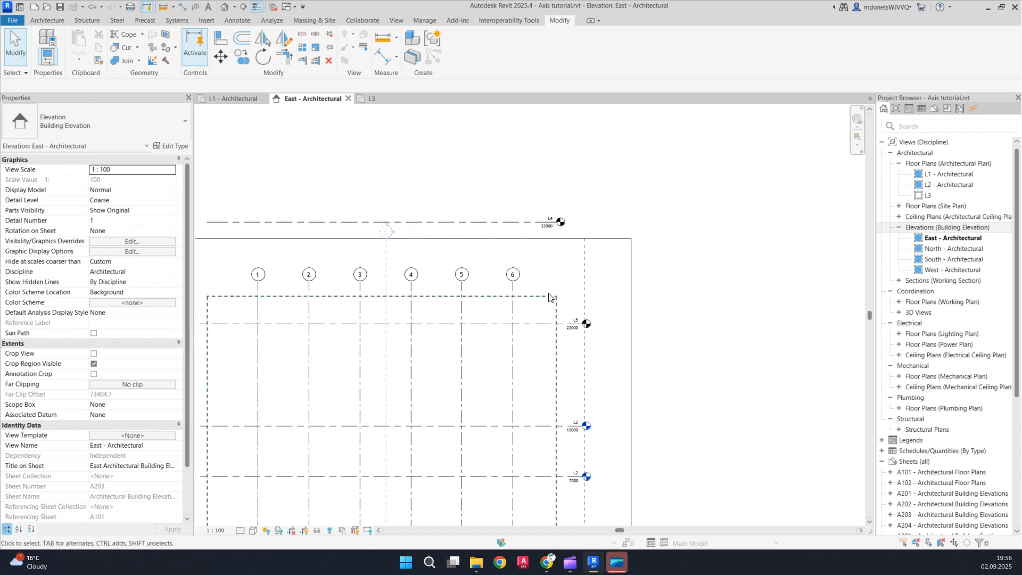
pyautogui.scroll(-5, 605, 202)
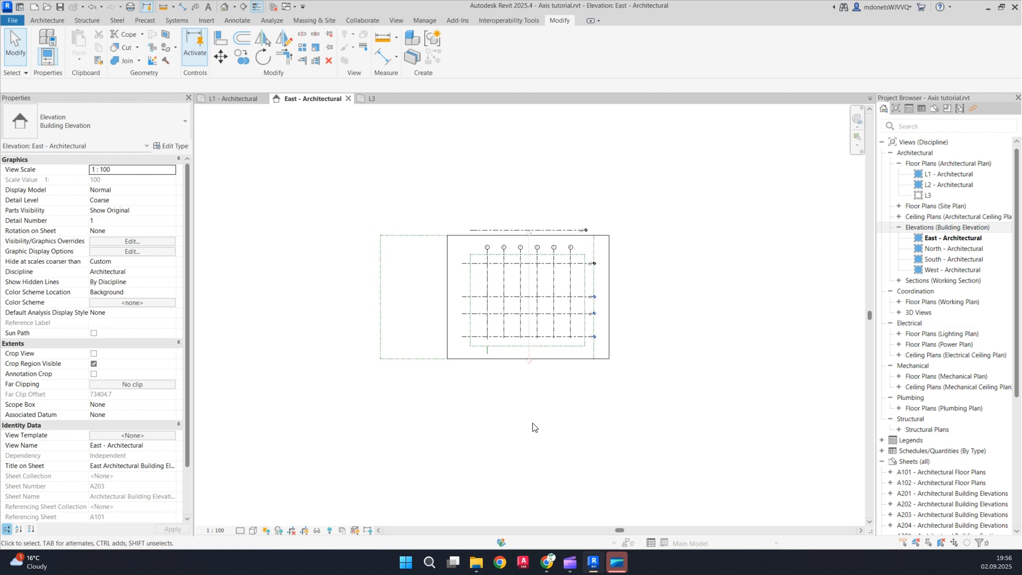
pyautogui.scroll(5, 627, 251)
pyautogui.scroll(2, 523, 218)
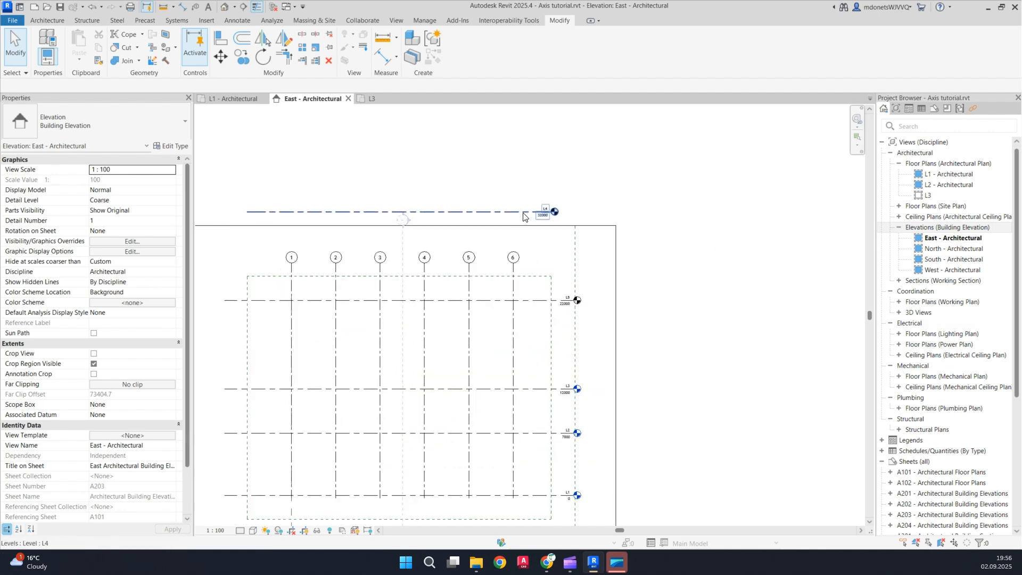
# Undo the cropping change and the last move of level L4
pyautogui.hotkey('ctrl', 'z')
pyautogui.scroll(3, 580, 232)
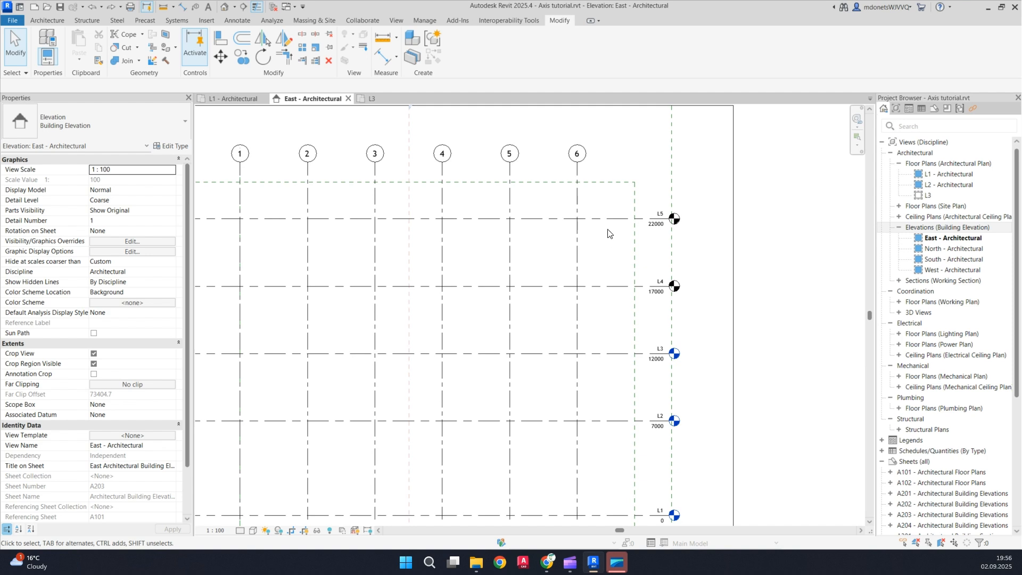
pyautogui.scroll(-1, 606, 277)
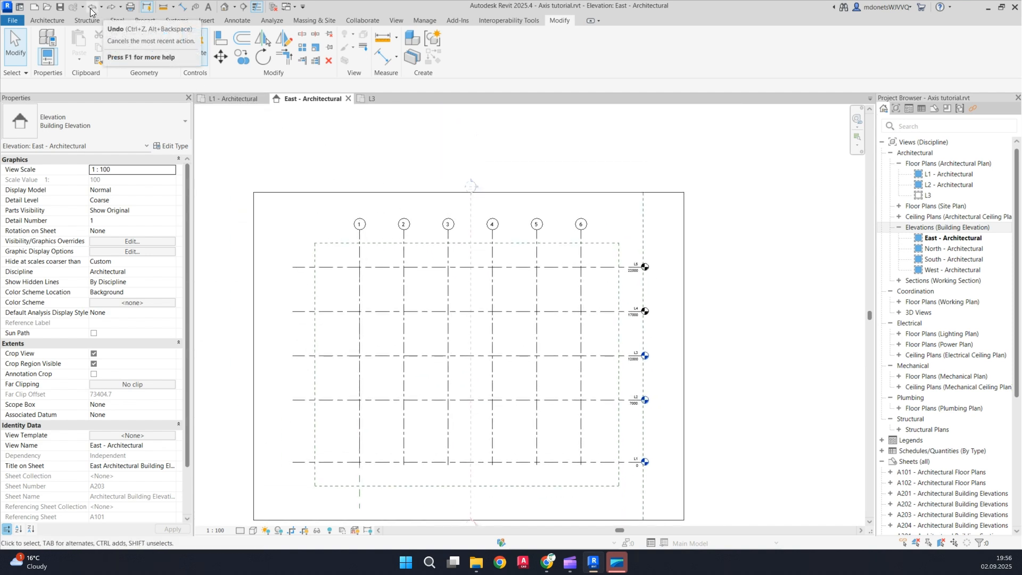
# Review the undo history's list of recent commands, from the latest copies back to the earliest actions, without reverting any
pyautogui.click(91, 10)
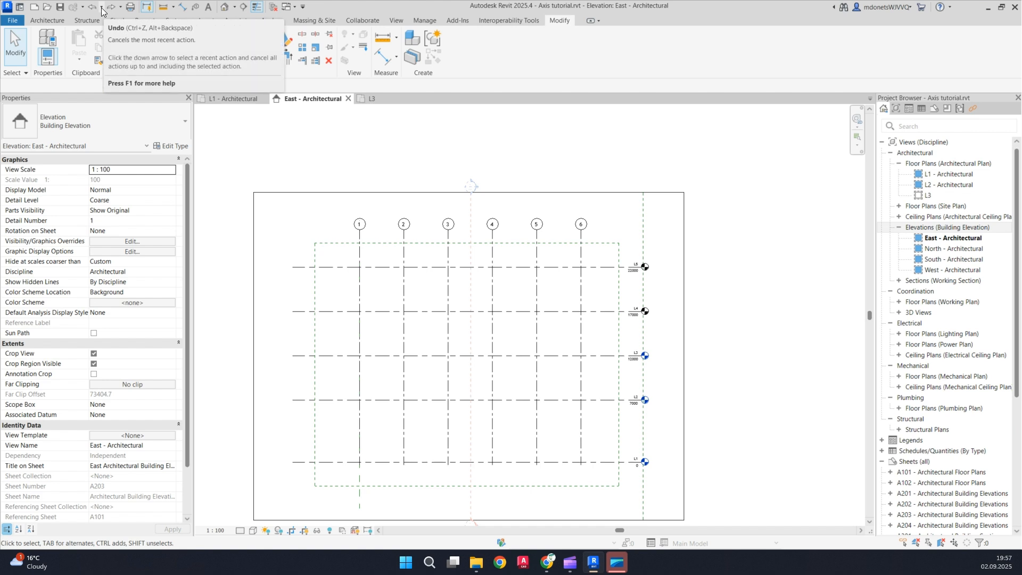
pyautogui.click(102, 8)
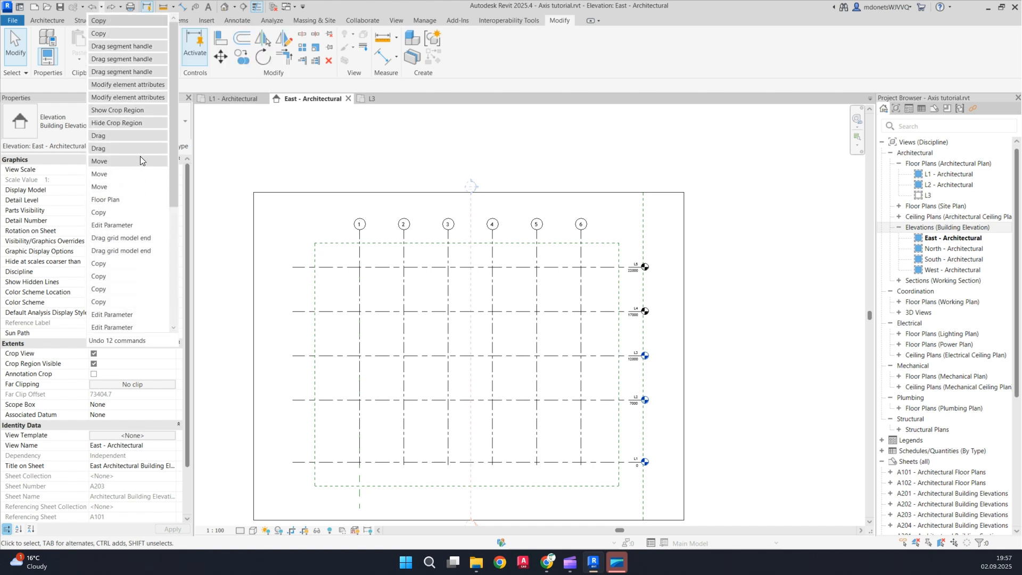
pyautogui.scroll(-1, 144, 130)
pyautogui.scroll(5, 143, 139)
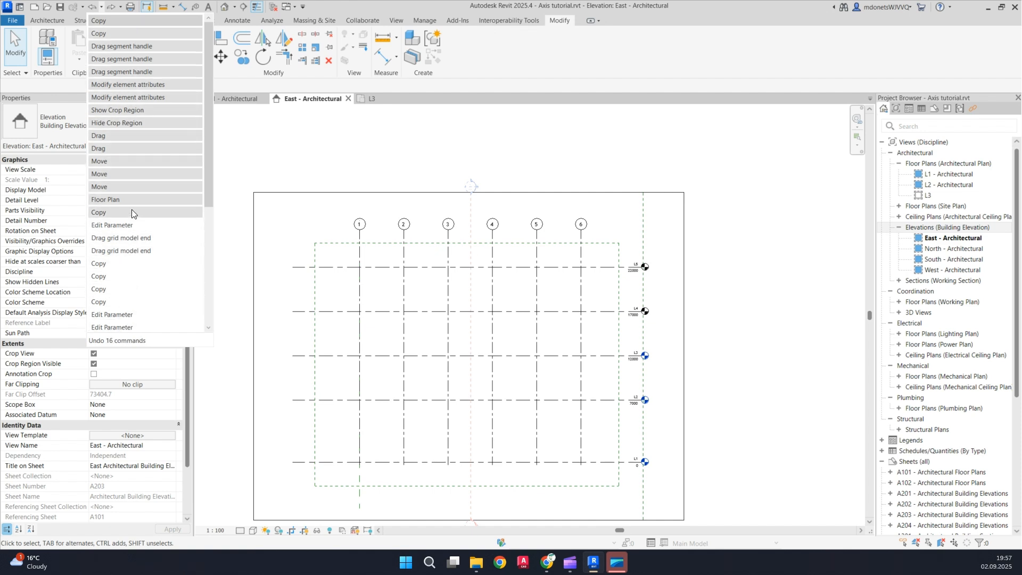
pyautogui.scroll(-5, 135, 194)
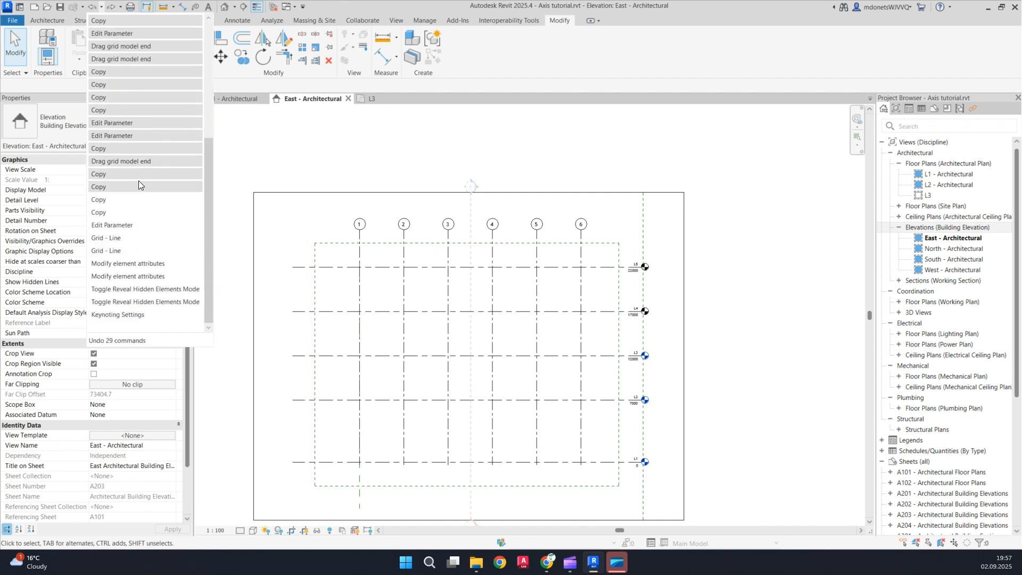
pyautogui.click(147, 322)
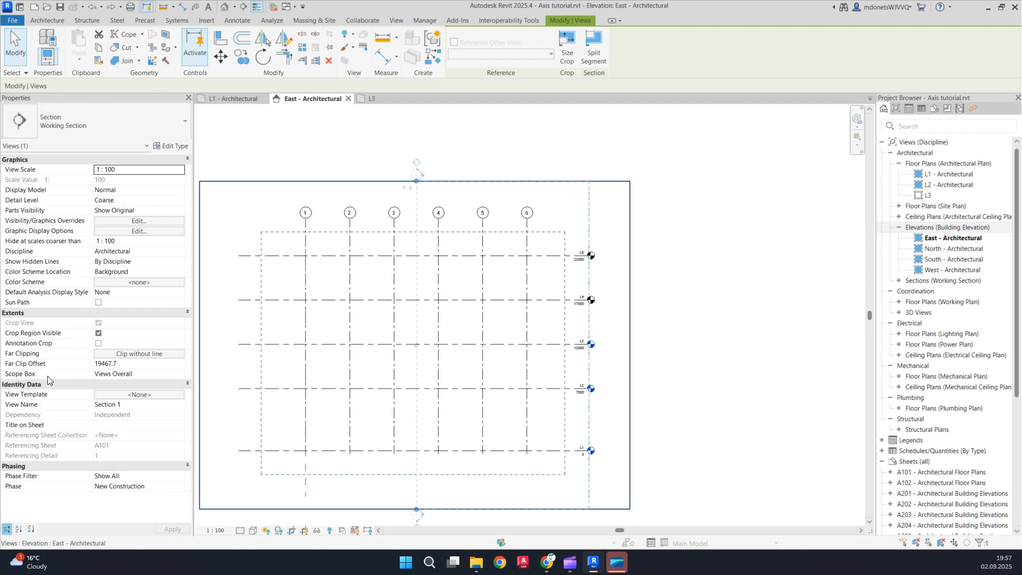
# Set the scope box of Section 1 to None
pyautogui.click(176, 376)
pyautogui.click(133, 388)
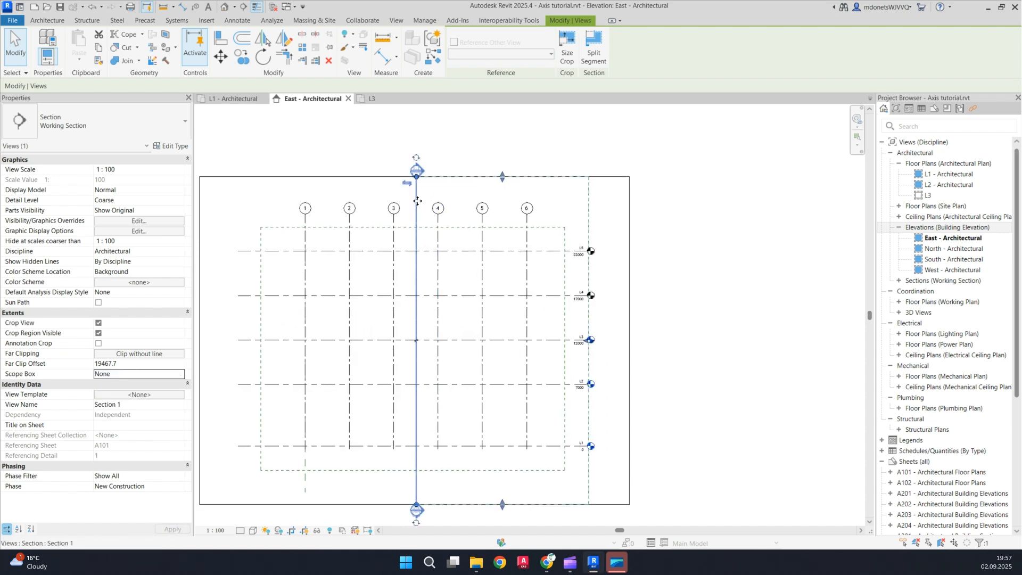
pyautogui.moveTo(420, 205)
pyautogui.mouseDown()
pyautogui.moveTo(367, 206)
pyautogui.moveTo(423, 206)
pyautogui.mouseUp()
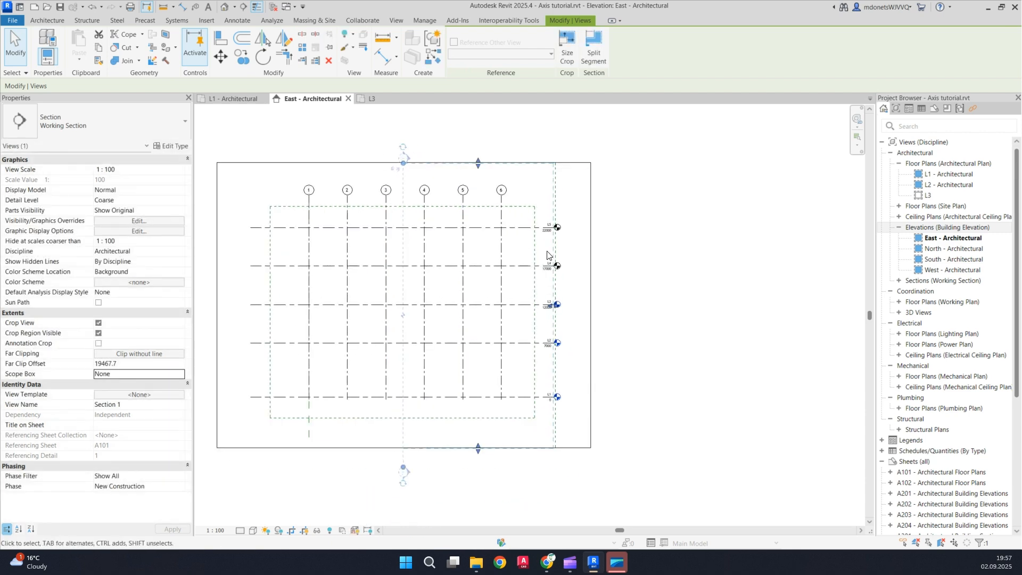
# Extend Section 1's depth to about 51014 mm and stretch its upper and lower extents slightly beyond the elevation's crop region
pyautogui.moveTo(557, 306); pyautogui.dragTo(796, 305)
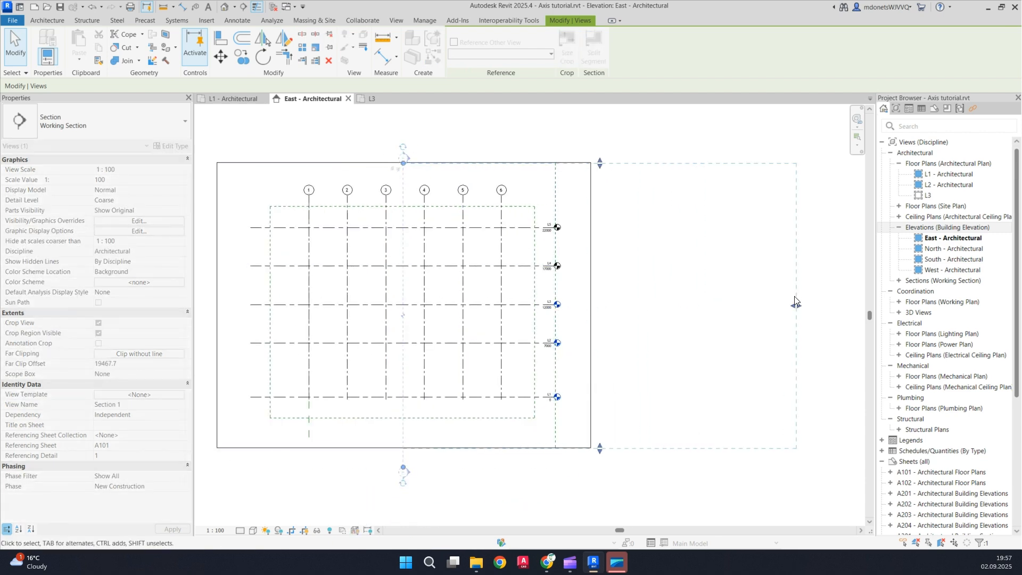
pyautogui.moveTo(597, 452); pyautogui.dragTo(600, 477)
pyautogui.moveTo(599, 165); pyautogui.dragTo(596, 127)
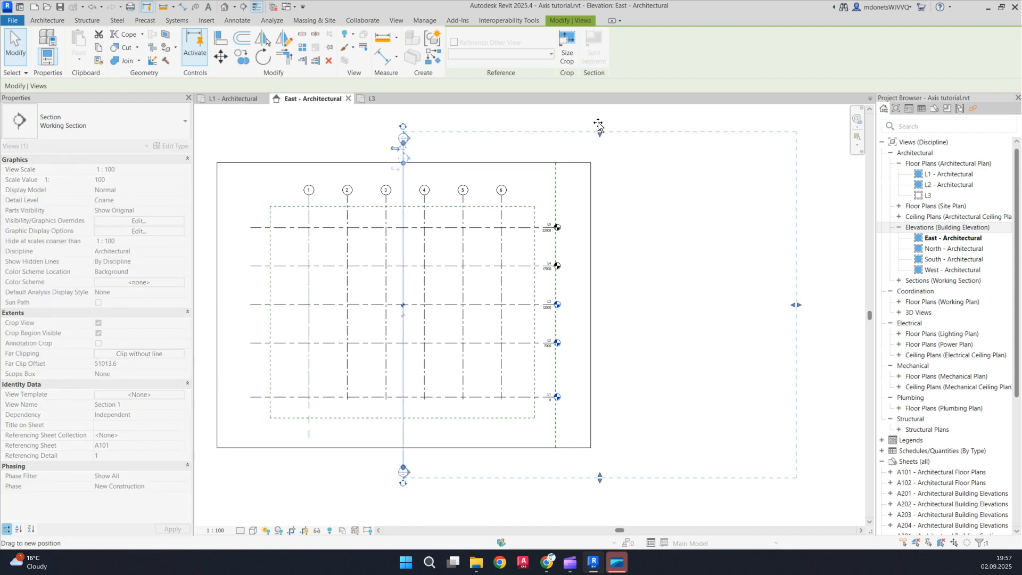
pyautogui.scroll(-2, 502, 279)
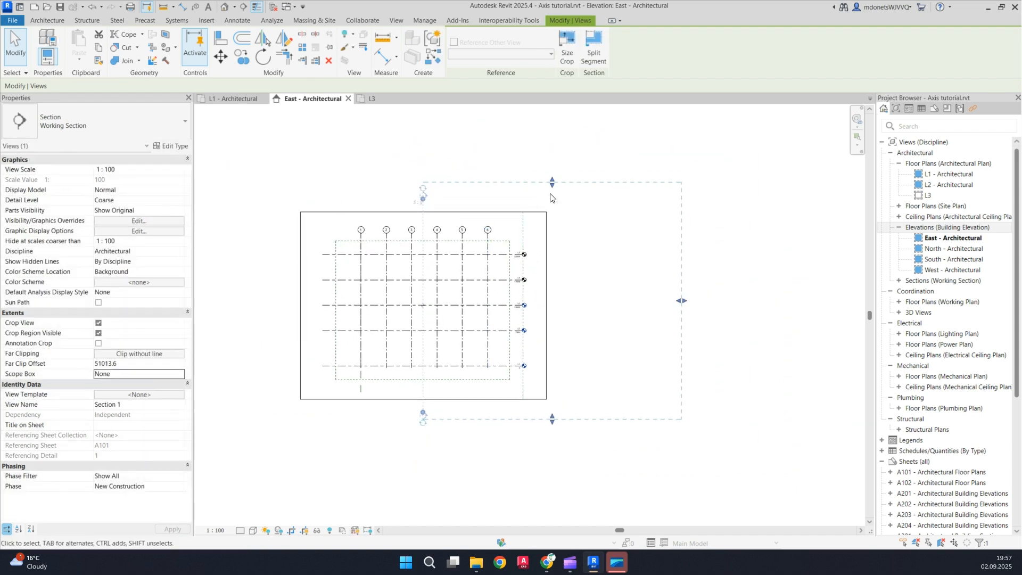
pyautogui.moveTo(554, 182); pyautogui.dragTo(563, 206)
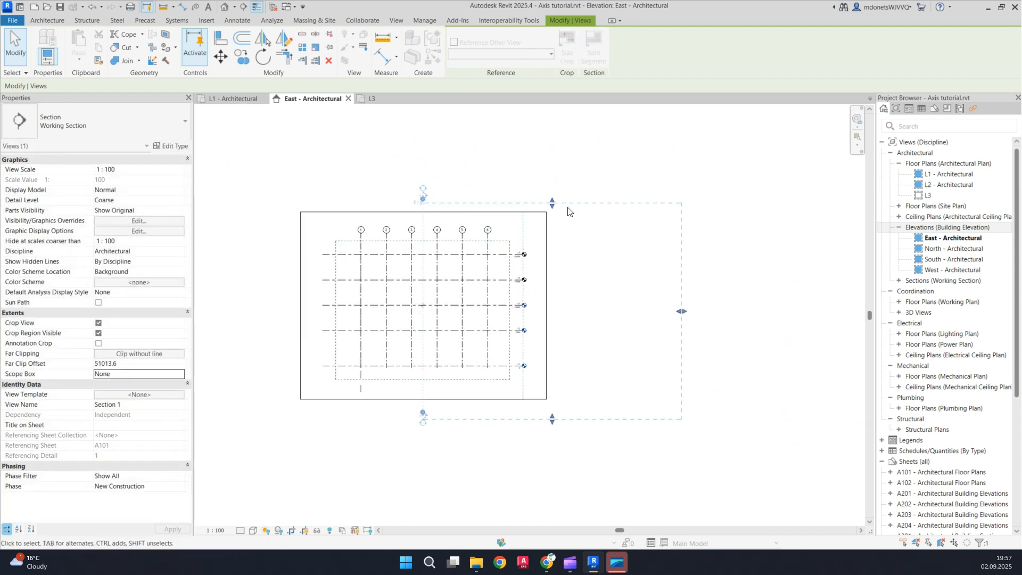
# Pull Section 1's far clip boundary in close to the section line, to a depth of about 768 mm
pyautogui.moveTo(638, 317); pyautogui.dragTo(431, 316)
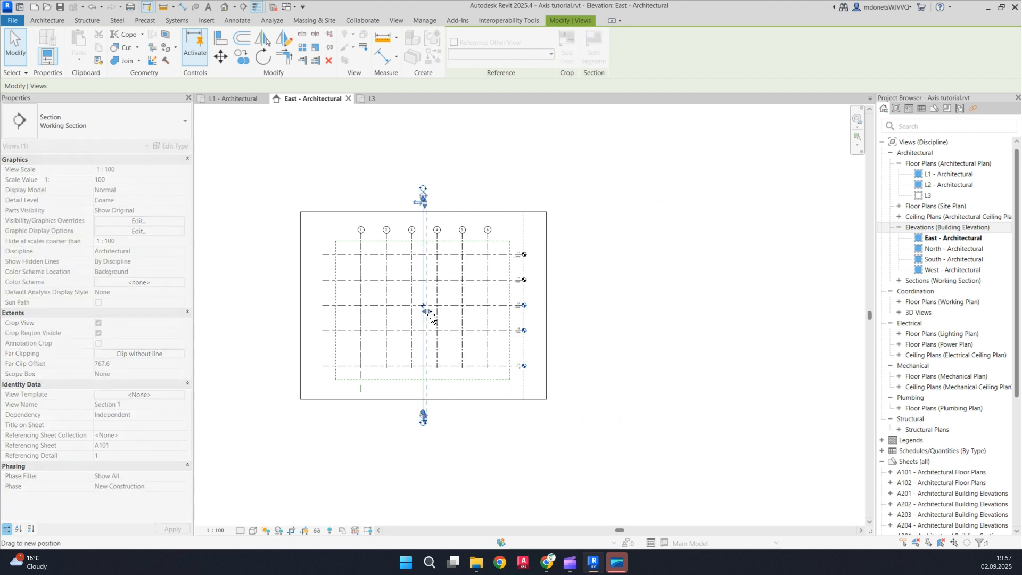
pyautogui.scroll(5, 431, 317)
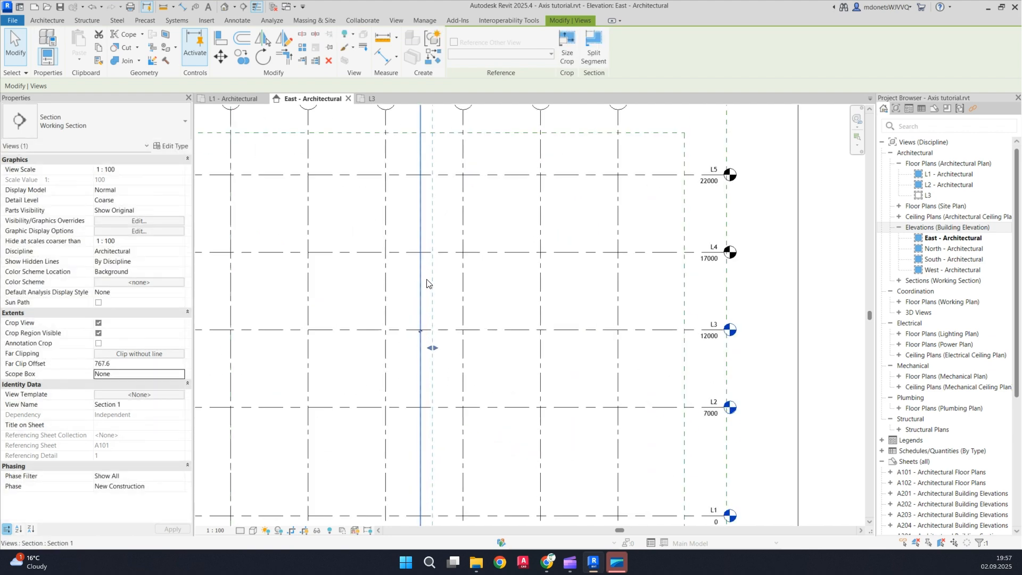
pyautogui.scroll(-5, 431, 316)
pyautogui.scroll(4, 432, 229)
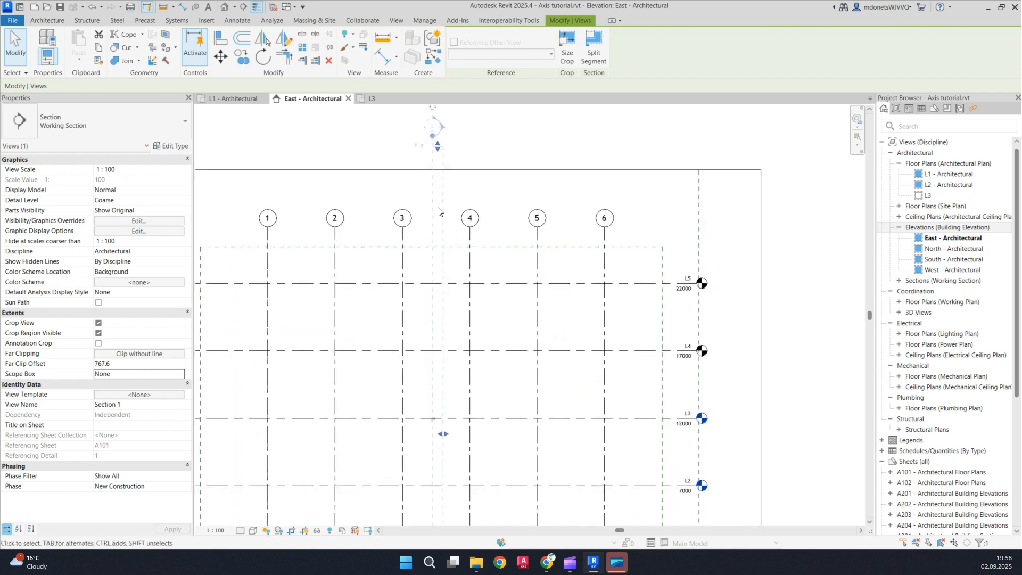
pyautogui.scroll(-1, 447, 223)
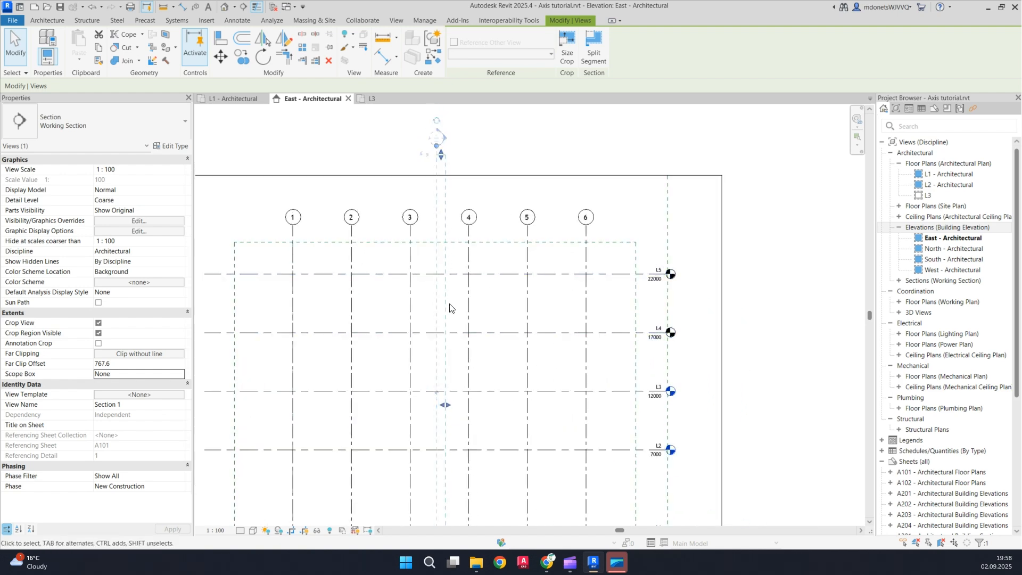
pyautogui.scroll(4, 448, 308)
pyautogui.scroll(-4, 469, 230)
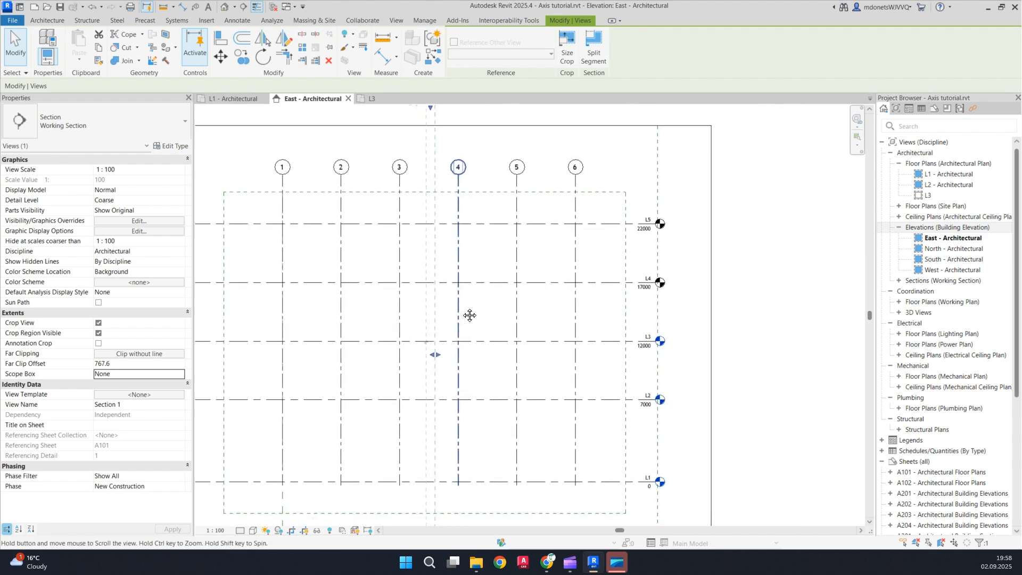
pyautogui.scroll(5, 429, 358)
# Extend Section 1's far clip boundary just past grid 6, to an offset of about 15755 mm, and deselect the section
pyautogui.moveTo(433, 353); pyautogui.dragTo(431, 354)
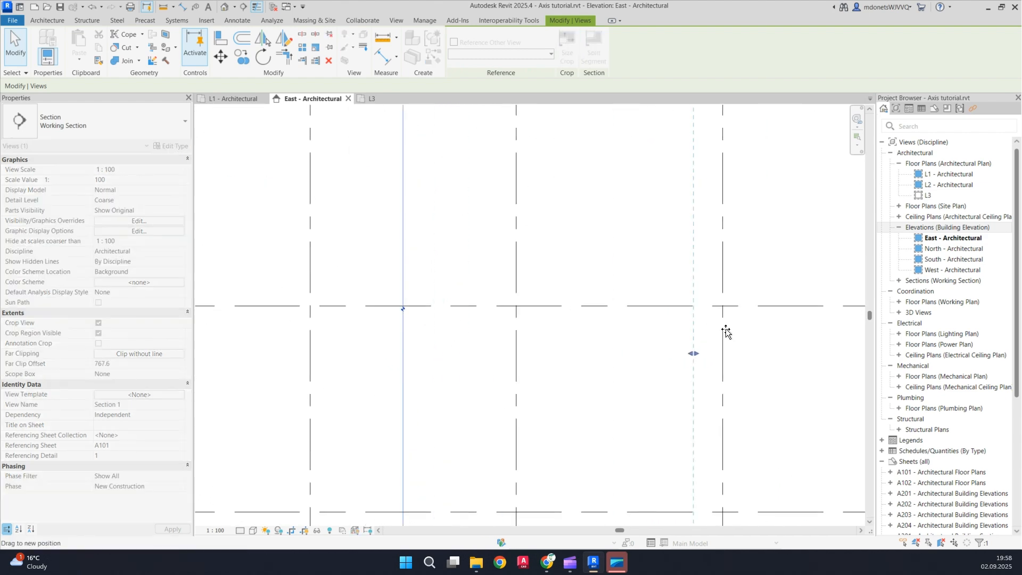
pyautogui.moveTo(726, 331); pyautogui.dragTo(727, 332)
pyautogui.scroll(-5, 511, 299)
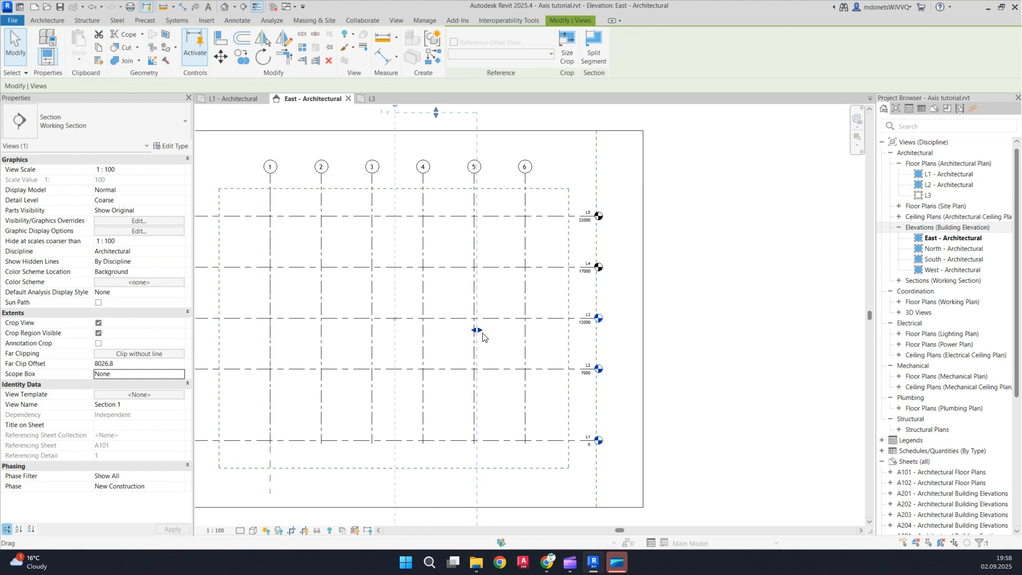
pyautogui.moveTo(482, 337); pyautogui.dragTo(554, 331)
pyautogui.scroll(-4, 541, 329)
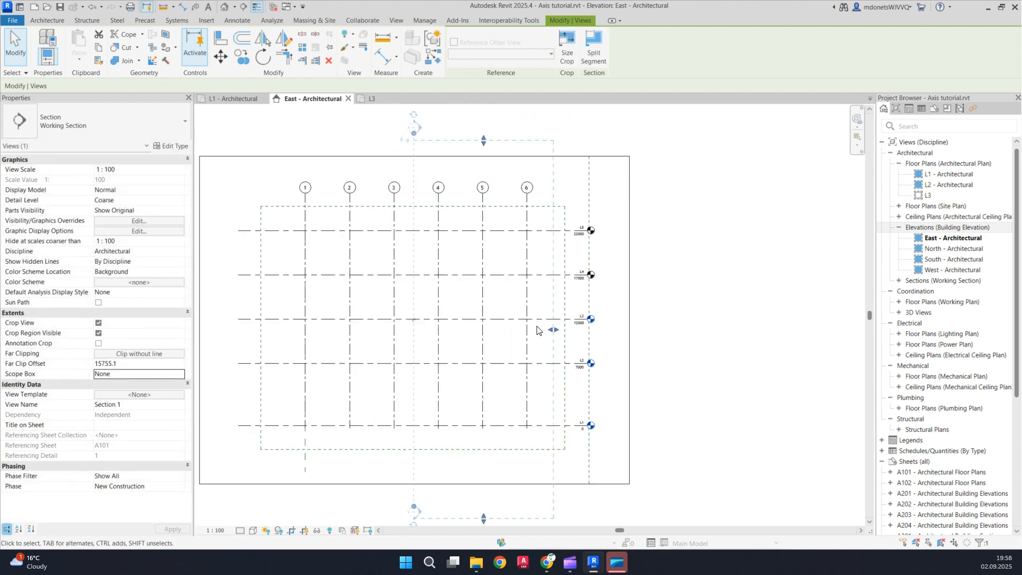
pyautogui.scroll(2, 482, 285)
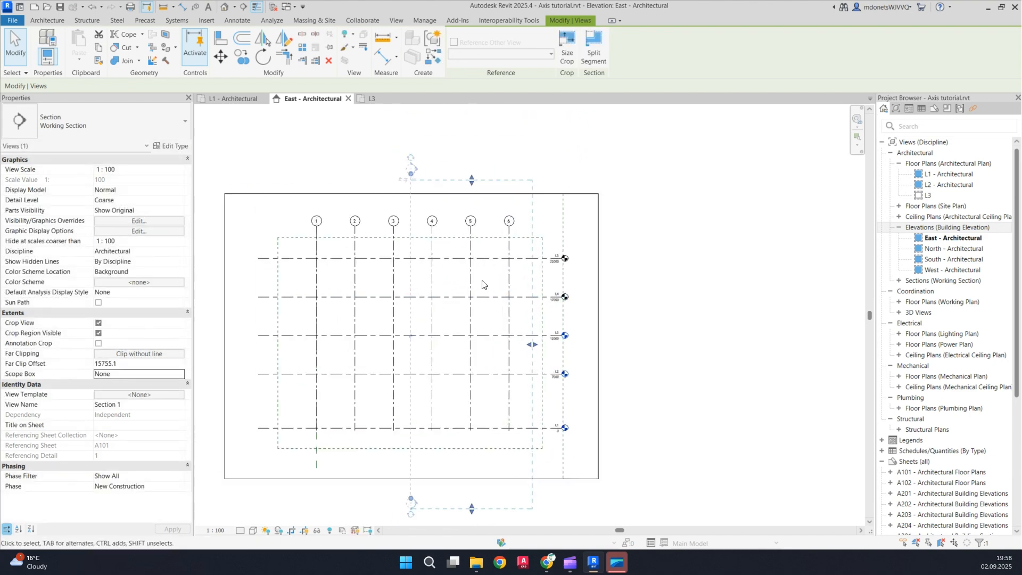
pyautogui.click(423, 165)
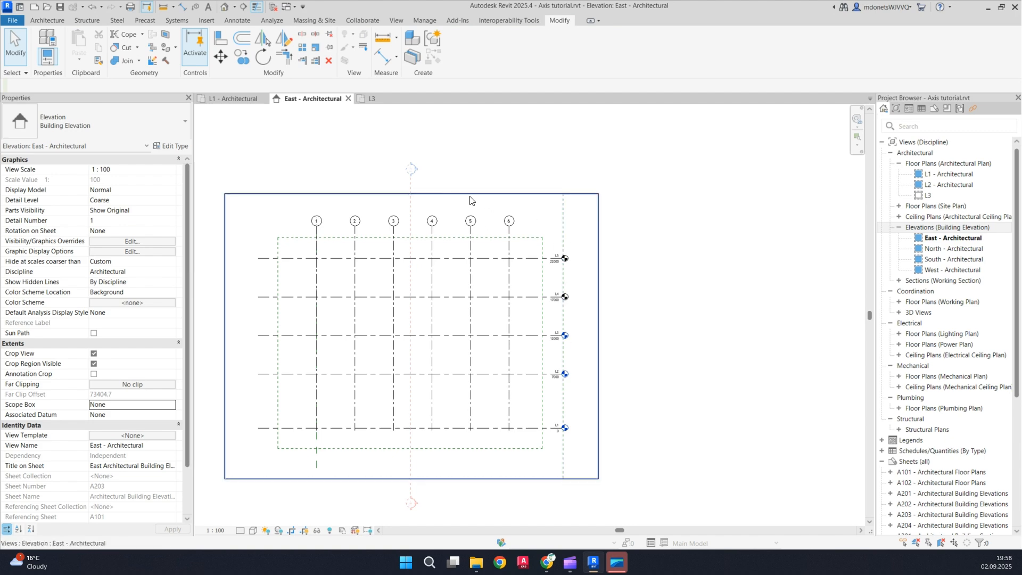
# Open the L3 floor plan from its level head in the East elevation, and return to the East elevation
pyautogui.scroll(-2, 482, 198)
pyautogui.scroll(4, 543, 261)
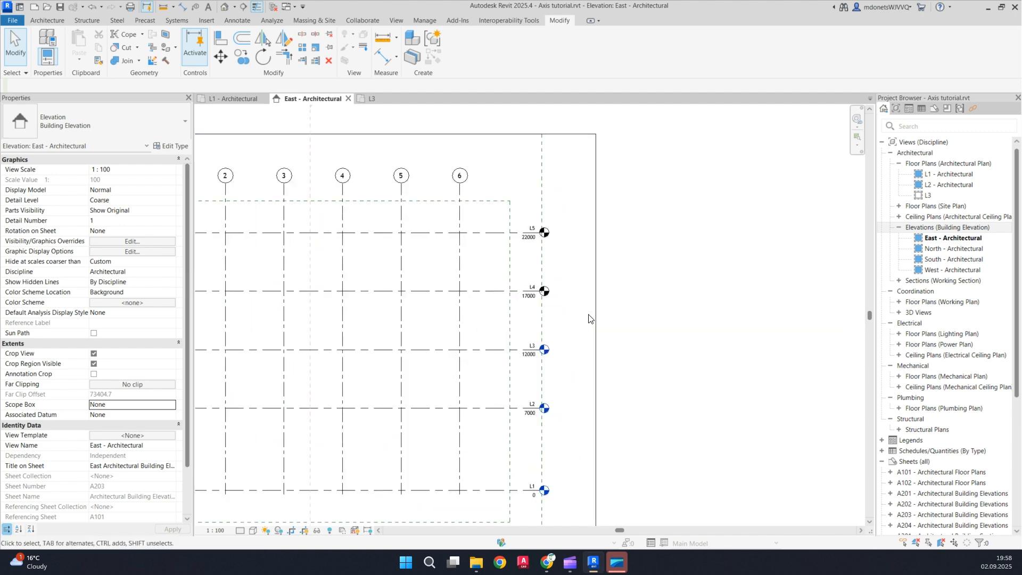
pyautogui.doubleClick(548, 354)
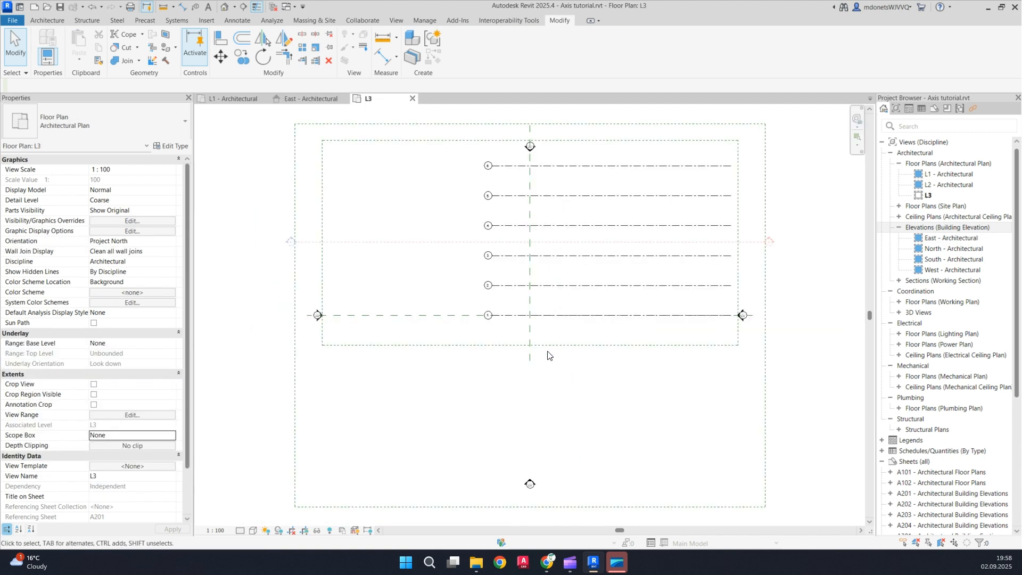
pyautogui.click(327, 96)
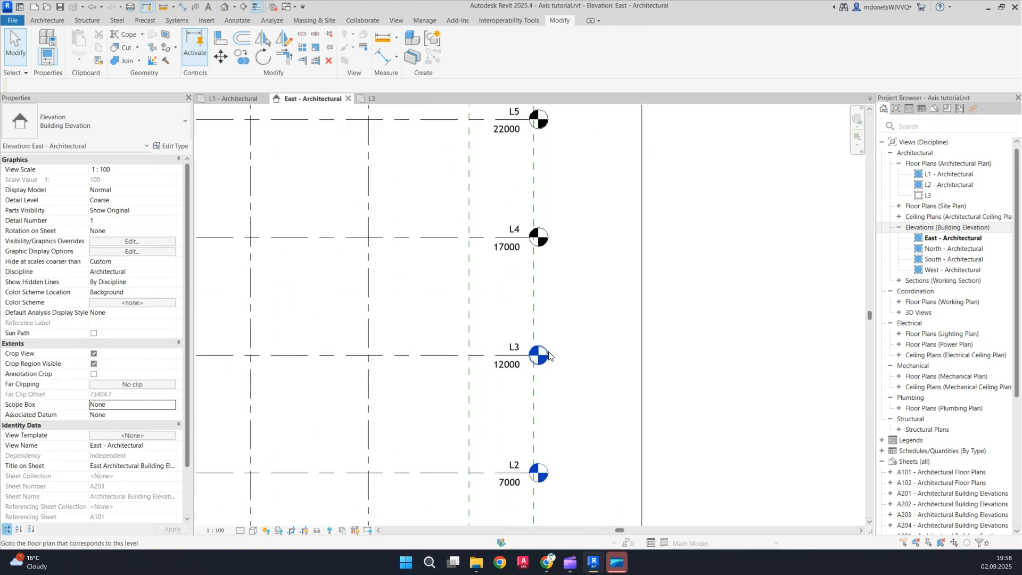
# Select Section 1 in the East elevation and open its view from the section head
pyautogui.scroll(-5, 556, 371)
pyautogui.scroll(4, 358, 192)
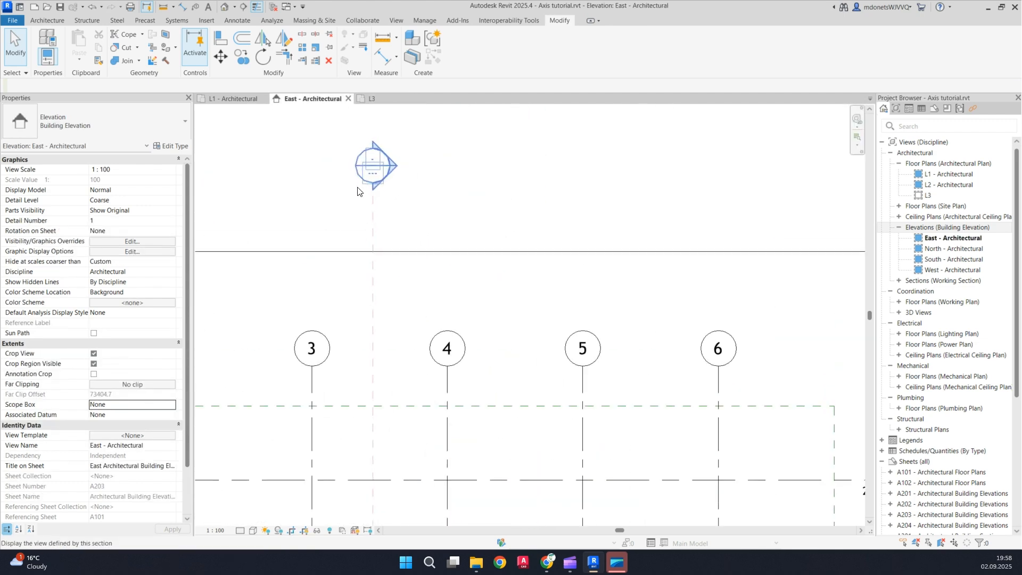
pyautogui.click(371, 208)
pyautogui.scroll(4, 375, 213)
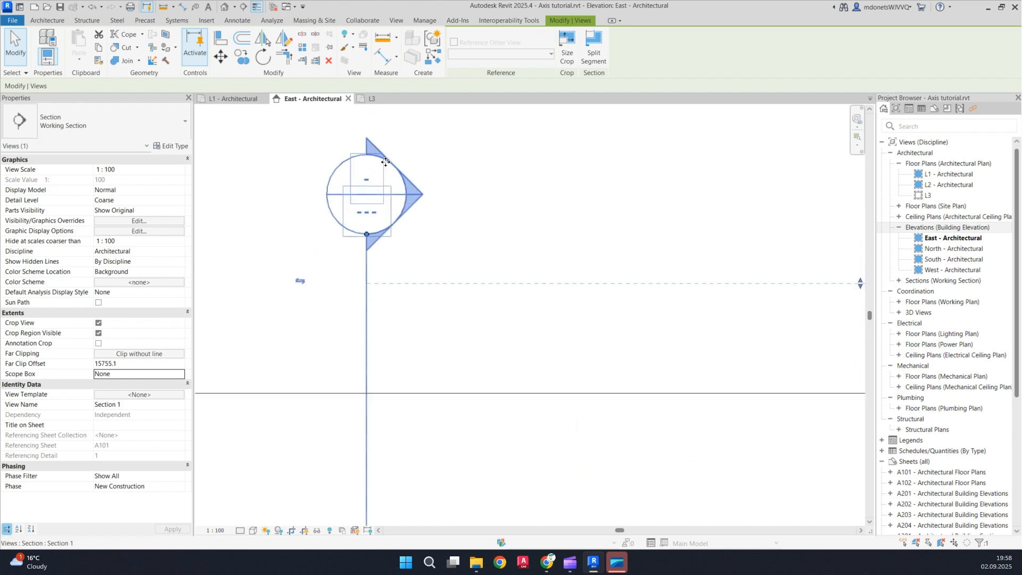
pyautogui.doubleClick(401, 176)
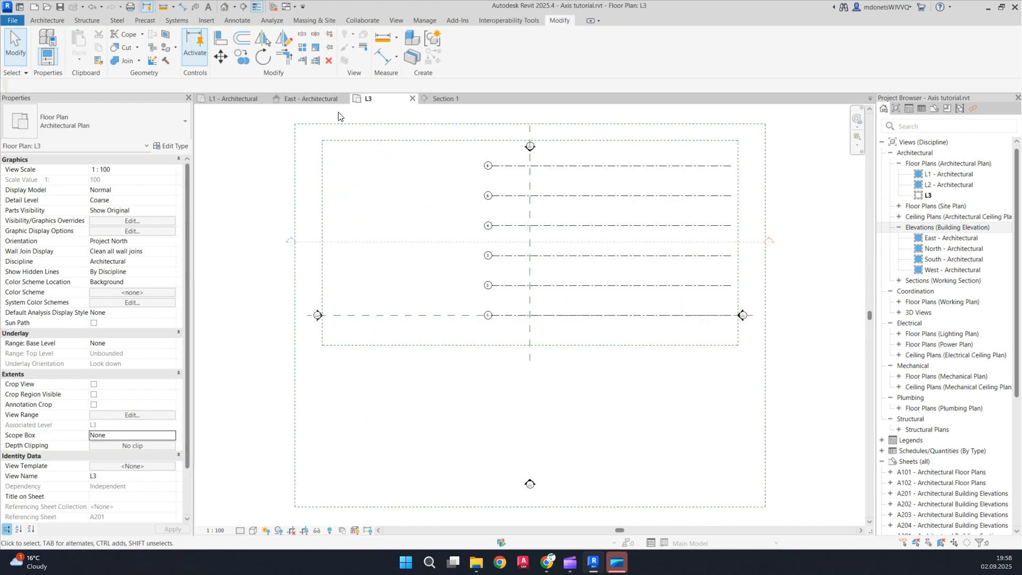
# Examine the north (A201) and east (A203) elevation markers in the L3 floor plan
pyautogui.scroll(5, 538, 228)
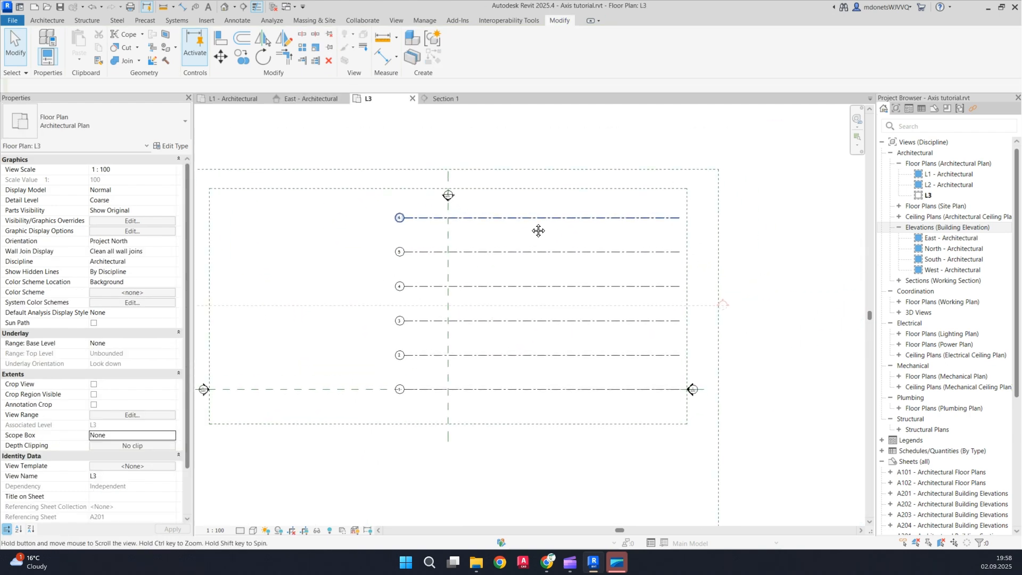
pyautogui.scroll(3, 420, 217)
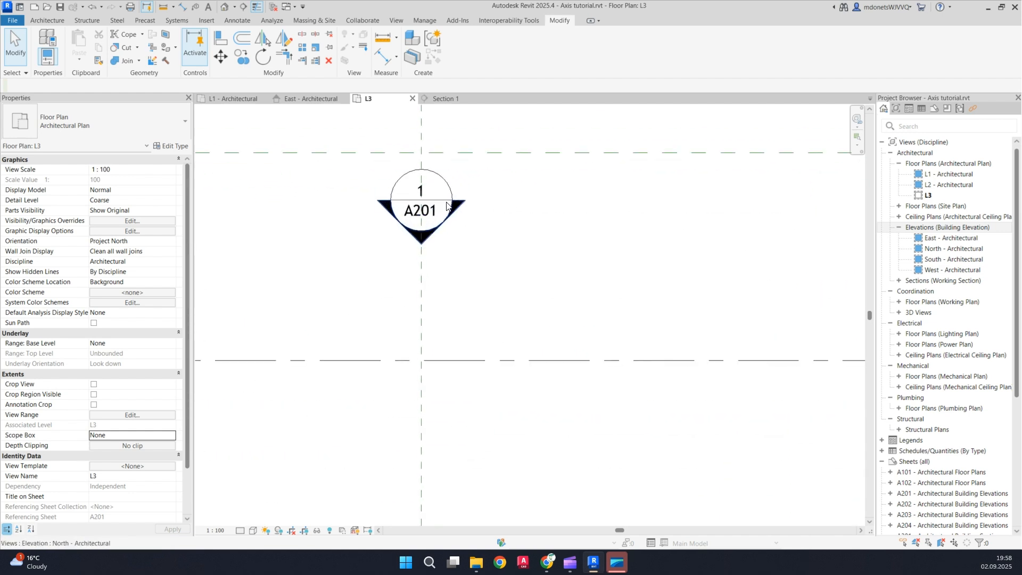
pyautogui.scroll(-3, 450, 179)
pyautogui.scroll(4, 501, 173)
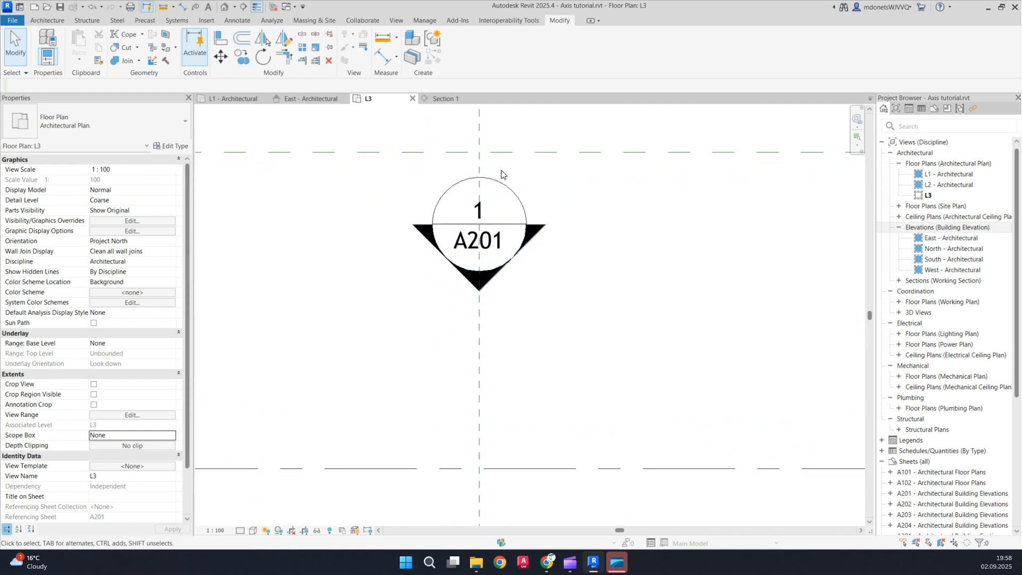
pyautogui.scroll(2, 481, 200)
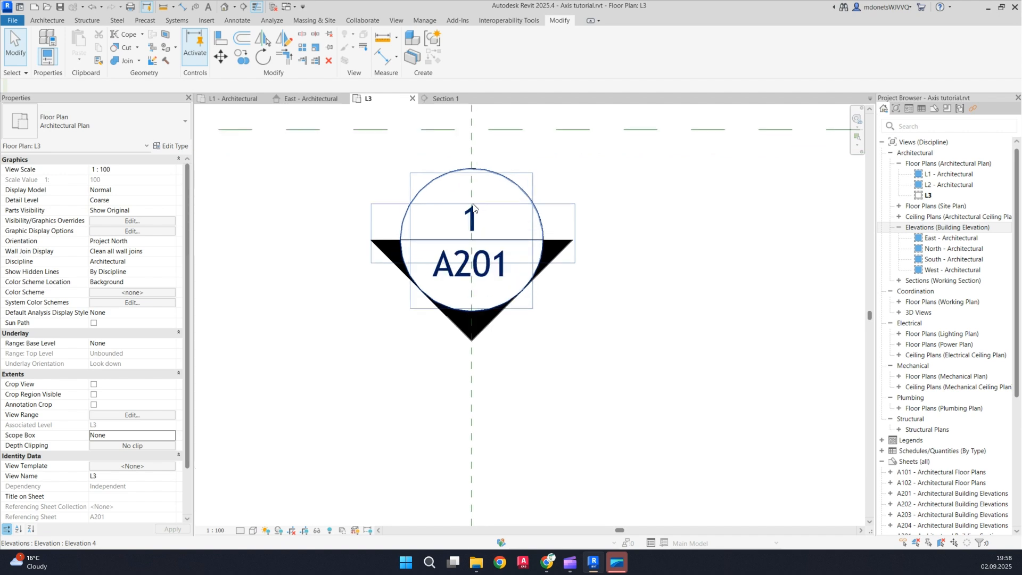
pyautogui.scroll(-1, 522, 258)
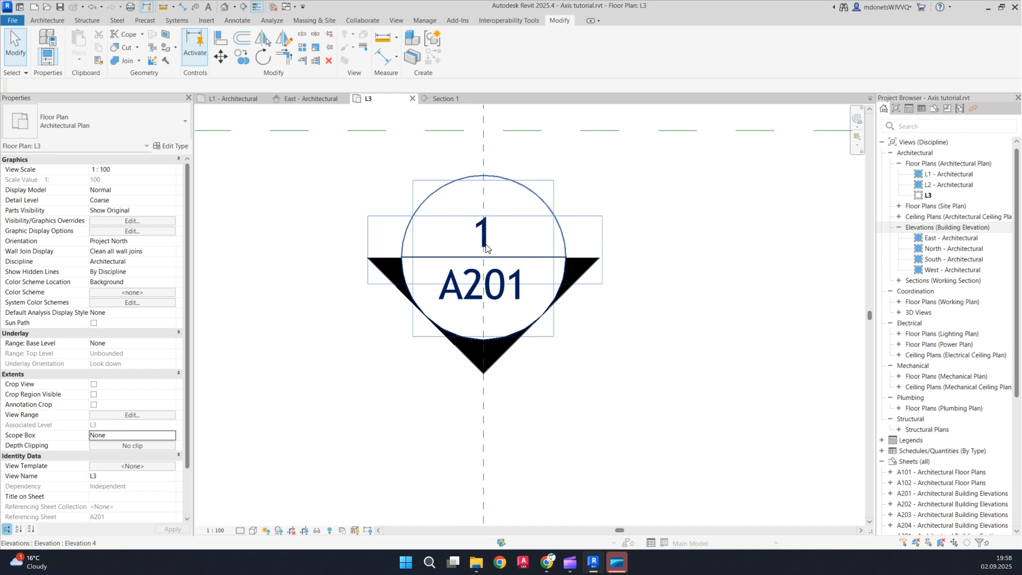
pyautogui.scroll(-5, 485, 247)
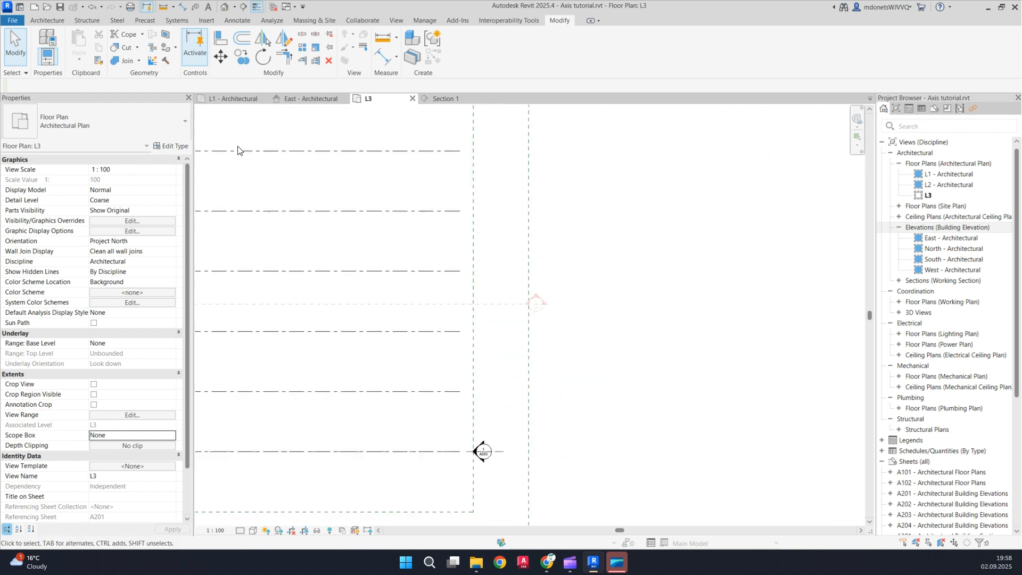
pyautogui.scroll(-4, 471, 202)
pyautogui.scroll(8, 406, 271)
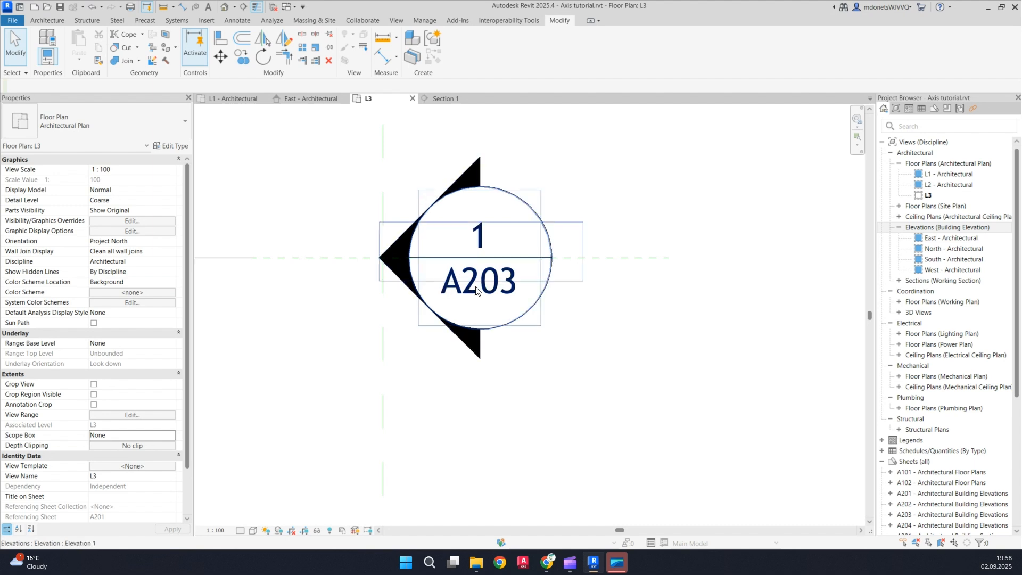
pyautogui.scroll(-5, 586, 217)
# Examine the Section 1 head beside the elevation markers and grids in the L3 floor plan
pyautogui.moveTo(258, 402); pyautogui.dragTo(753, 213, button='middle')
pyautogui.scroll(-6, 654, 287)
pyautogui.moveTo(574, 298)
pyautogui.mouseDown(button='middle')
pyautogui.moveTo(534, 358)
pyautogui.moveTo(542, 418)
pyautogui.mouseUp(button='middle')
pyautogui.scroll(-3, 538, 396)
pyautogui.scroll(5, 354, 298)
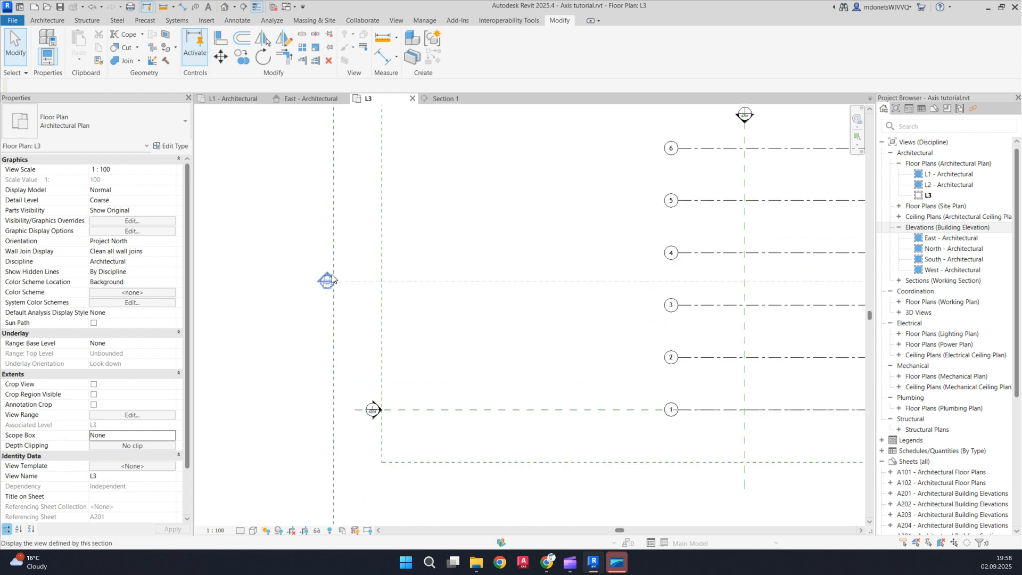
pyautogui.scroll(7, 331, 278)
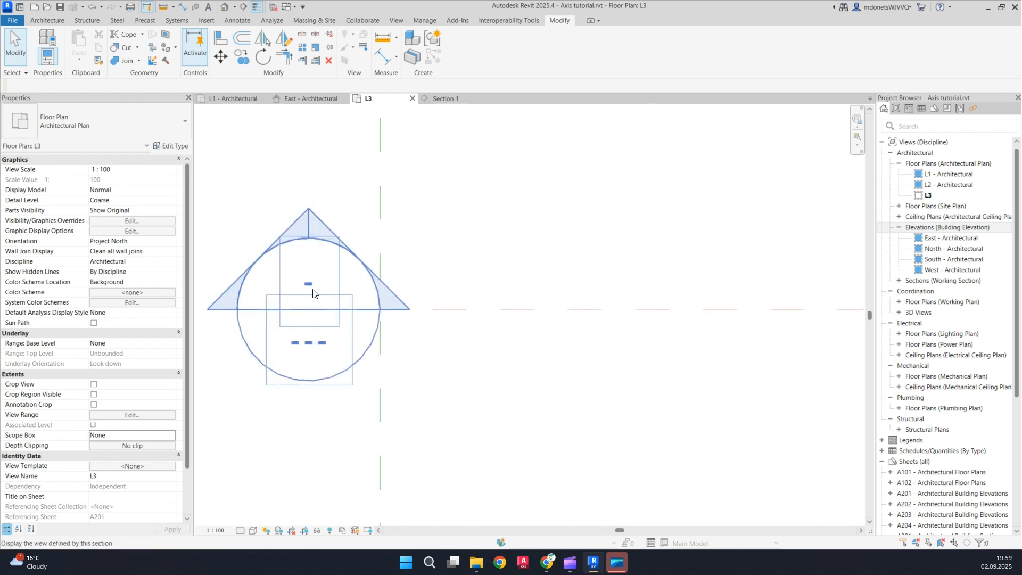
pyautogui.scroll(-2, 318, 289)
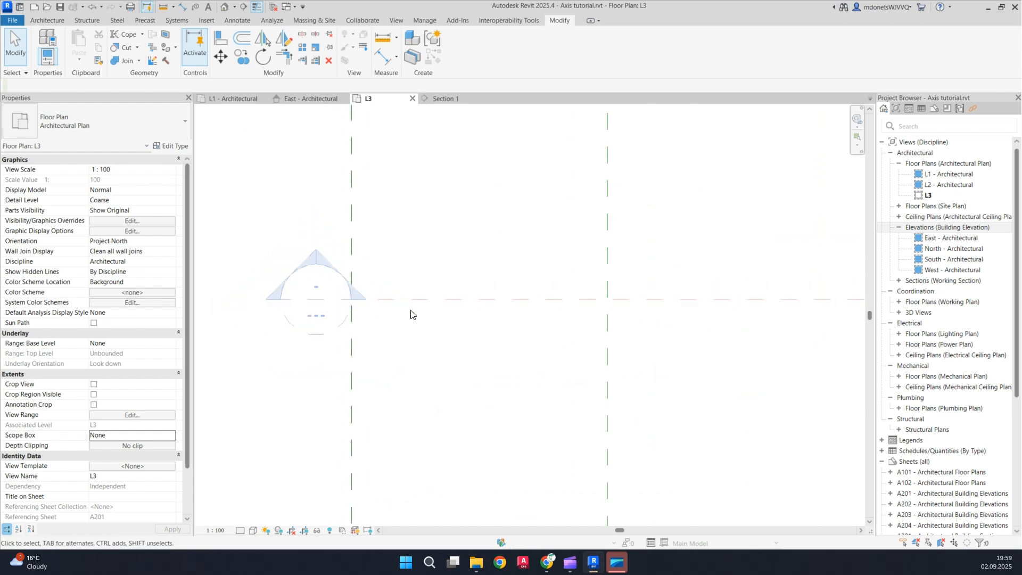
pyautogui.scroll(-3, 394, 297)
pyautogui.scroll(-3, 428, 290)
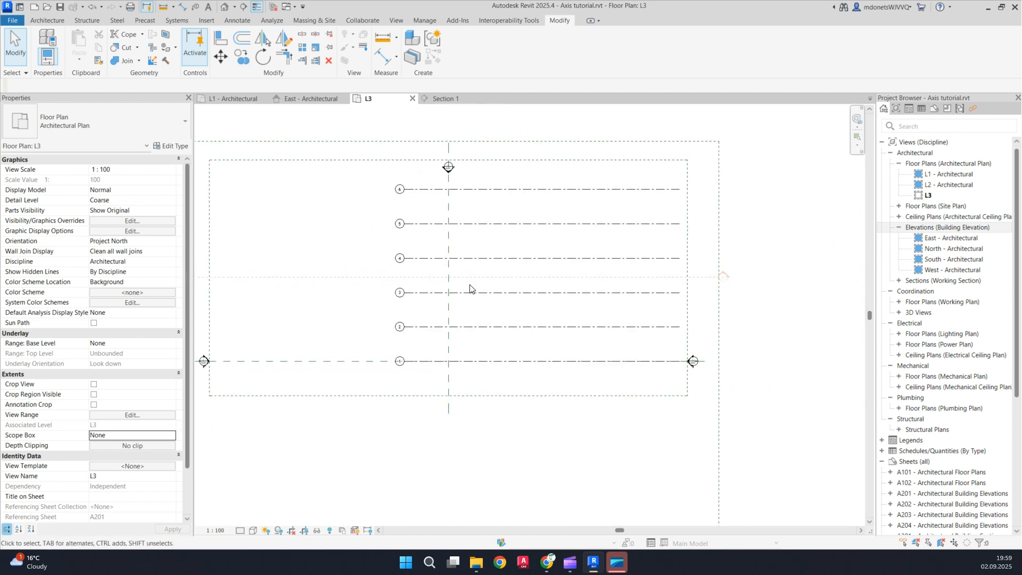
# Switch to the L1 - Architectural plan and open the East elevation from its A203 marker
pyautogui.click(304, 100)
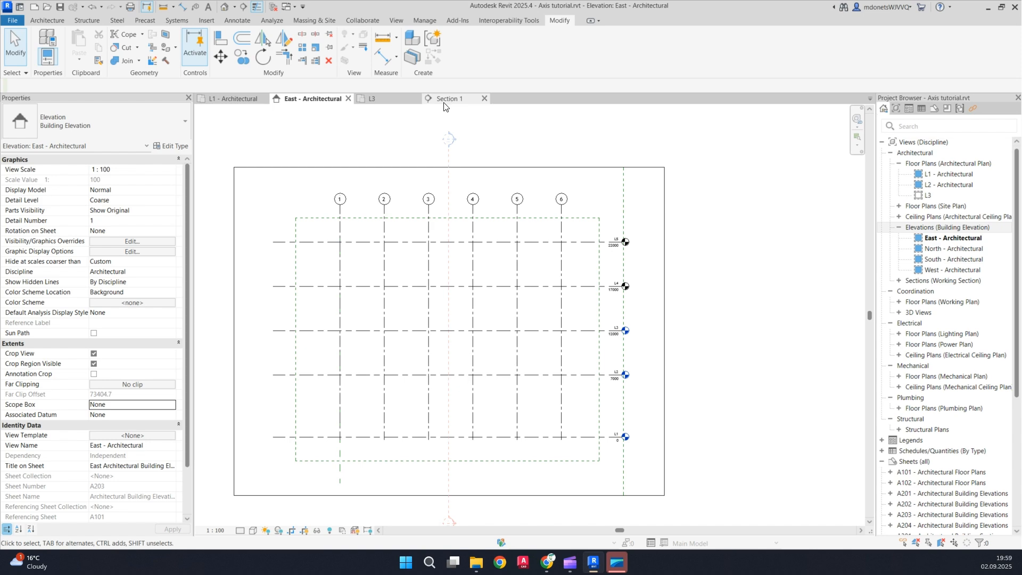
pyautogui.click(247, 102)
pyautogui.scroll(-5, 586, 265)
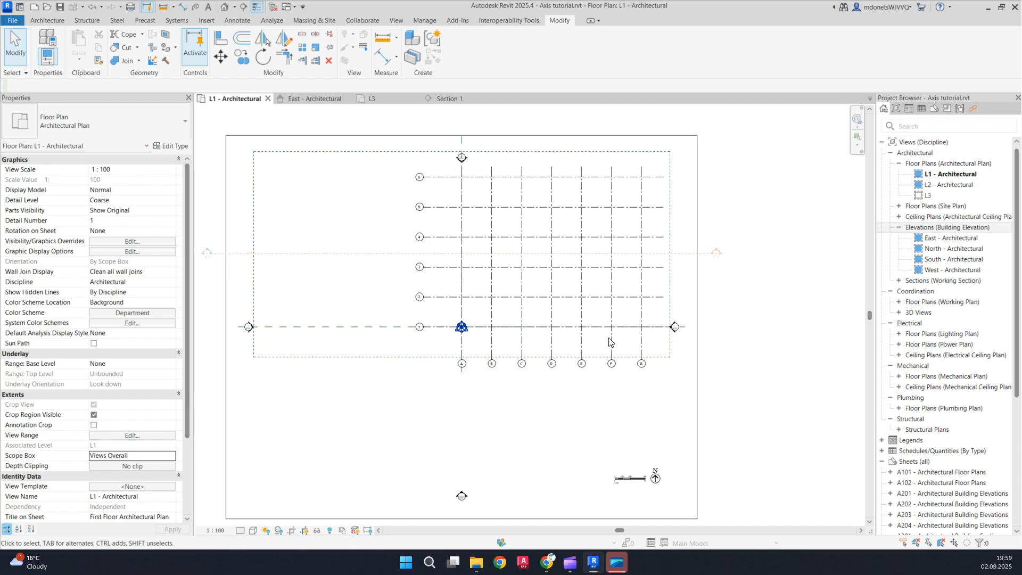
pyautogui.scroll(6, 656, 331)
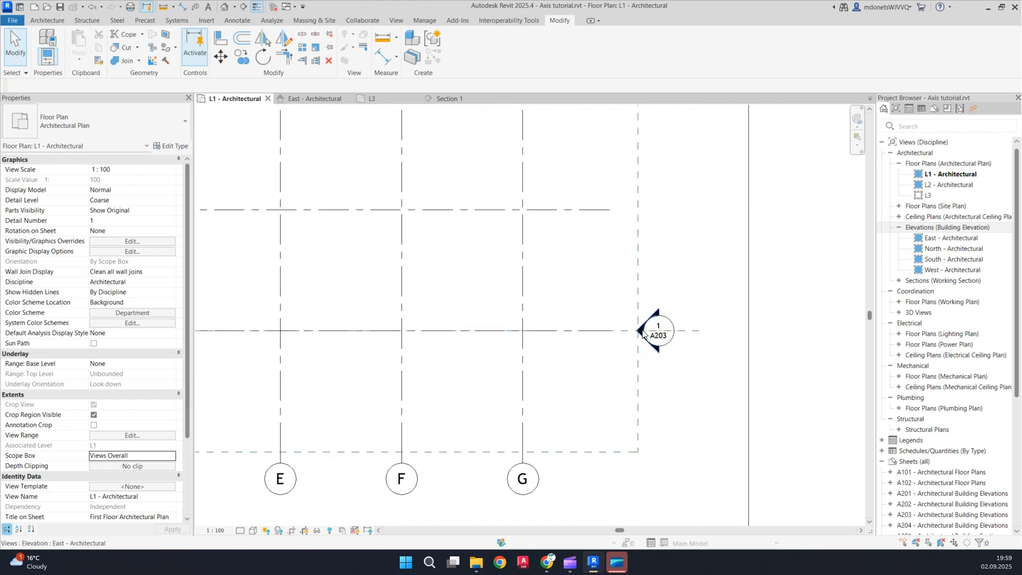
pyautogui.click(642, 335)
pyautogui.doubleClick(642, 336)
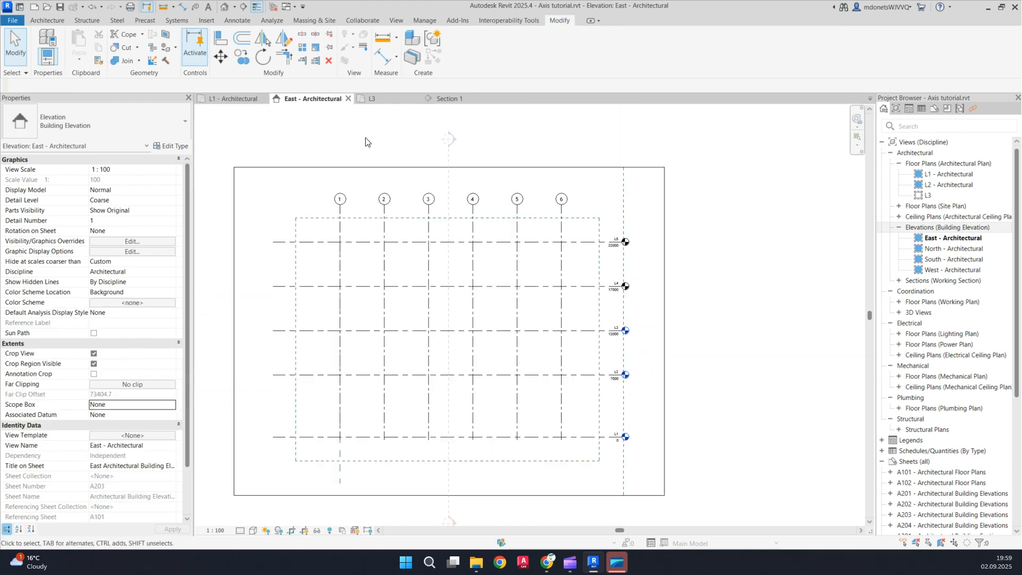
# Return to the L1 - Architectural plan and open the North elevation from its A201 marker
pyautogui.click(236, 99)
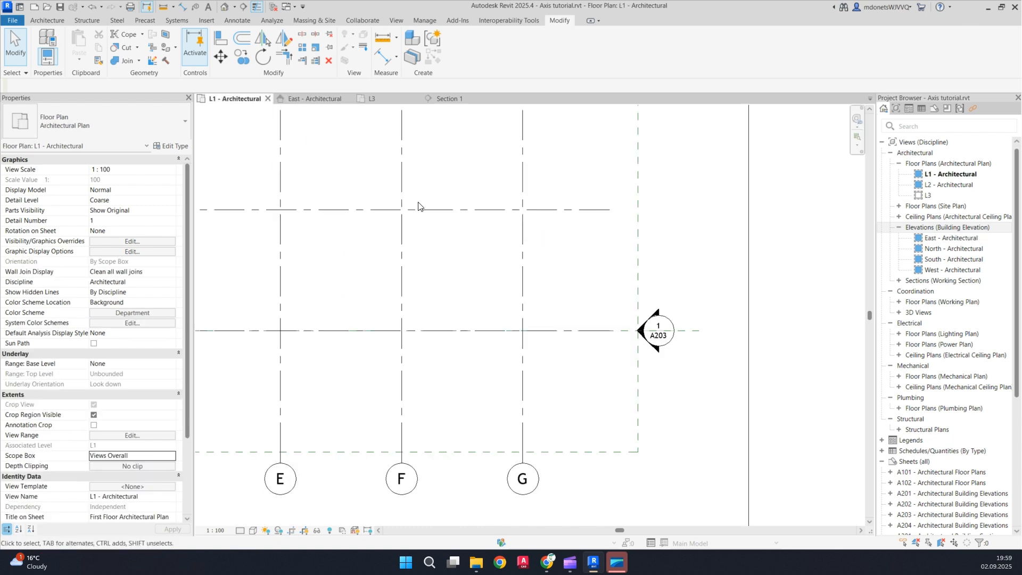
pyautogui.scroll(-6, 645, 321)
pyautogui.scroll(6, 438, 314)
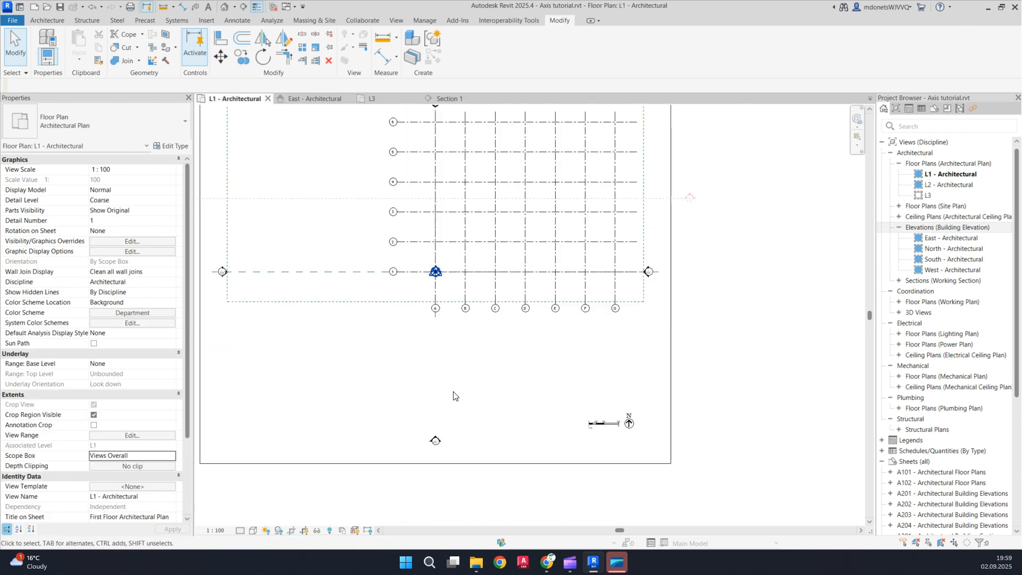
pyautogui.doubleClick(431, 255)
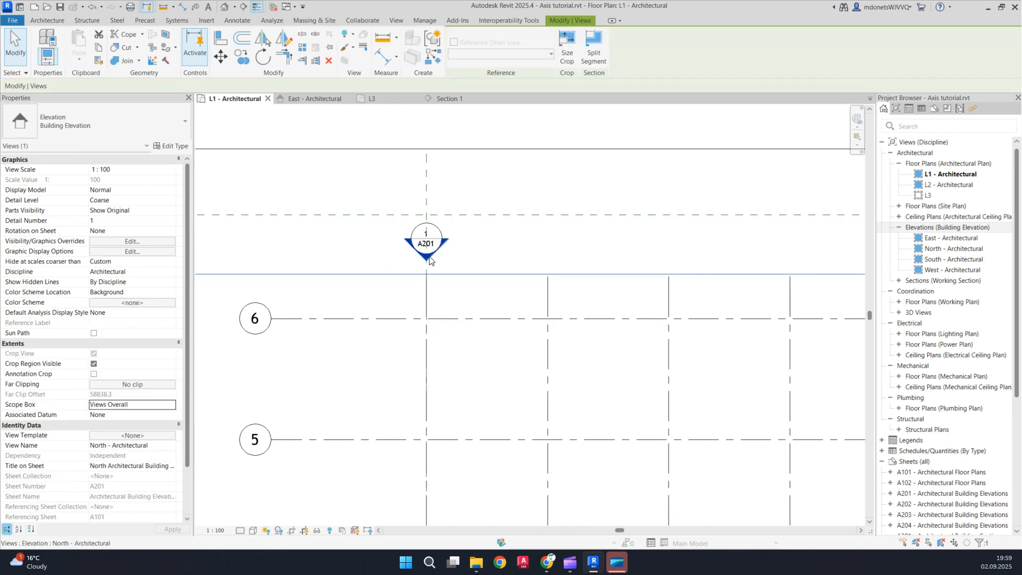
pyautogui.scroll(-2, 471, 270)
pyautogui.scroll(1, 551, 320)
pyautogui.scroll(5, 550, 319)
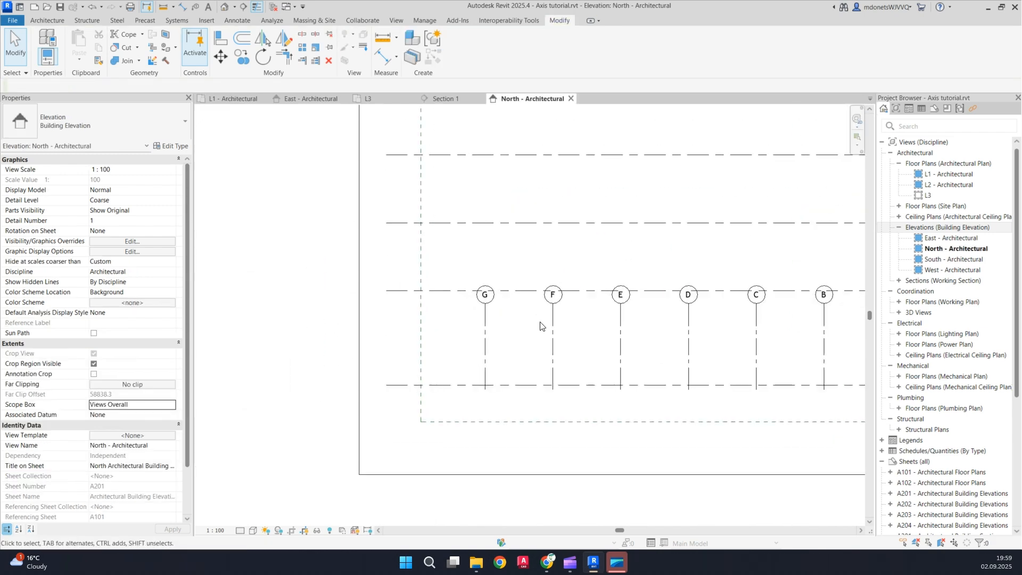
# Extend the upper ends of the aligned grids A–G above level L5, between the scope box's upper edge and the crop boundary
pyautogui.scroll(-5, 462, 326)
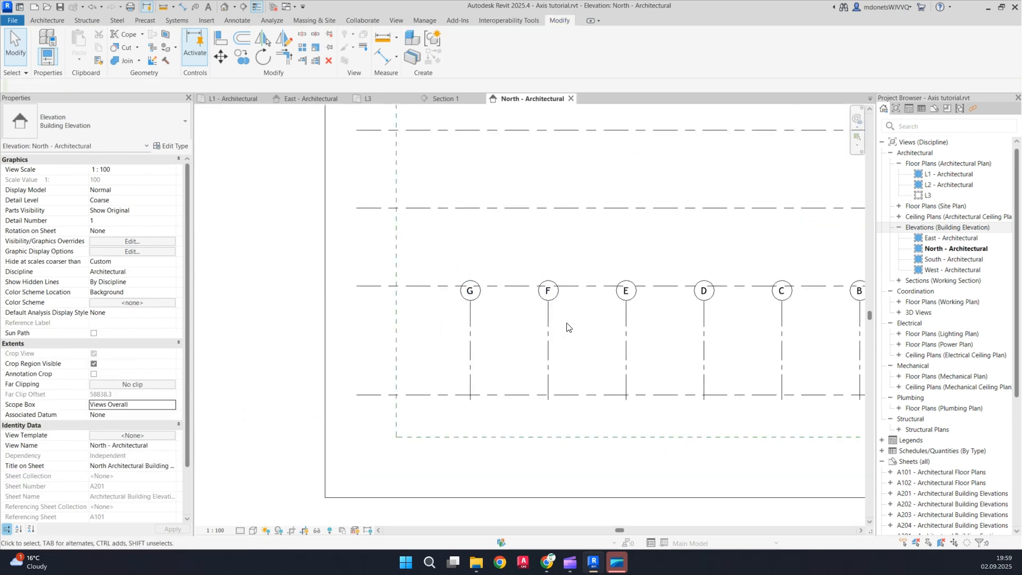
pyautogui.click(436, 373)
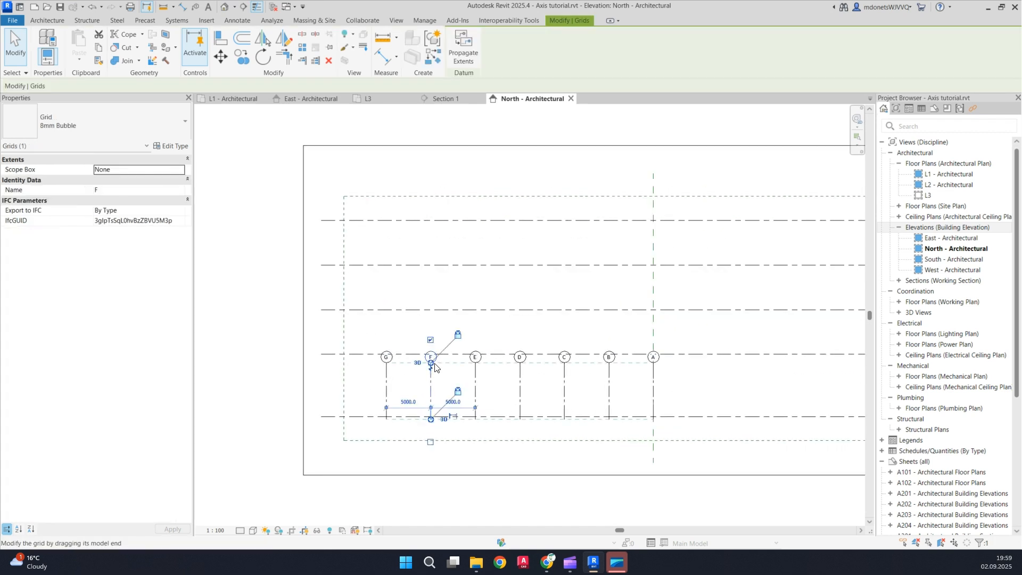
pyautogui.moveTo(431, 363); pyautogui.dragTo(431, 181)
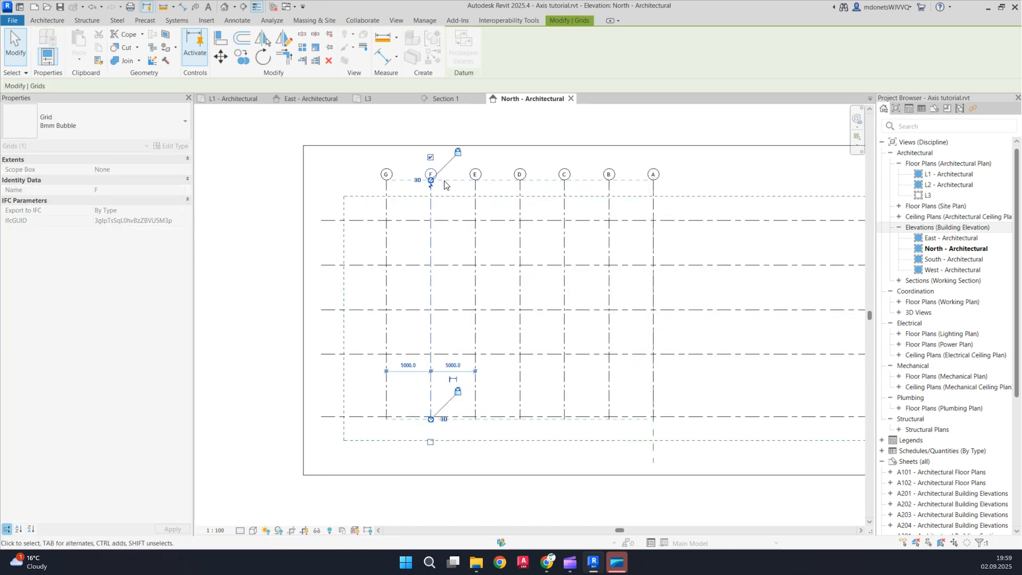
# Select grid E in the North elevation and examine its bubble, alignment lock and 3D extent controls
pyautogui.scroll(2, 533, 205)
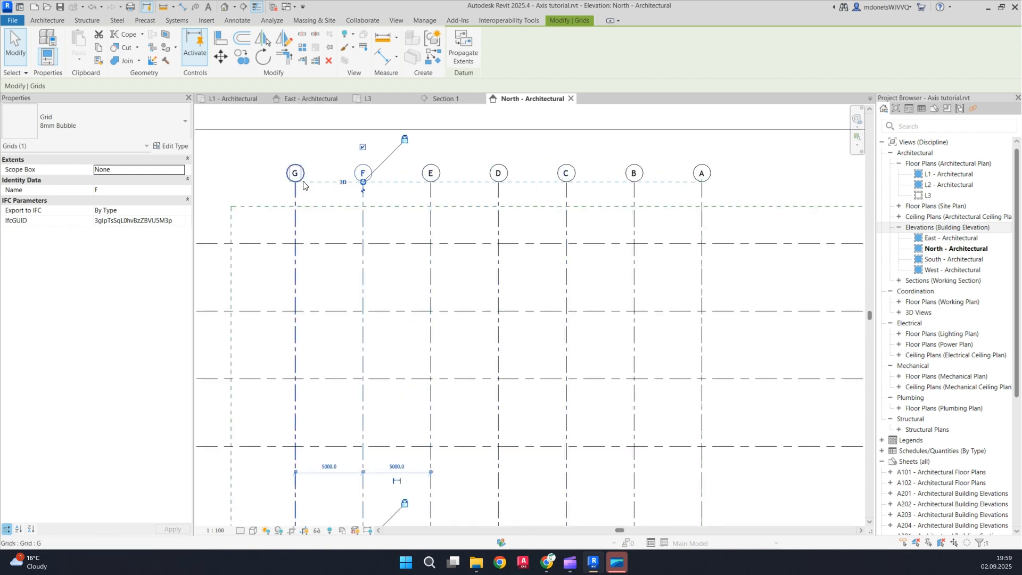
pyautogui.scroll(-1, 527, 176)
pyautogui.click(446, 186)
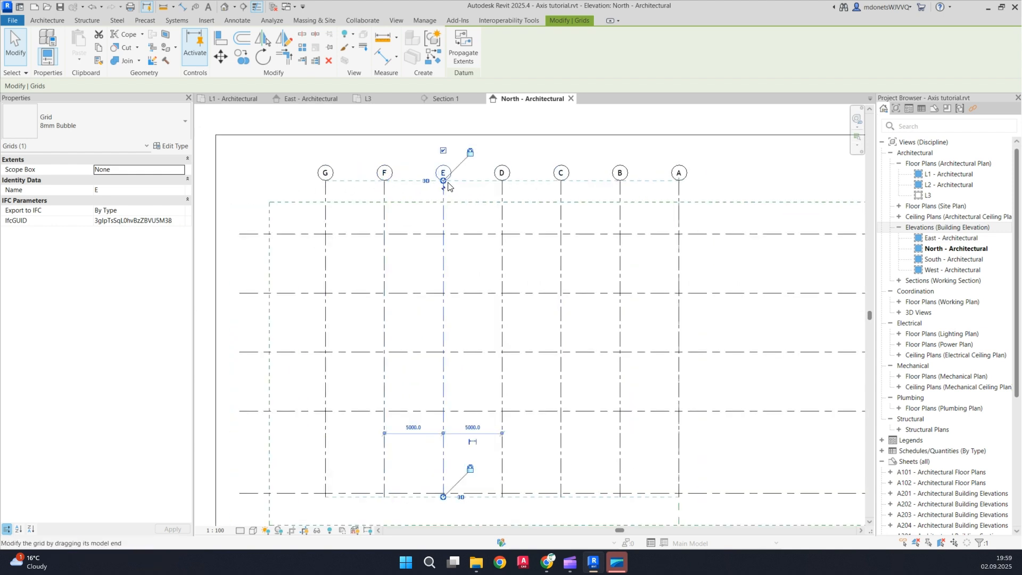
pyautogui.moveTo(445, 227); pyautogui.dragTo(459, 173)
pyautogui.moveTo(466, 158); pyautogui.dragTo(484, 209, button='middle')
pyautogui.scroll(5, 487, 196)
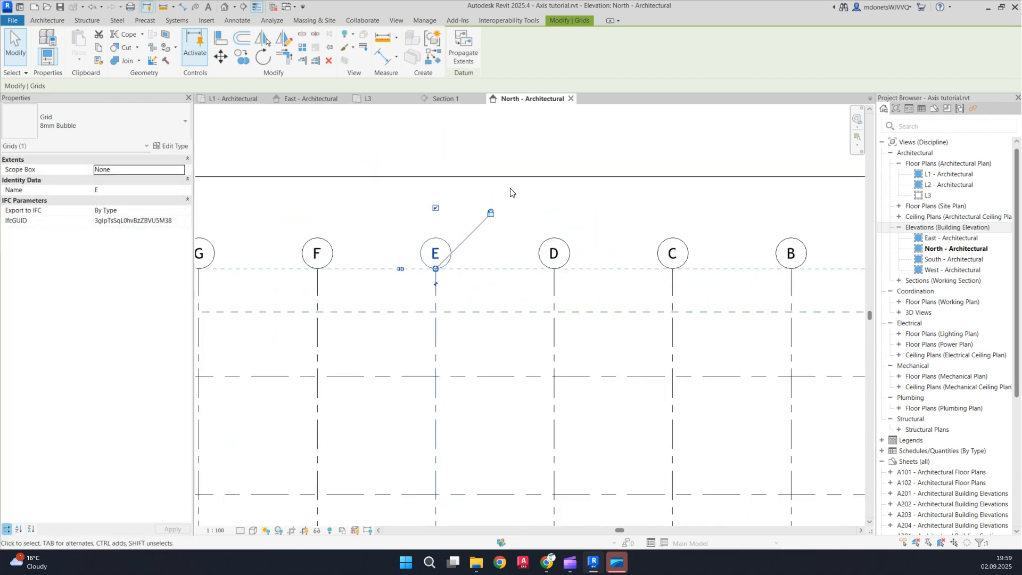
pyautogui.scroll(-5, 512, 182)
pyautogui.scroll(-3, 517, 207)
pyautogui.scroll(5, 519, 234)
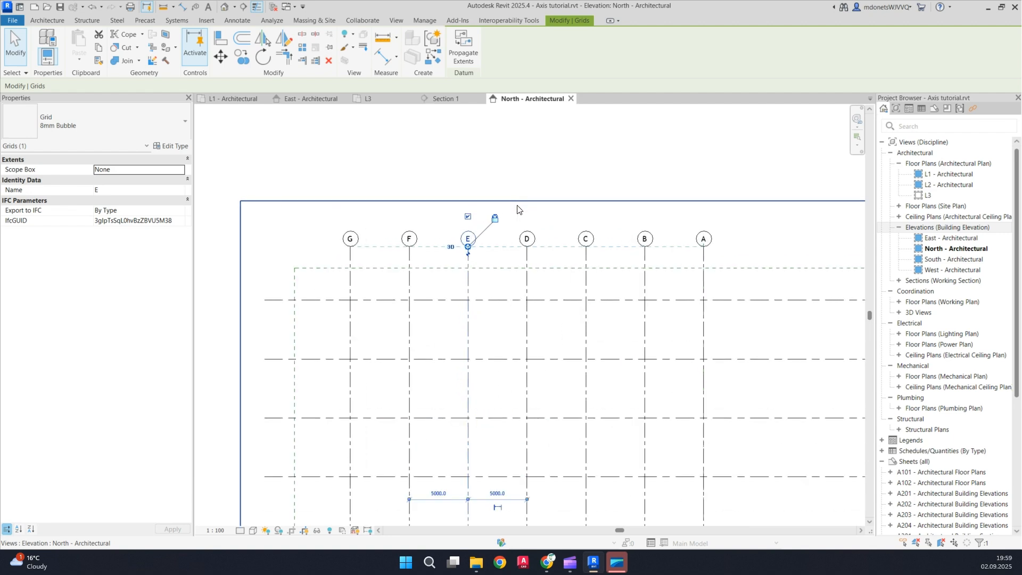
pyautogui.moveTo(495, 276); pyautogui.dragTo(528, 209, button='middle')
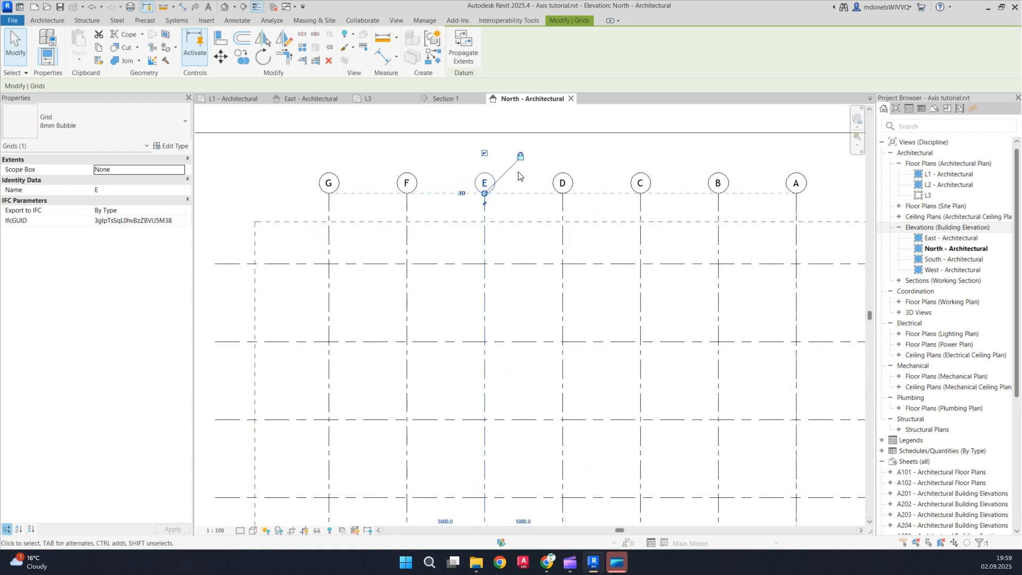
pyautogui.scroll(-4, 475, 145)
pyautogui.moveTo(585, 197); pyautogui.dragTo(475, 192, button='middle')
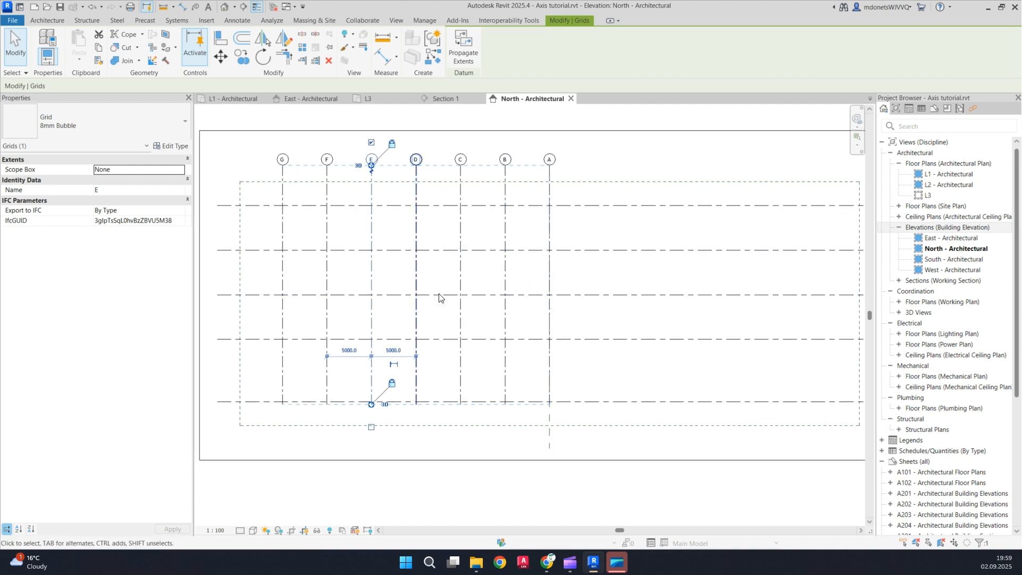
pyautogui.moveTo(390, 181); pyautogui.dragTo(533, 201, button='middle')
pyautogui.scroll(7, 519, 192)
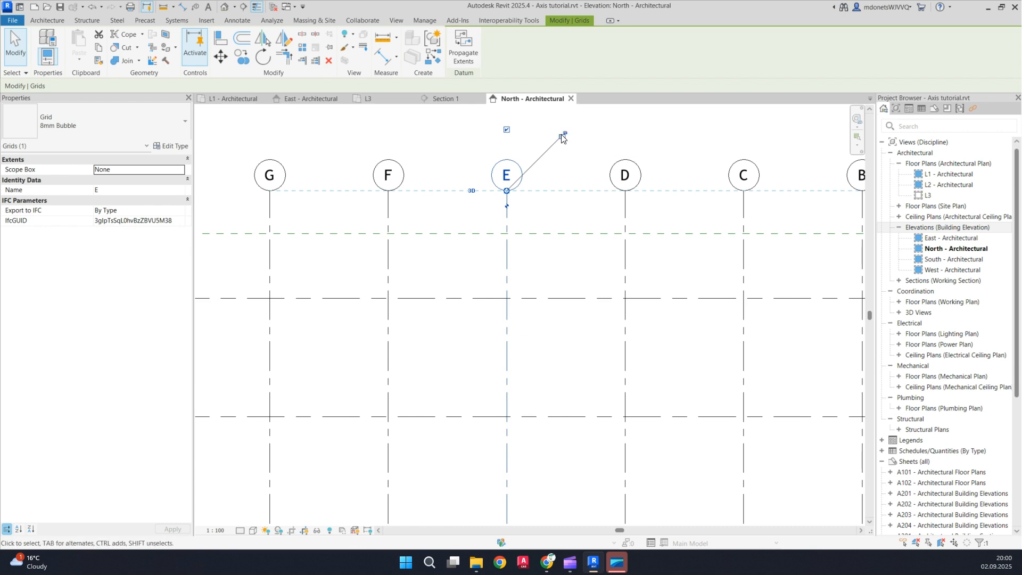
# Examine grid E's alignment with the neighbouring grids at both ends across the full North elevation
pyautogui.scroll(-5, 502, 175)
pyautogui.scroll(4, 504, 177)
pyautogui.moveTo(504, 186); pyautogui.dragTo(514, 219)
pyautogui.moveTo(516, 184); pyautogui.dragTo(540, 176)
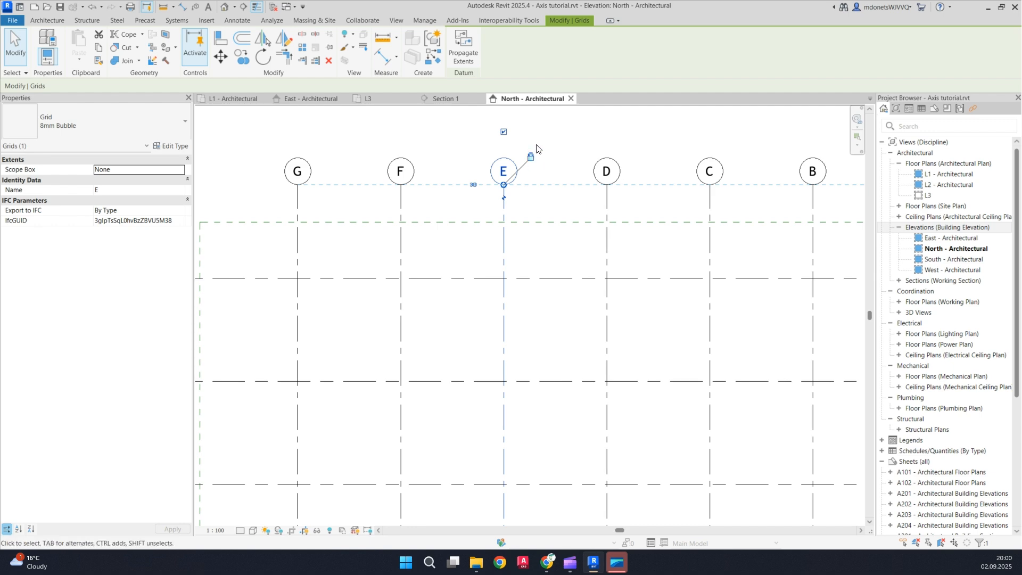
pyautogui.scroll(-4, 661, 183)
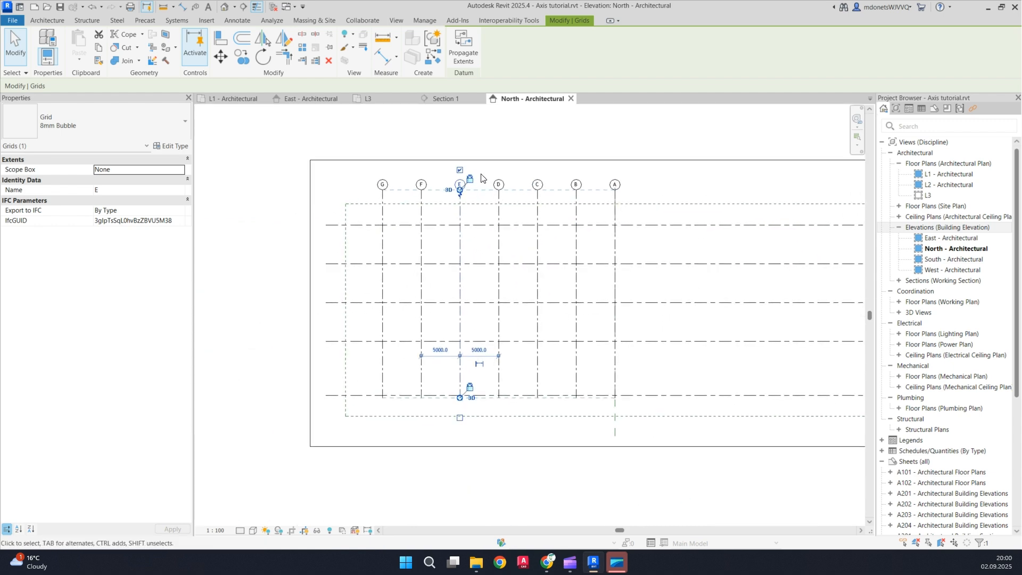
pyautogui.scroll(1, 584, 211)
pyautogui.scroll(-1, 584, 211)
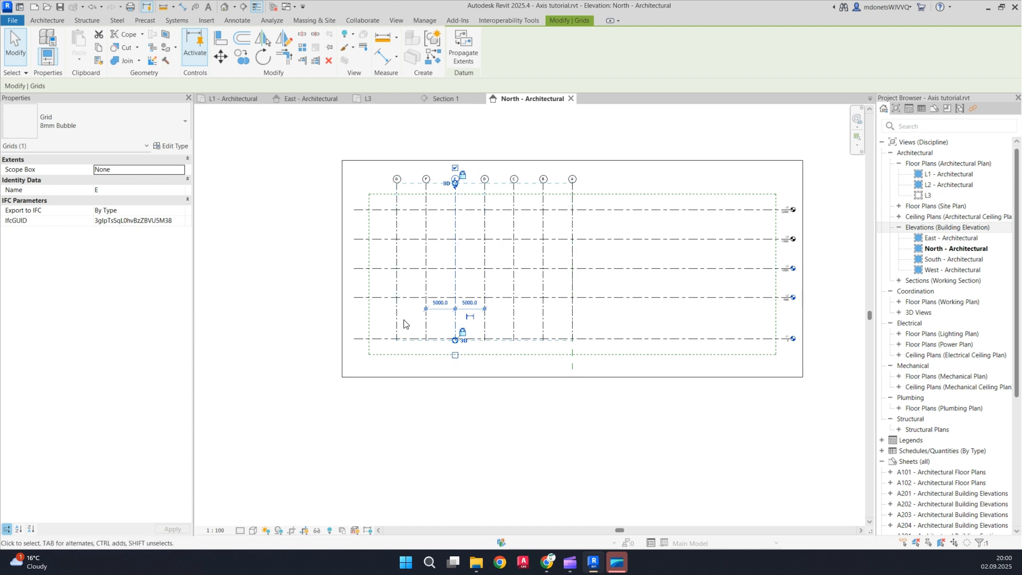
# Switch to the L1 - Architectural plan and examine grids A–G and 1–6, including the intersection of grids A and 1
pyautogui.click(234, 98)
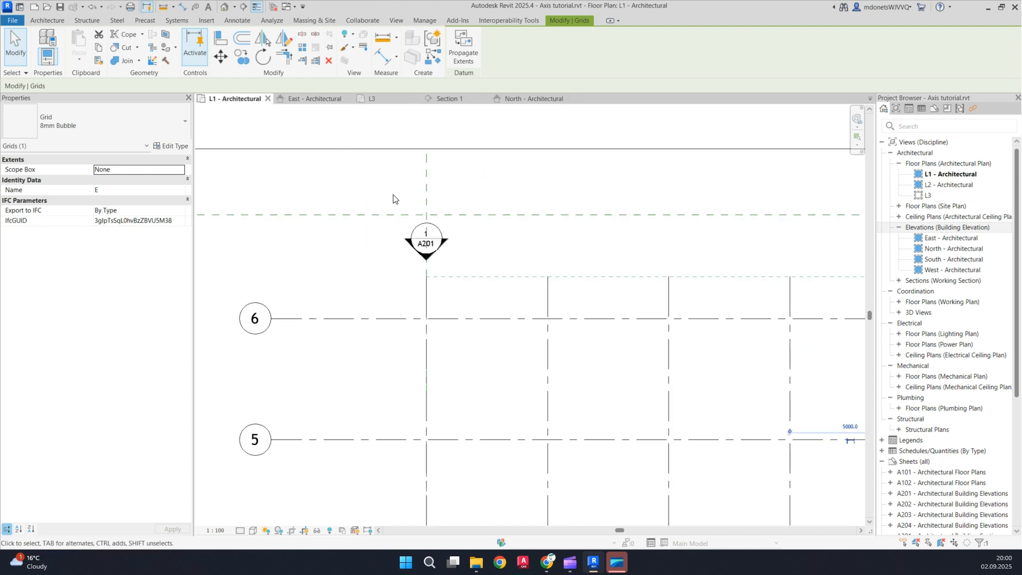
pyautogui.moveTo(496, 228); pyautogui.dragTo(476, 204, button='middle')
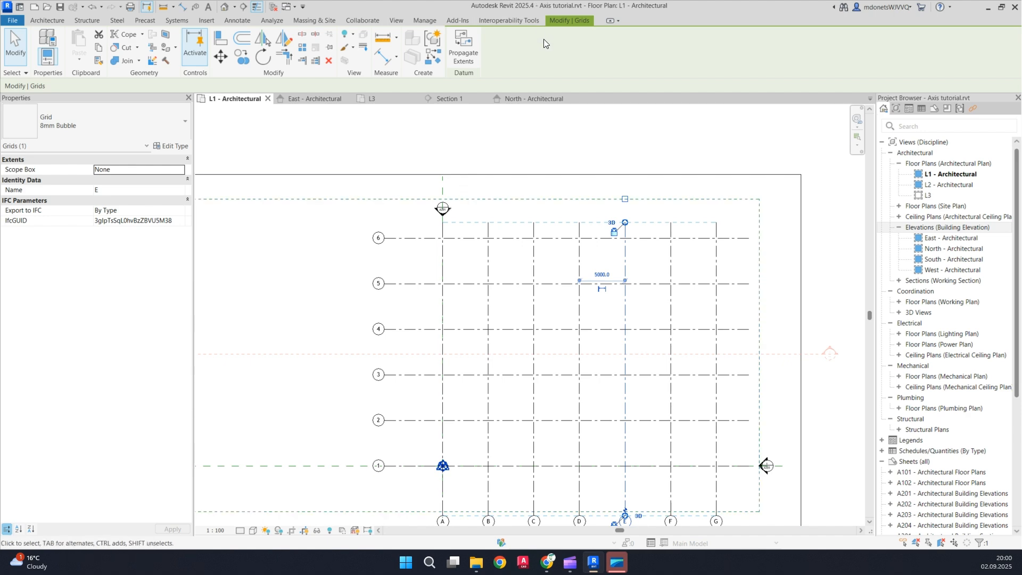
pyautogui.moveTo(530, 297); pyautogui.dragTo(552, 130, button='middle')
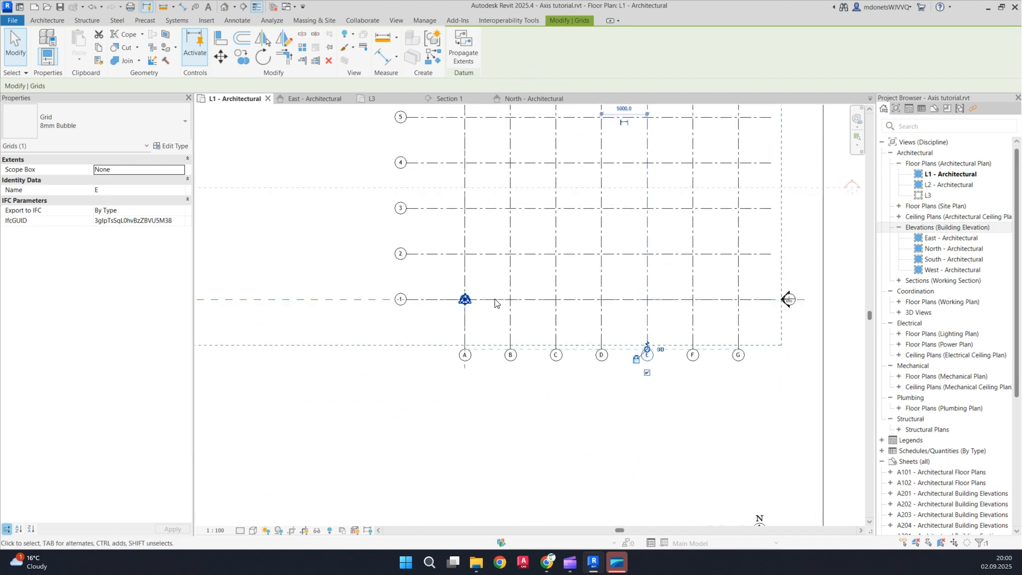
pyautogui.scroll(4, 475, 297)
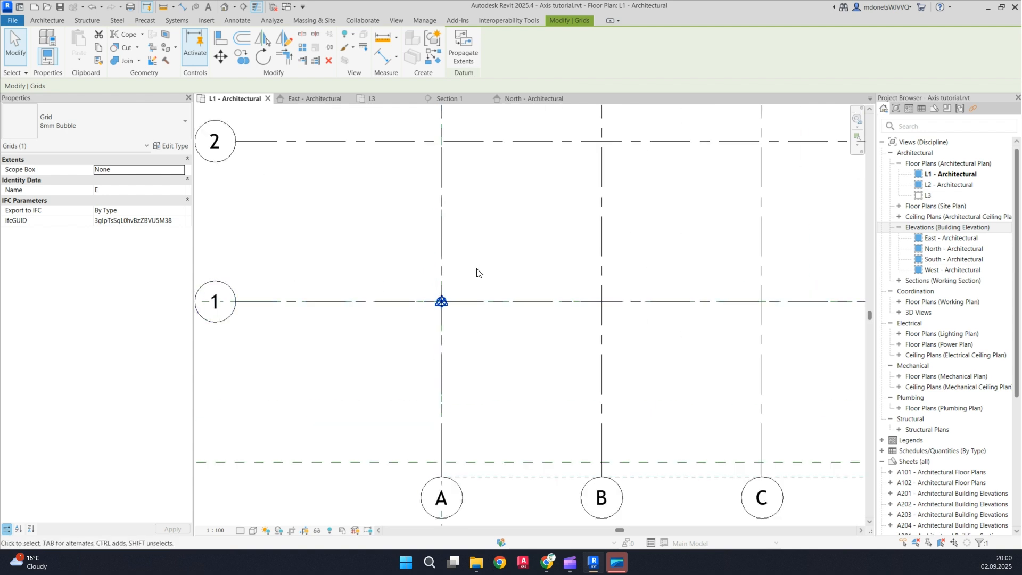
pyautogui.scroll(-2, 476, 272)
pyautogui.scroll(-5, 479, 270)
pyautogui.moveTo(509, 259); pyautogui.dragTo(486, 322, button='middle')
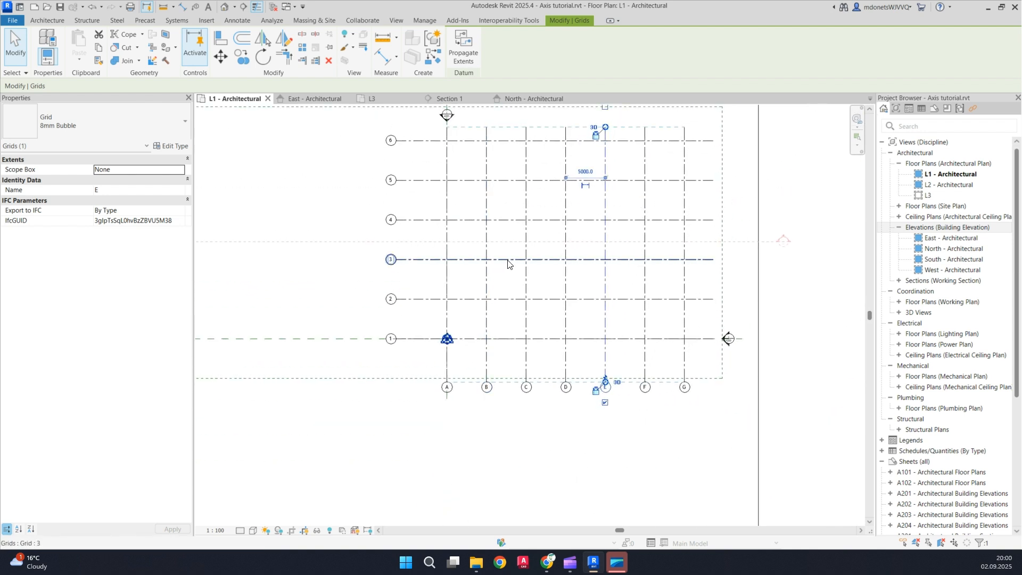